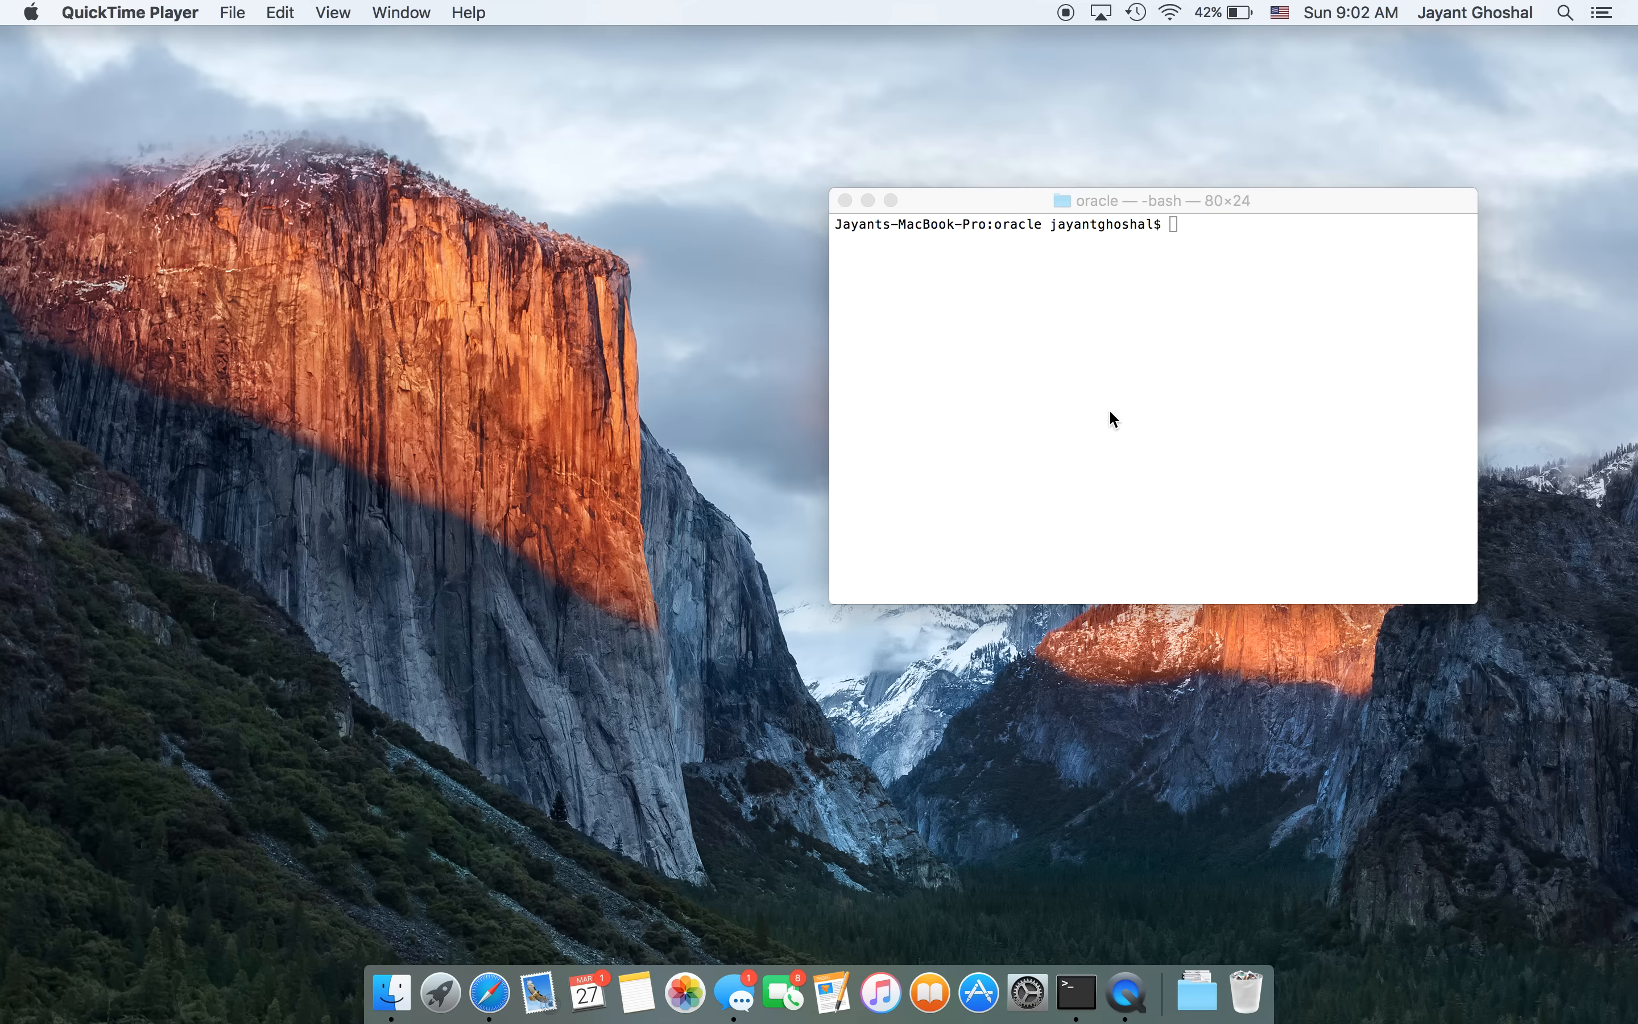
- List the oracle folder in Terminal with ls, showing README.txt, wls12210 and the quick-install jar
click(1148, 423)
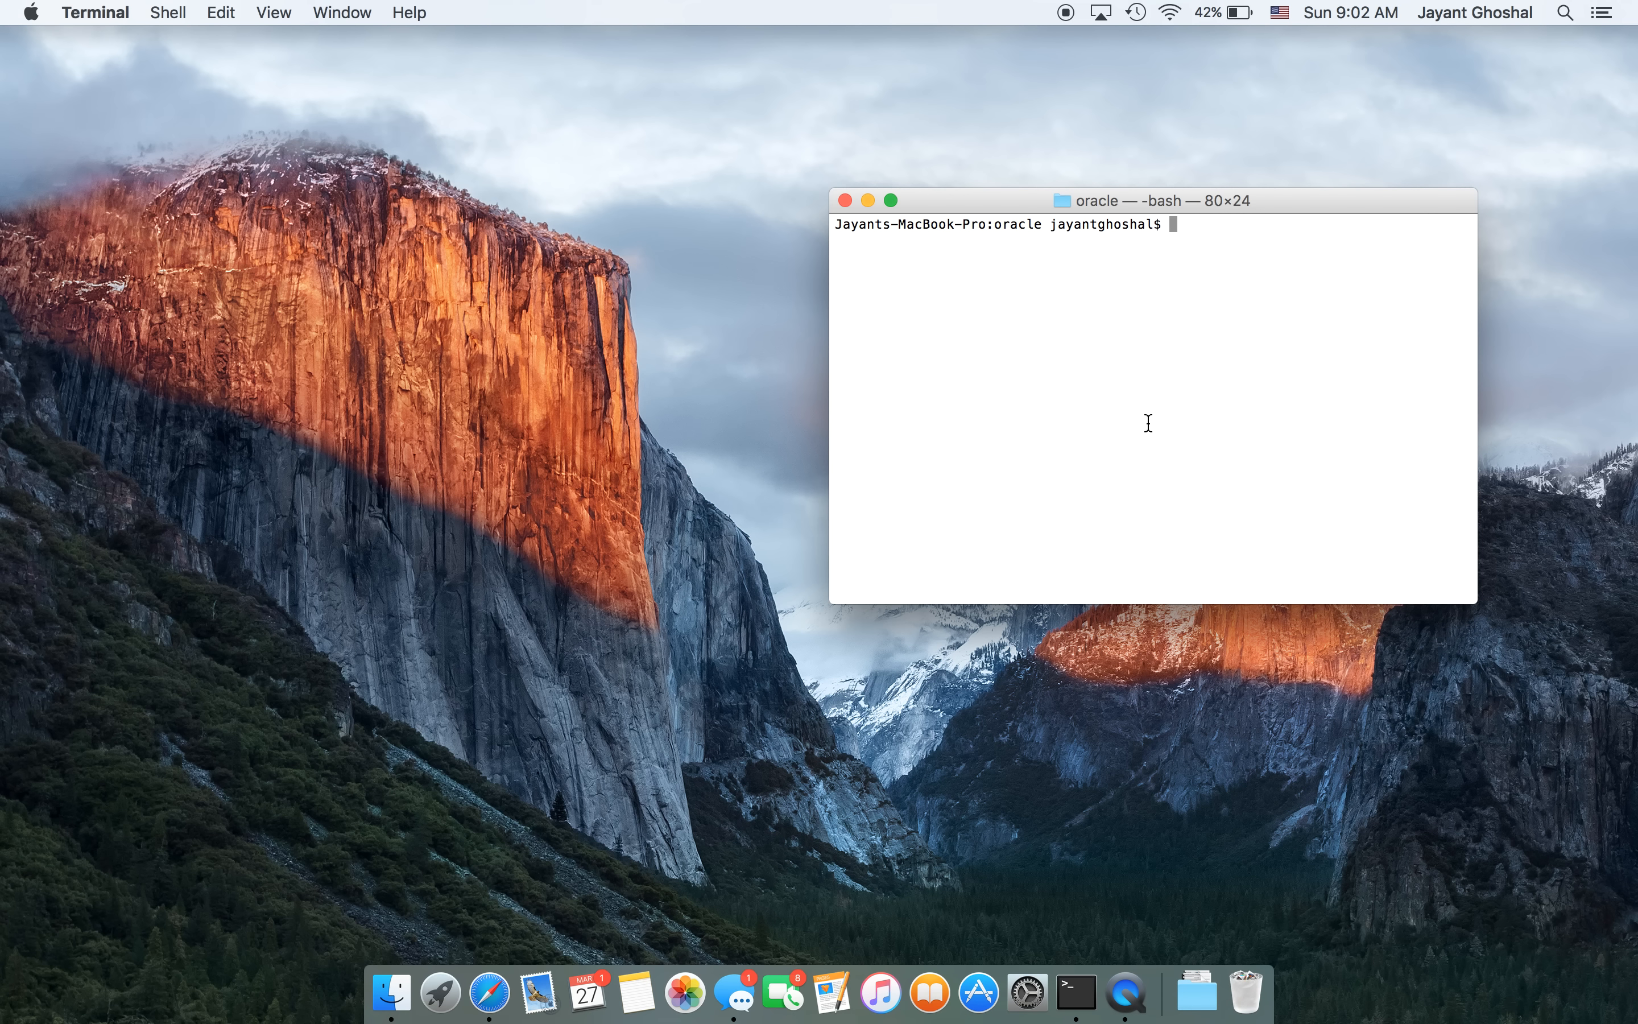
text(ls)
key(Return)
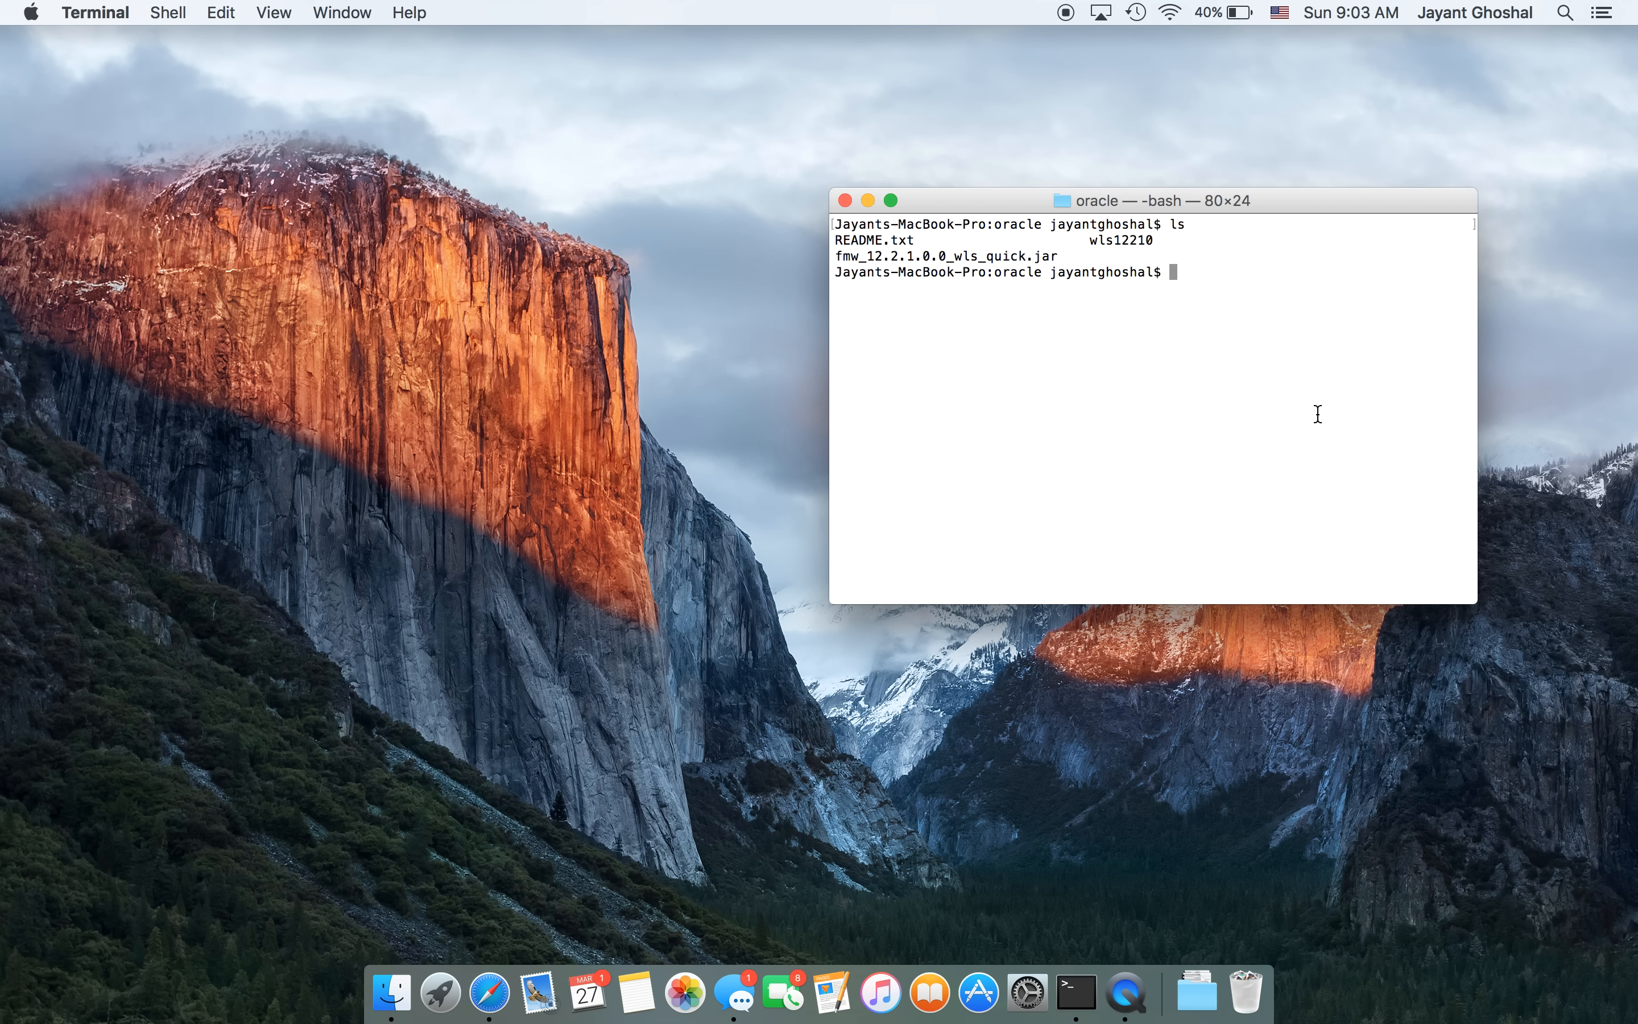
- Change into the wls12210 folder with cd wls* and list its contents
text(cd e)
key(BackSpace)
text(wls*)
key(Return)
text(ls)
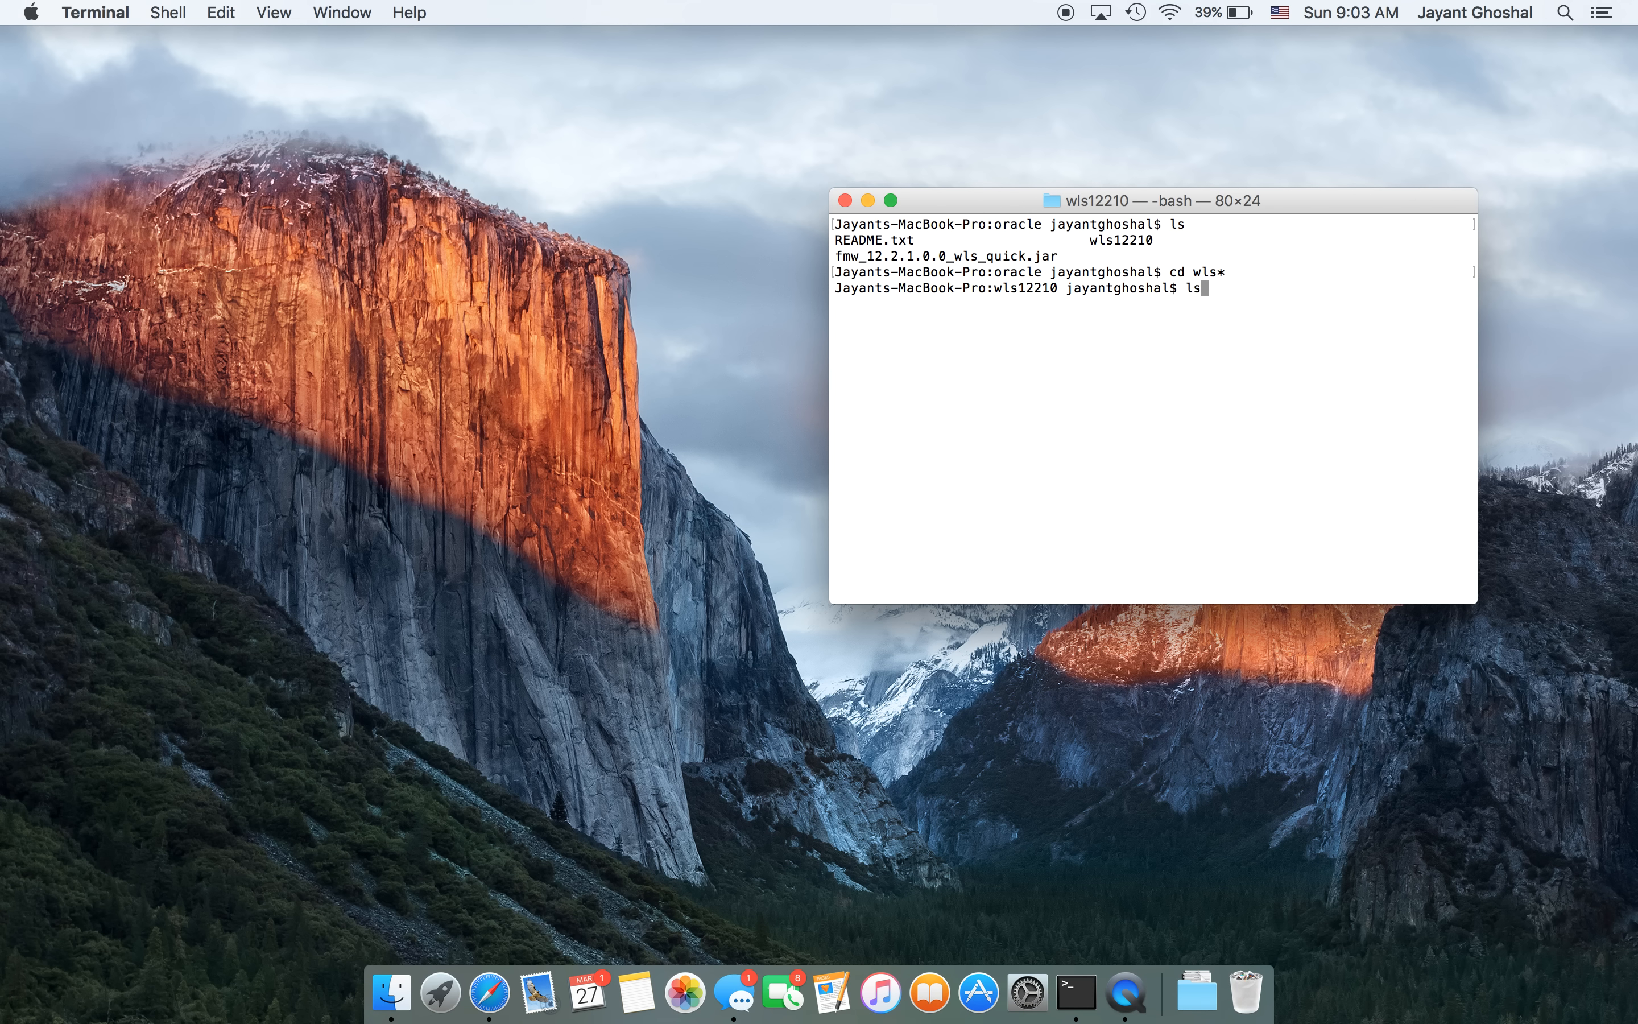
key(Return)
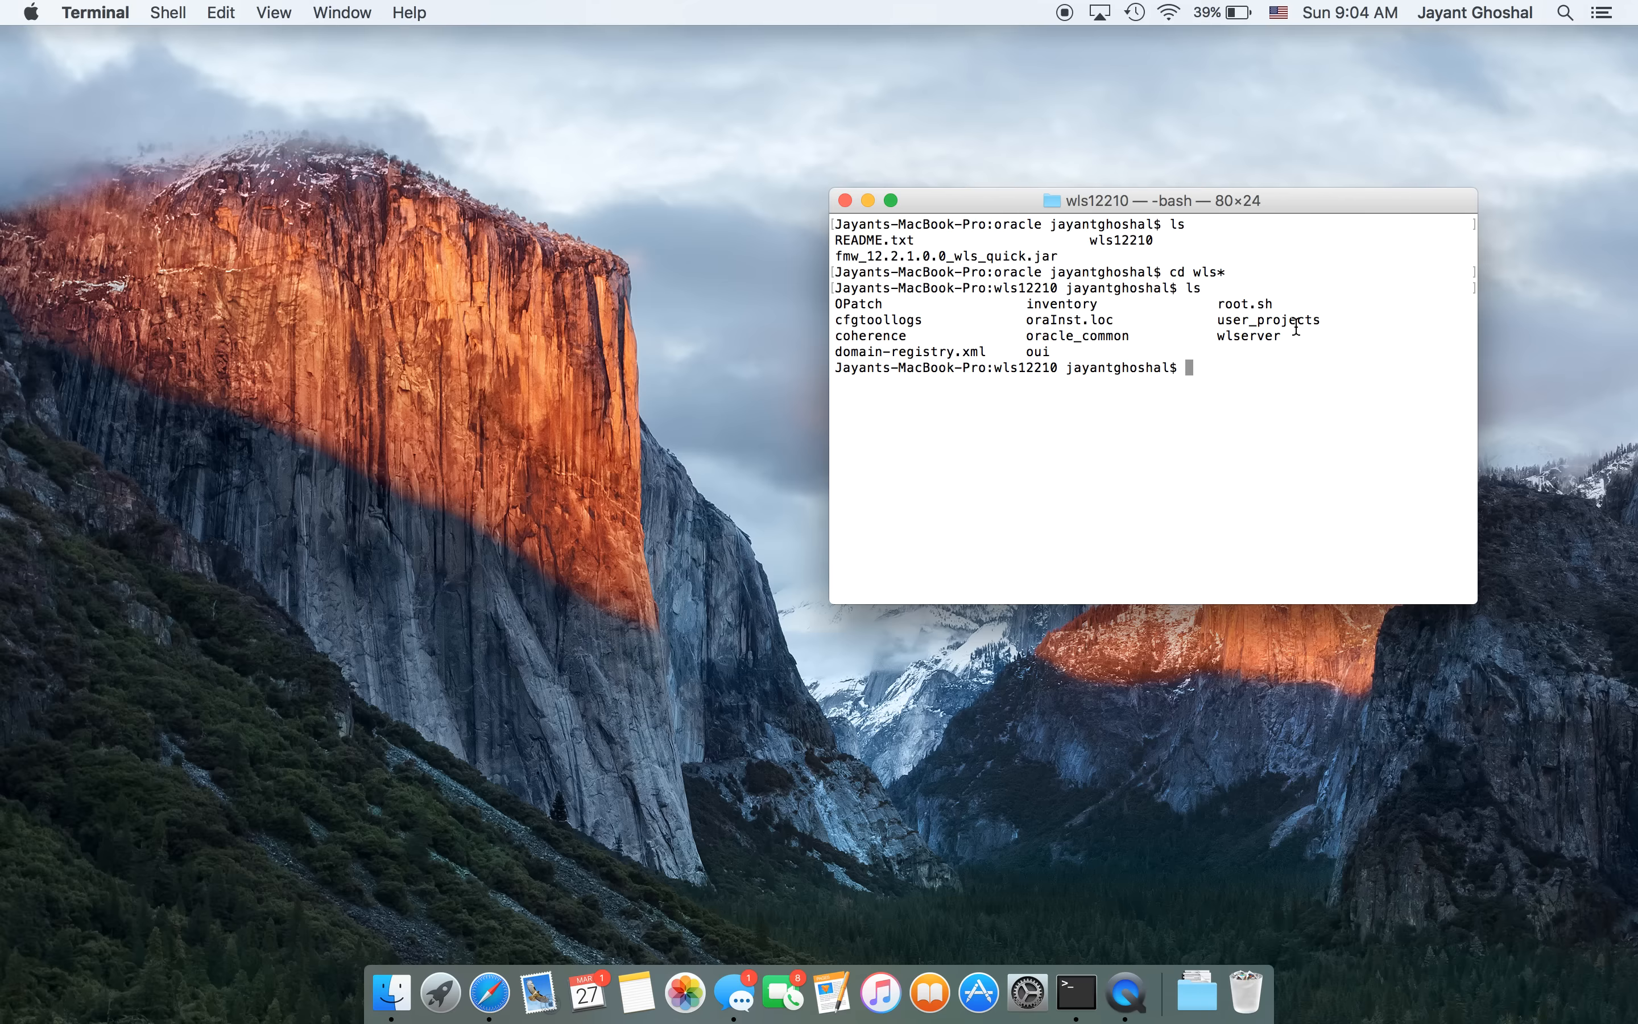
- Move into user_projects, then domains, listing each folder's contents
text(cd user*)
key(Return)
text(ls)
key(Return)
text(cd d)
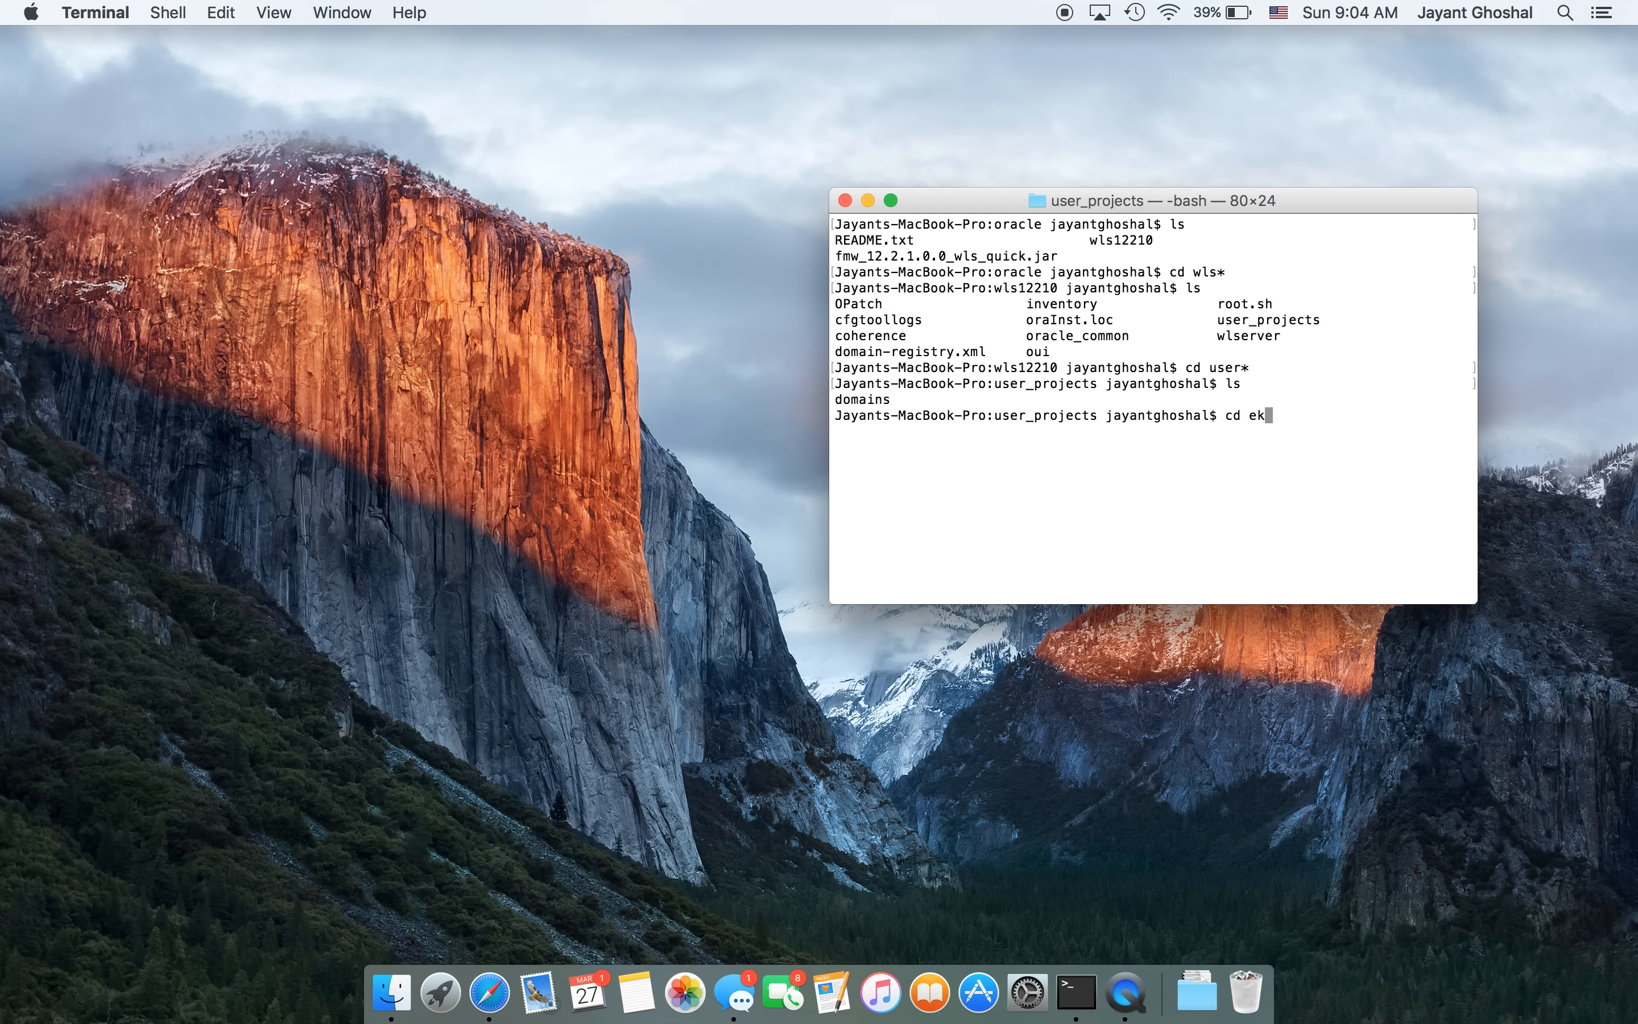
text(omains)
key(Return)
text(ls)
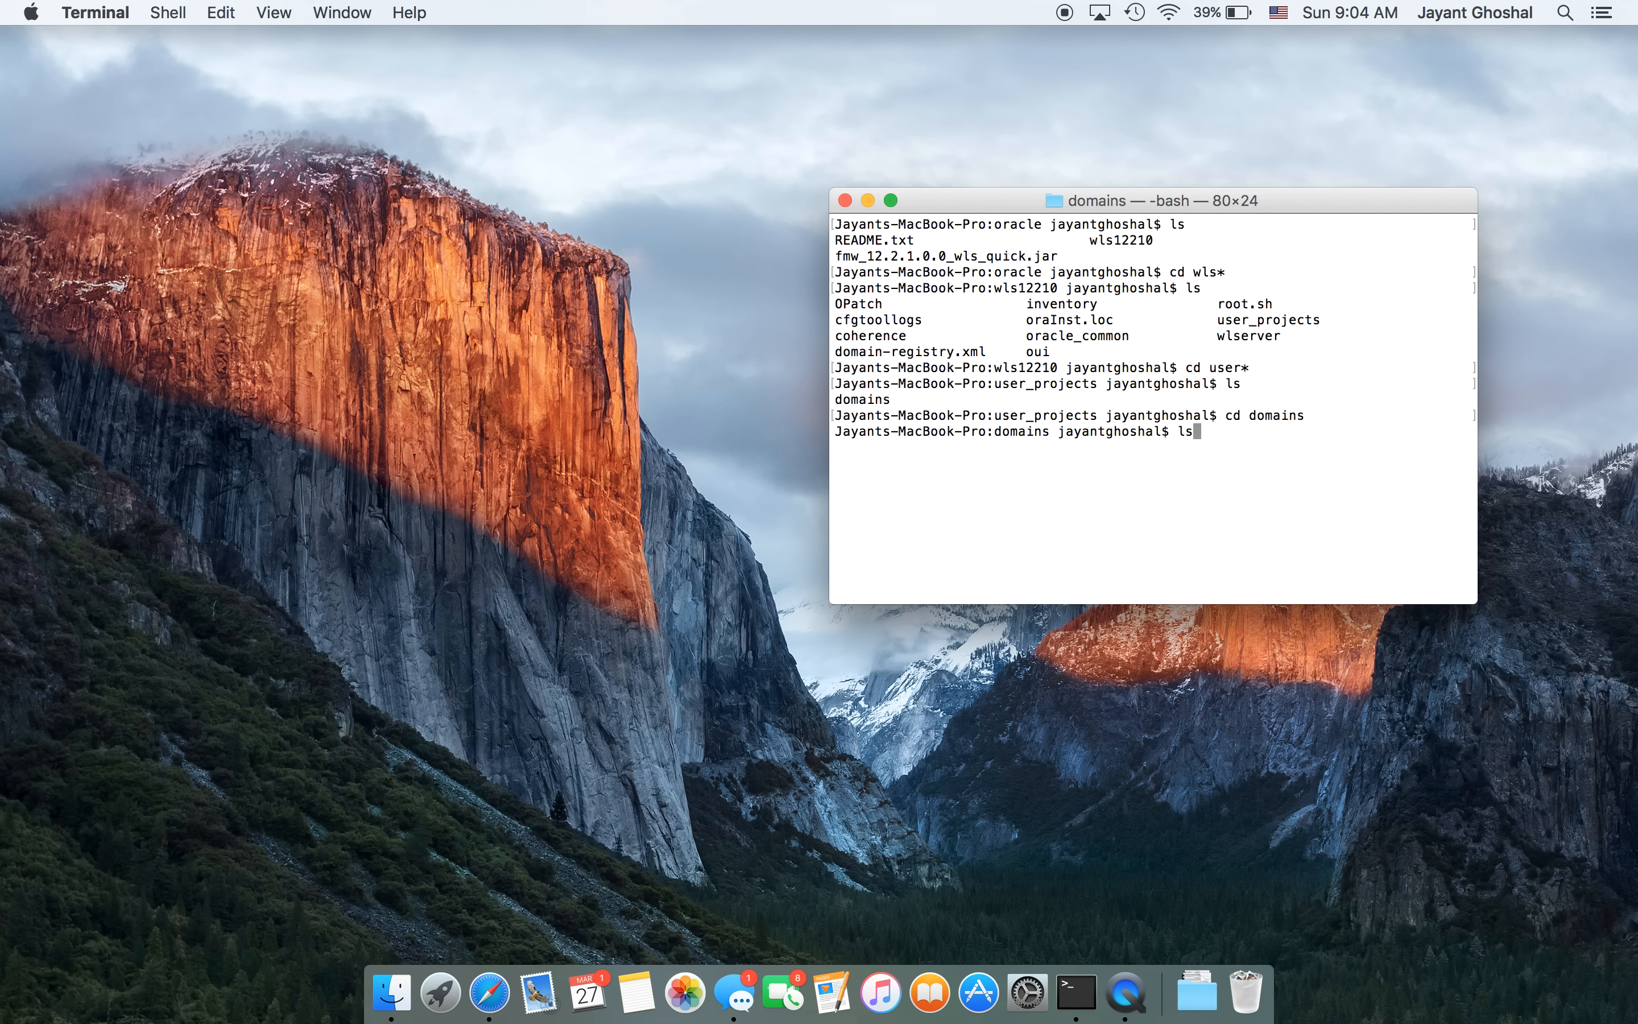
key(Return)
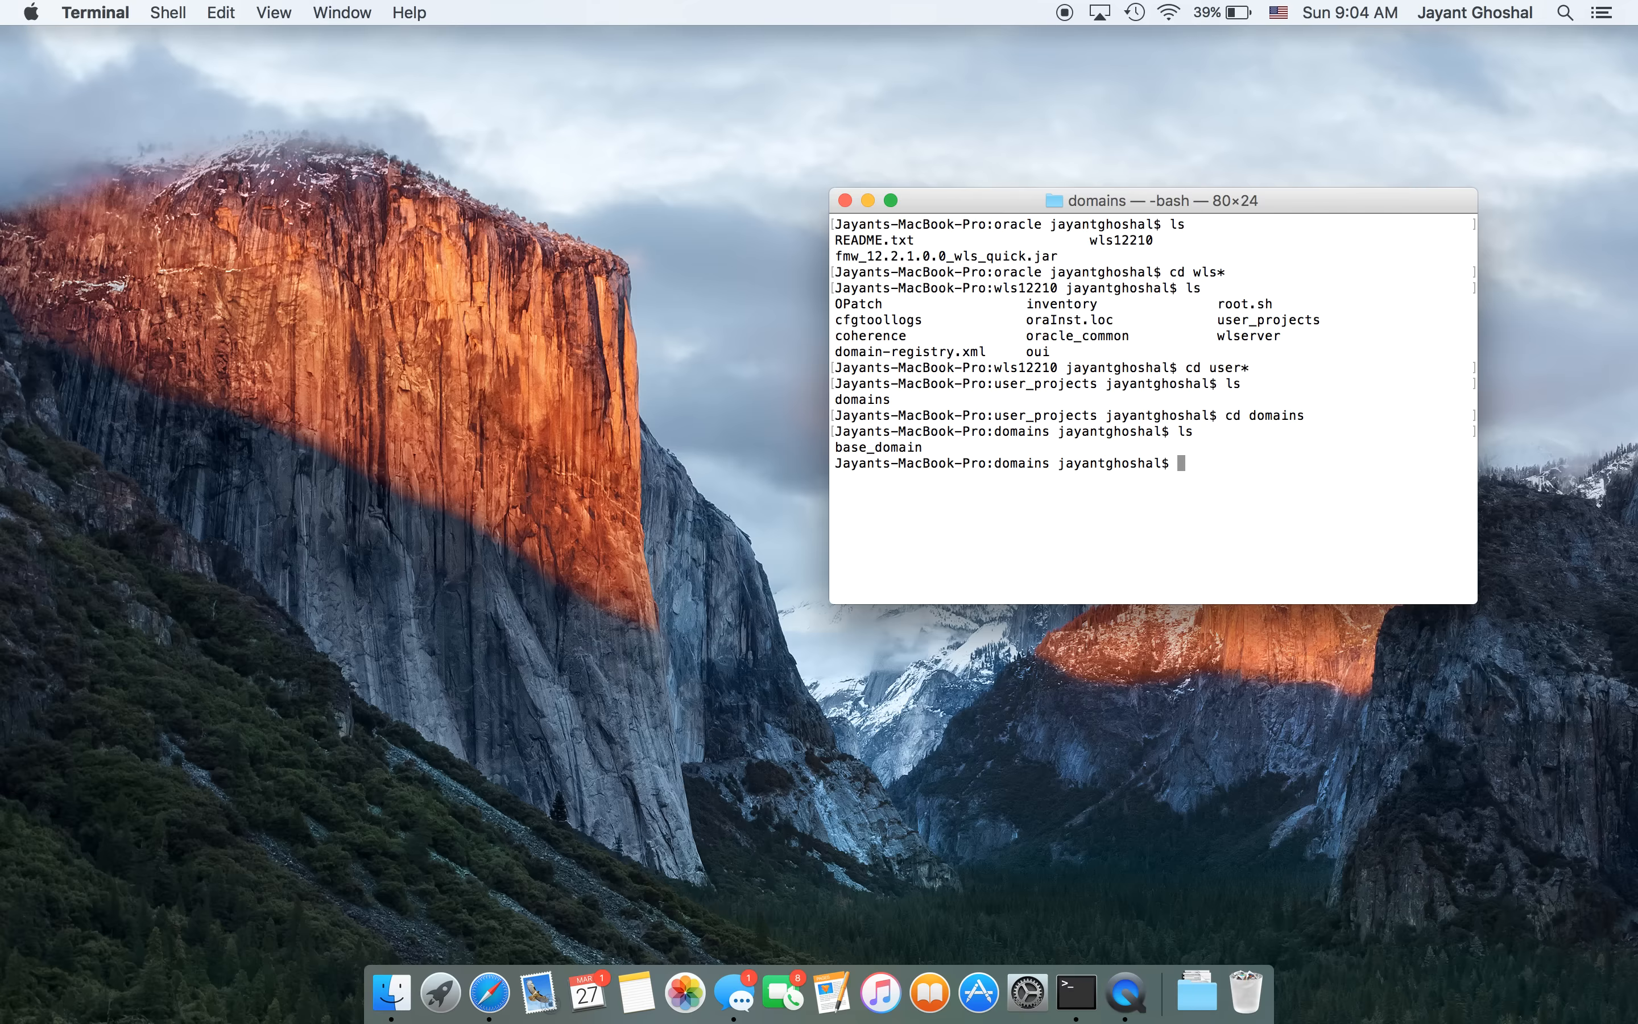
- Enter base_domain and list it, confirming startWebLogic.sh is present
text(cd base_domain)
key(Return)
text(ls)
key(Return)
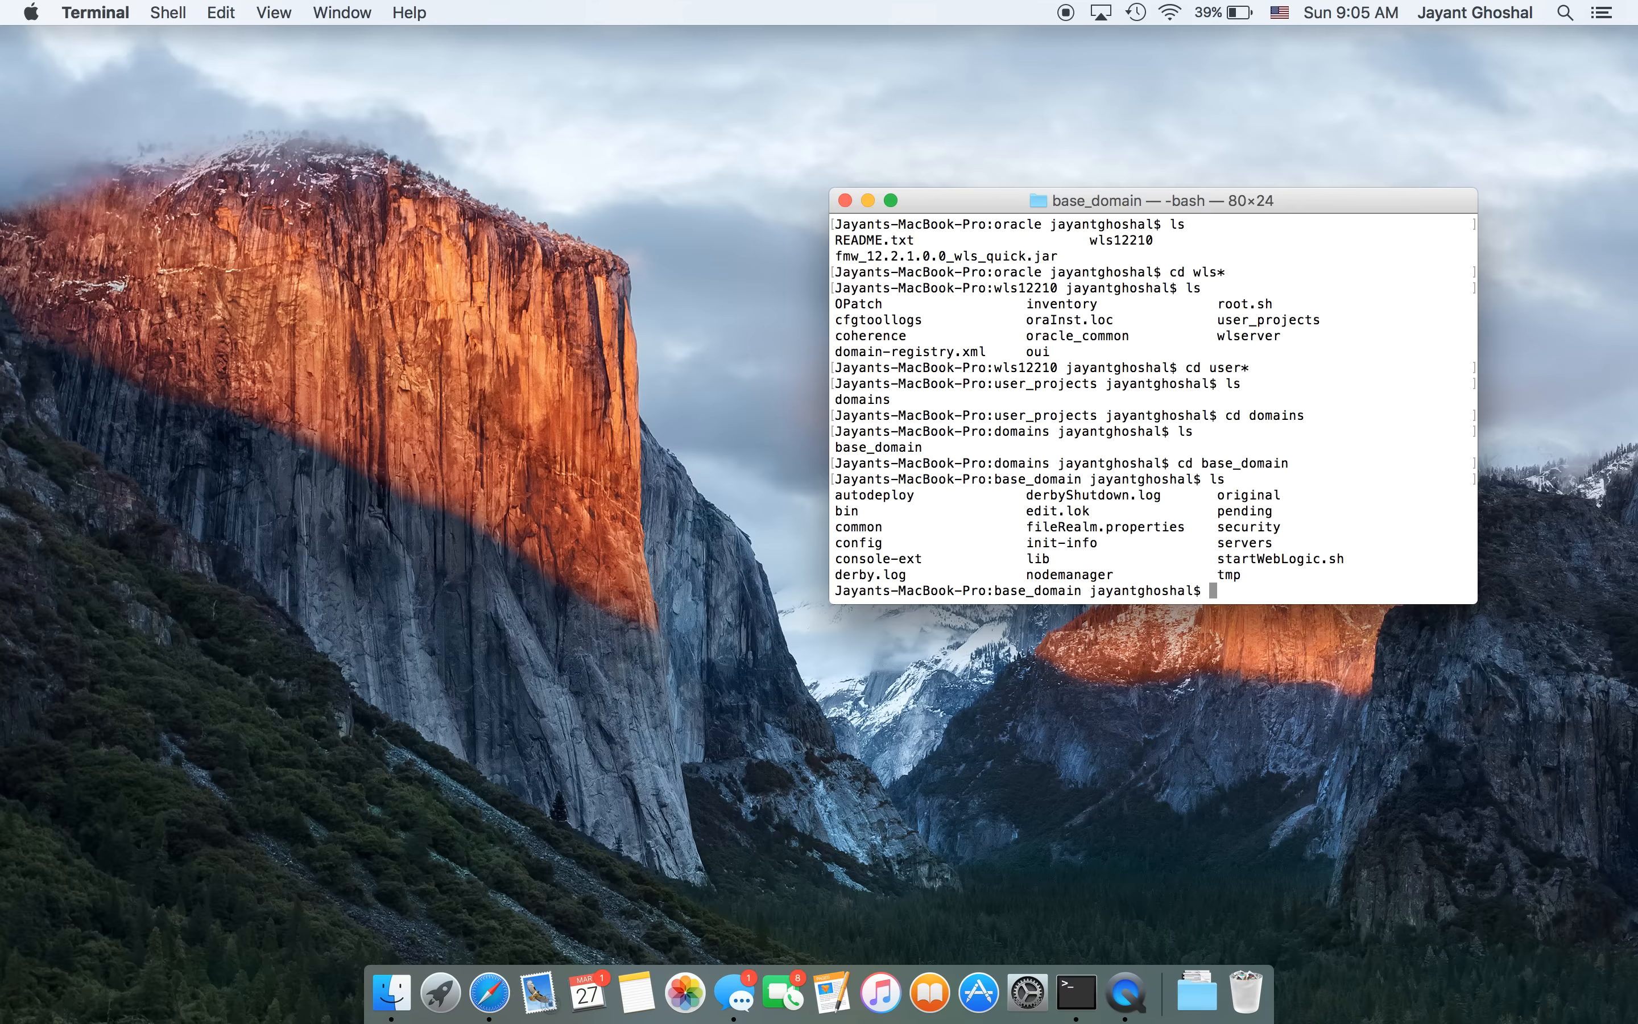
- Run ./startWebLogic.sh to boot the base_domain admin server on port 7001
text(./startWeblogic.sh)
key(Return)
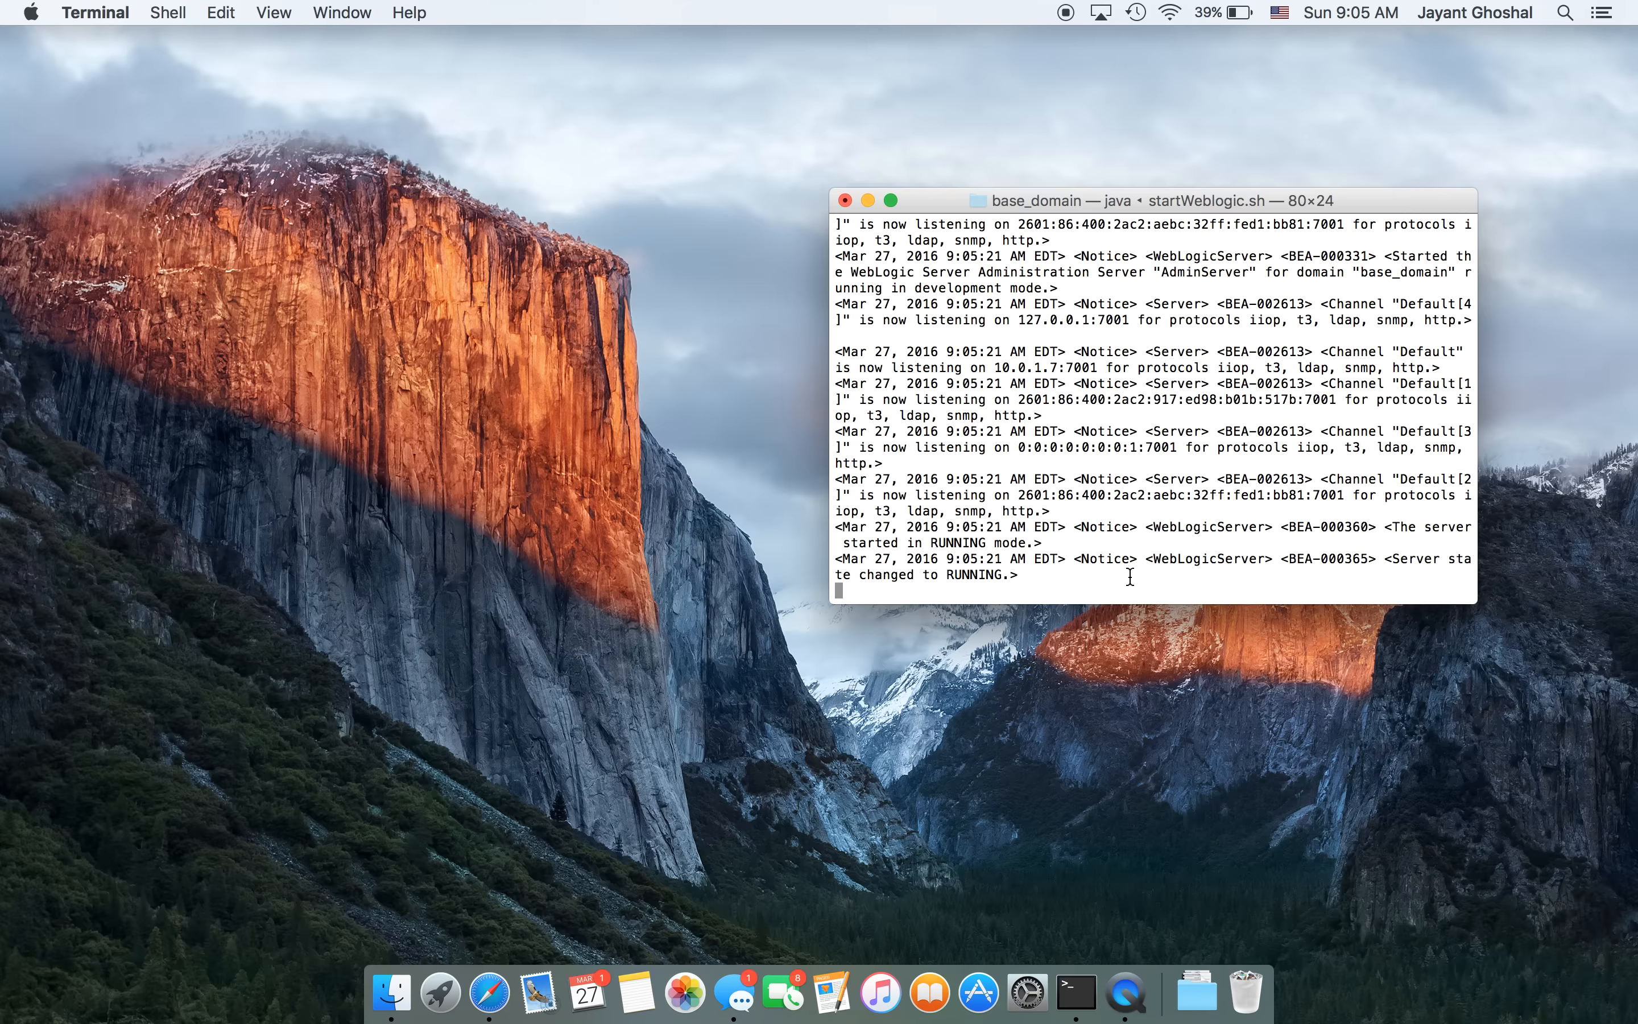
click(490, 992)
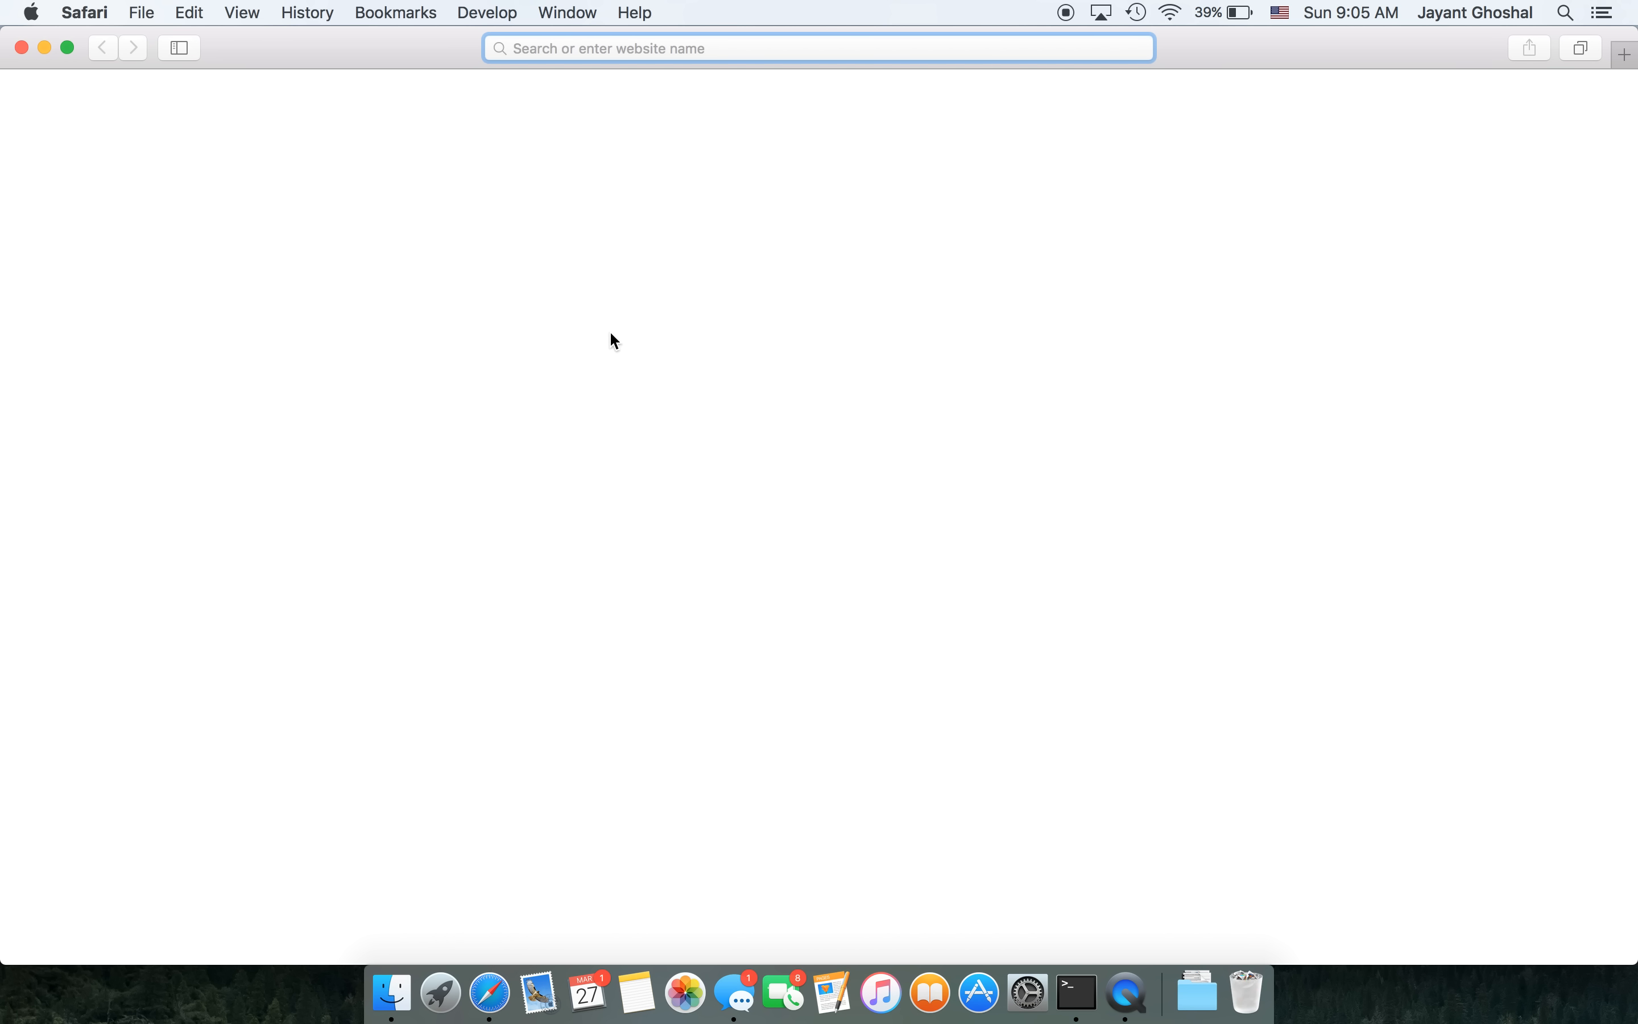
text(http:/)
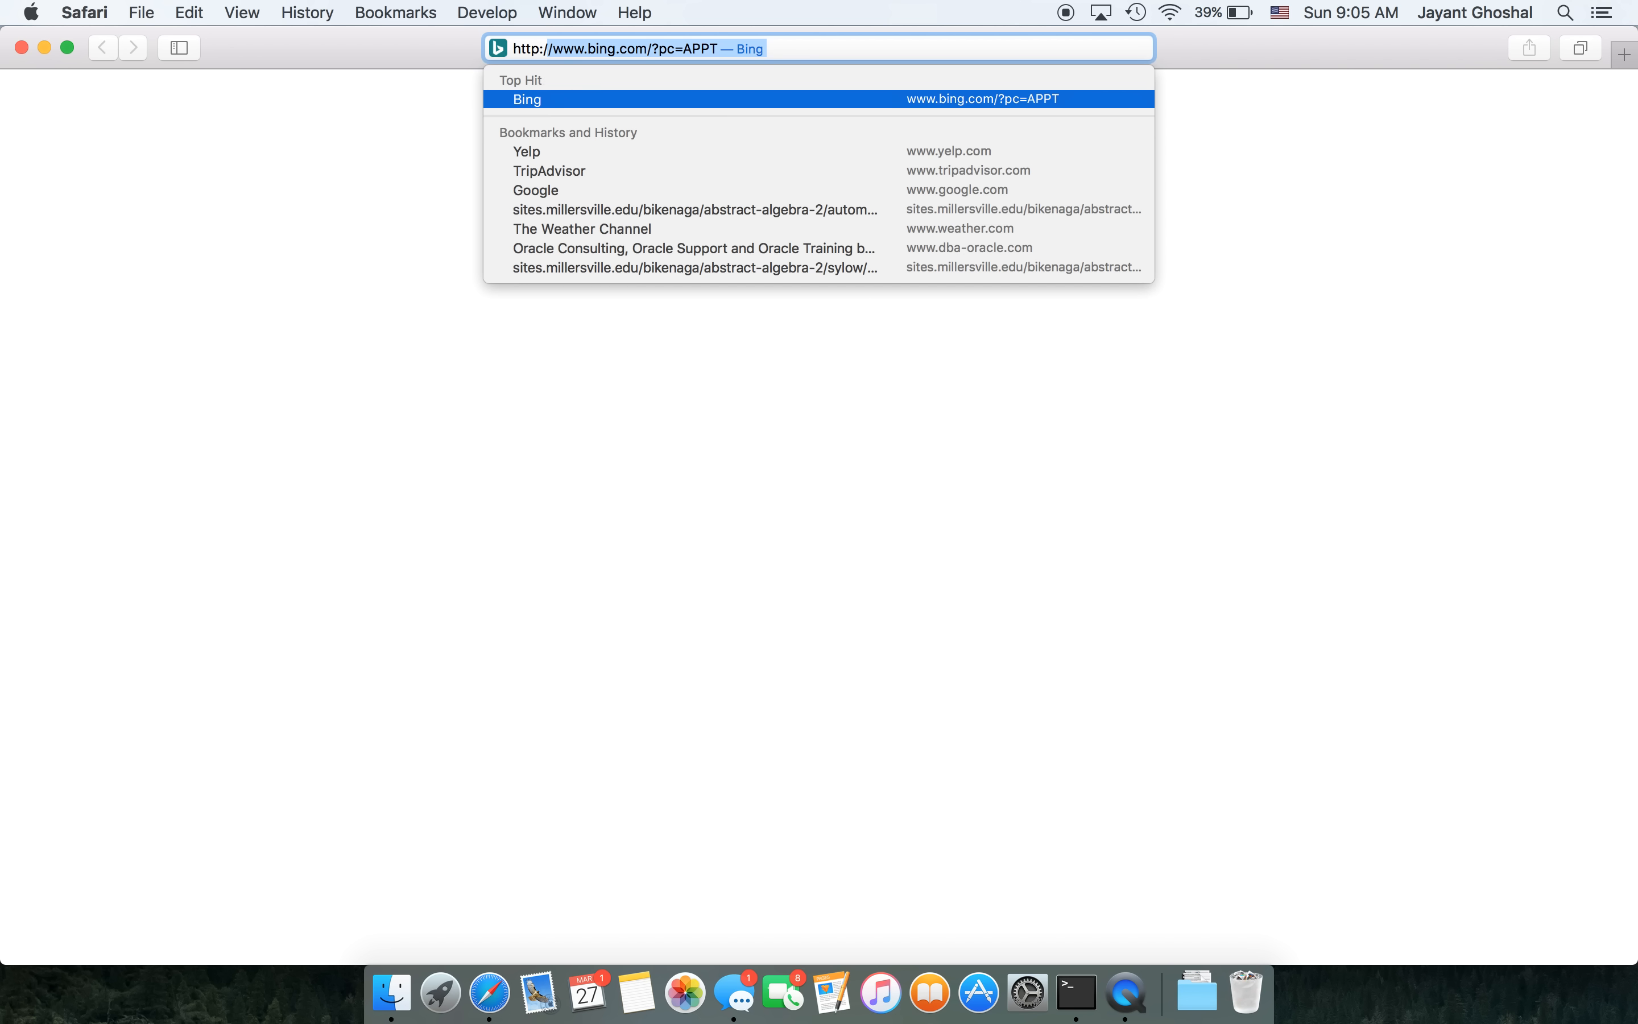
text(/)
key(BackSpace)
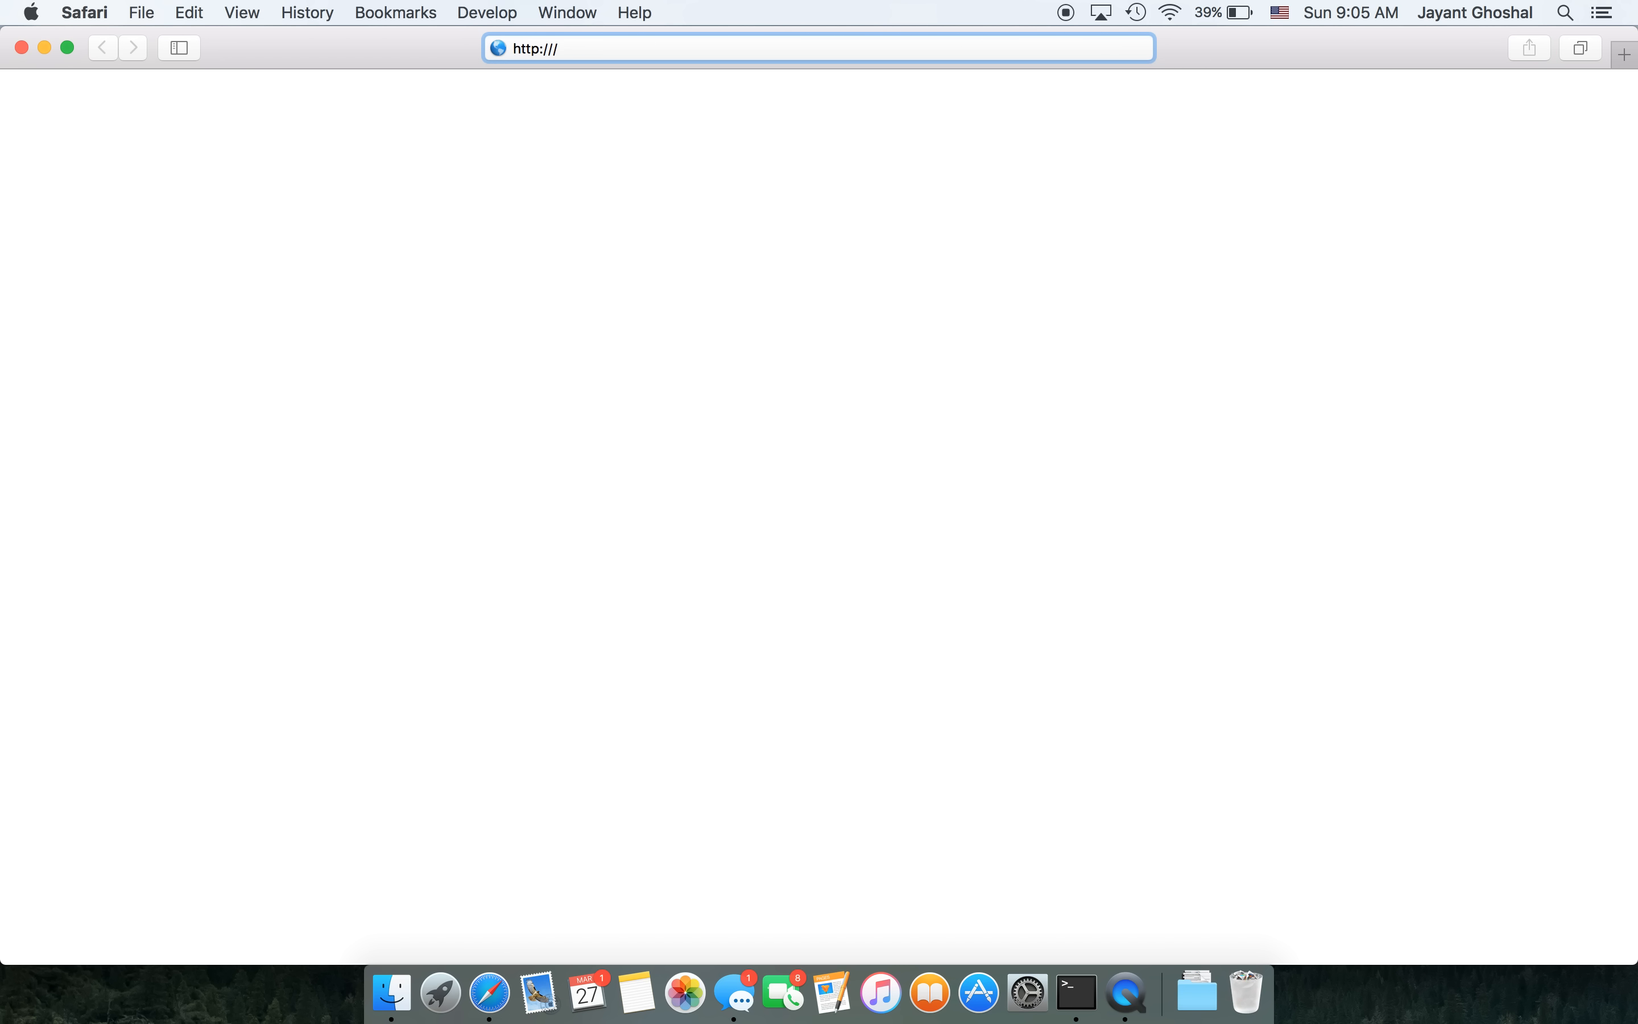
text(localhost)
text(7001/console)
- Load the console login page and sign in with the administrator username and password
key(Return)
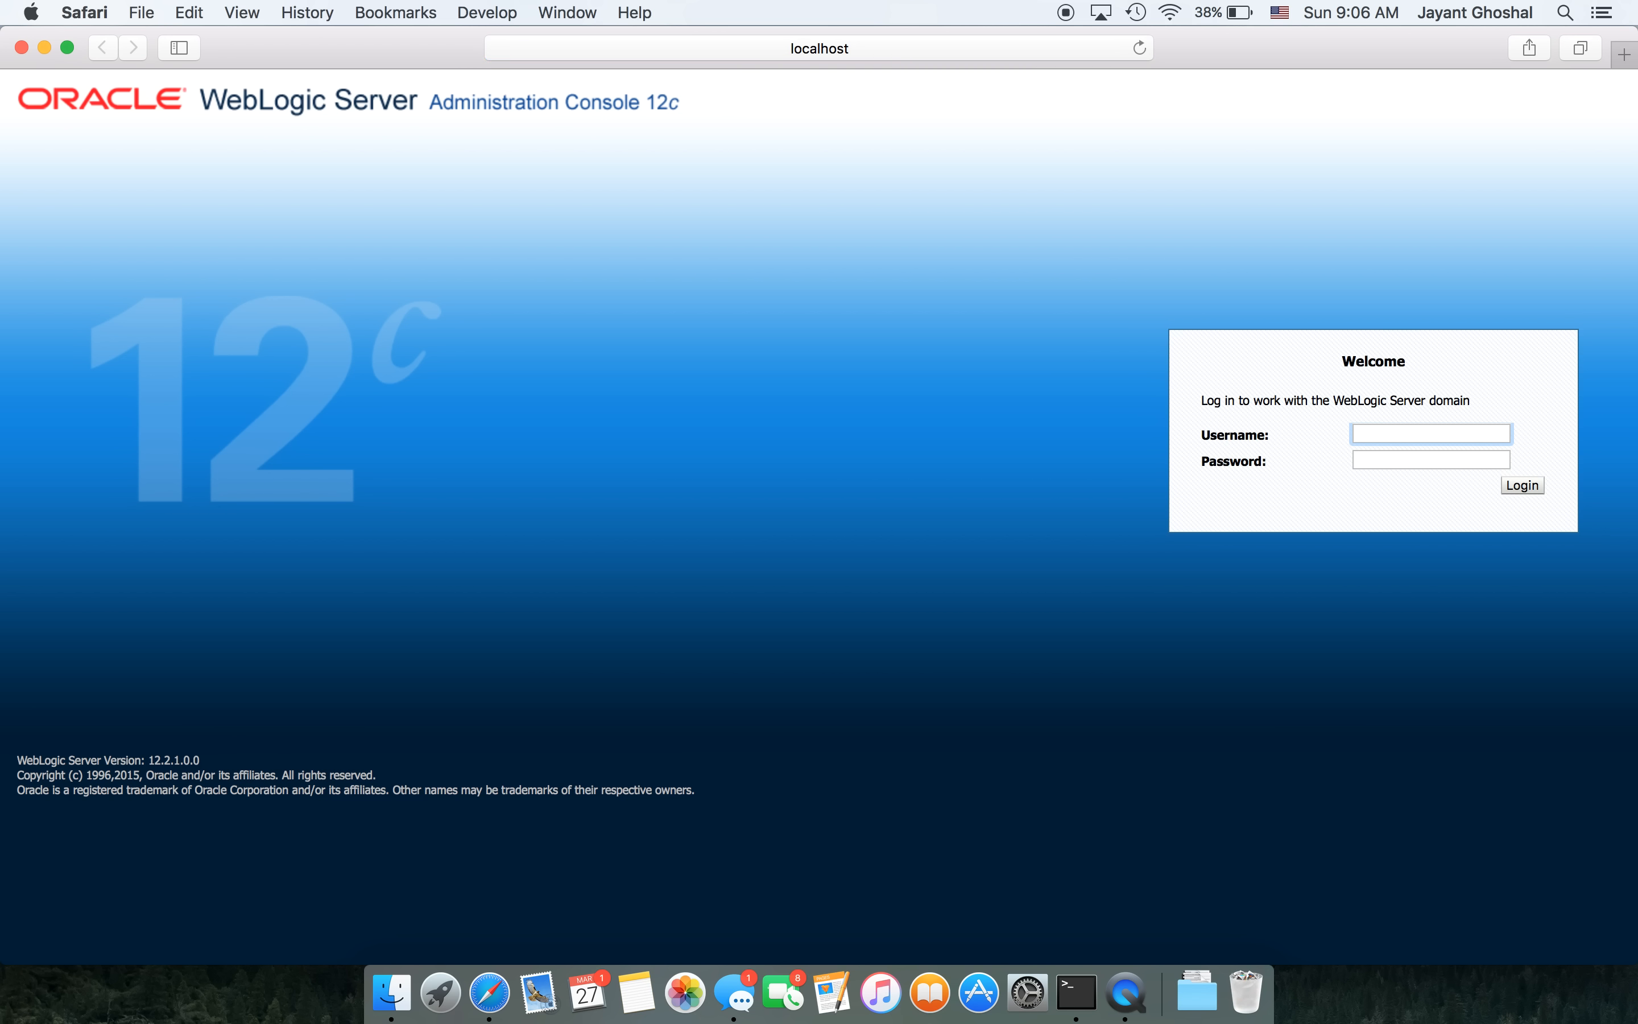
text(weblogic)
key(Tab)
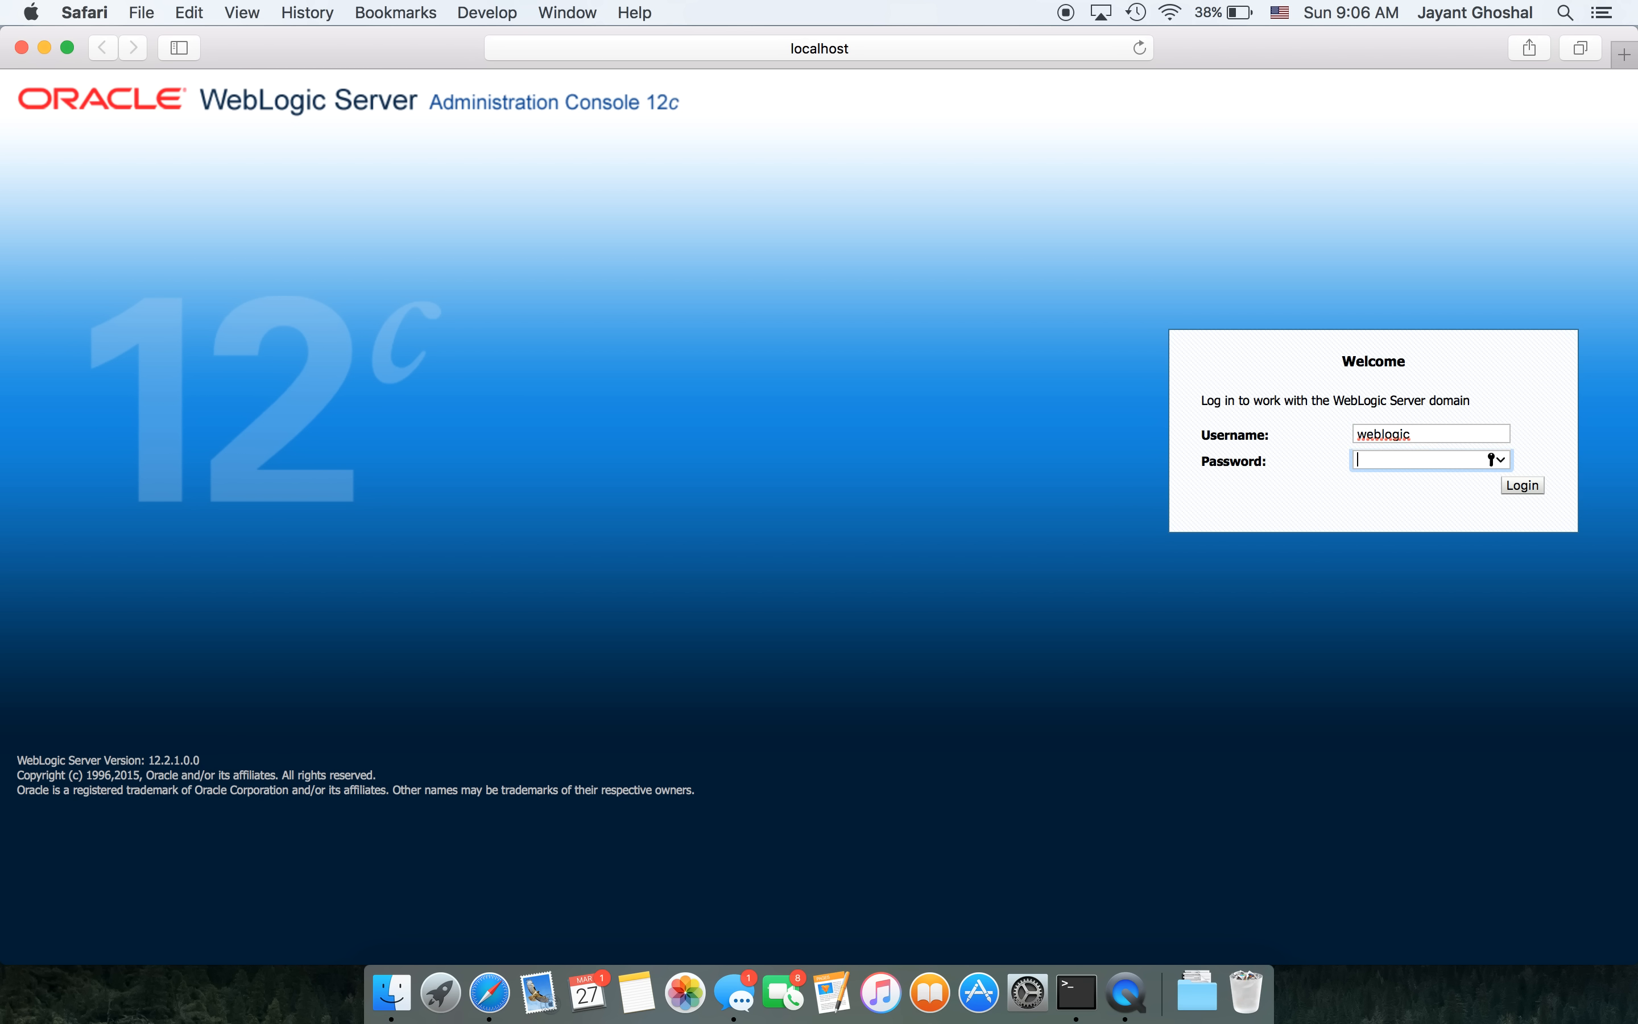
text(welcome11)
key(Return)
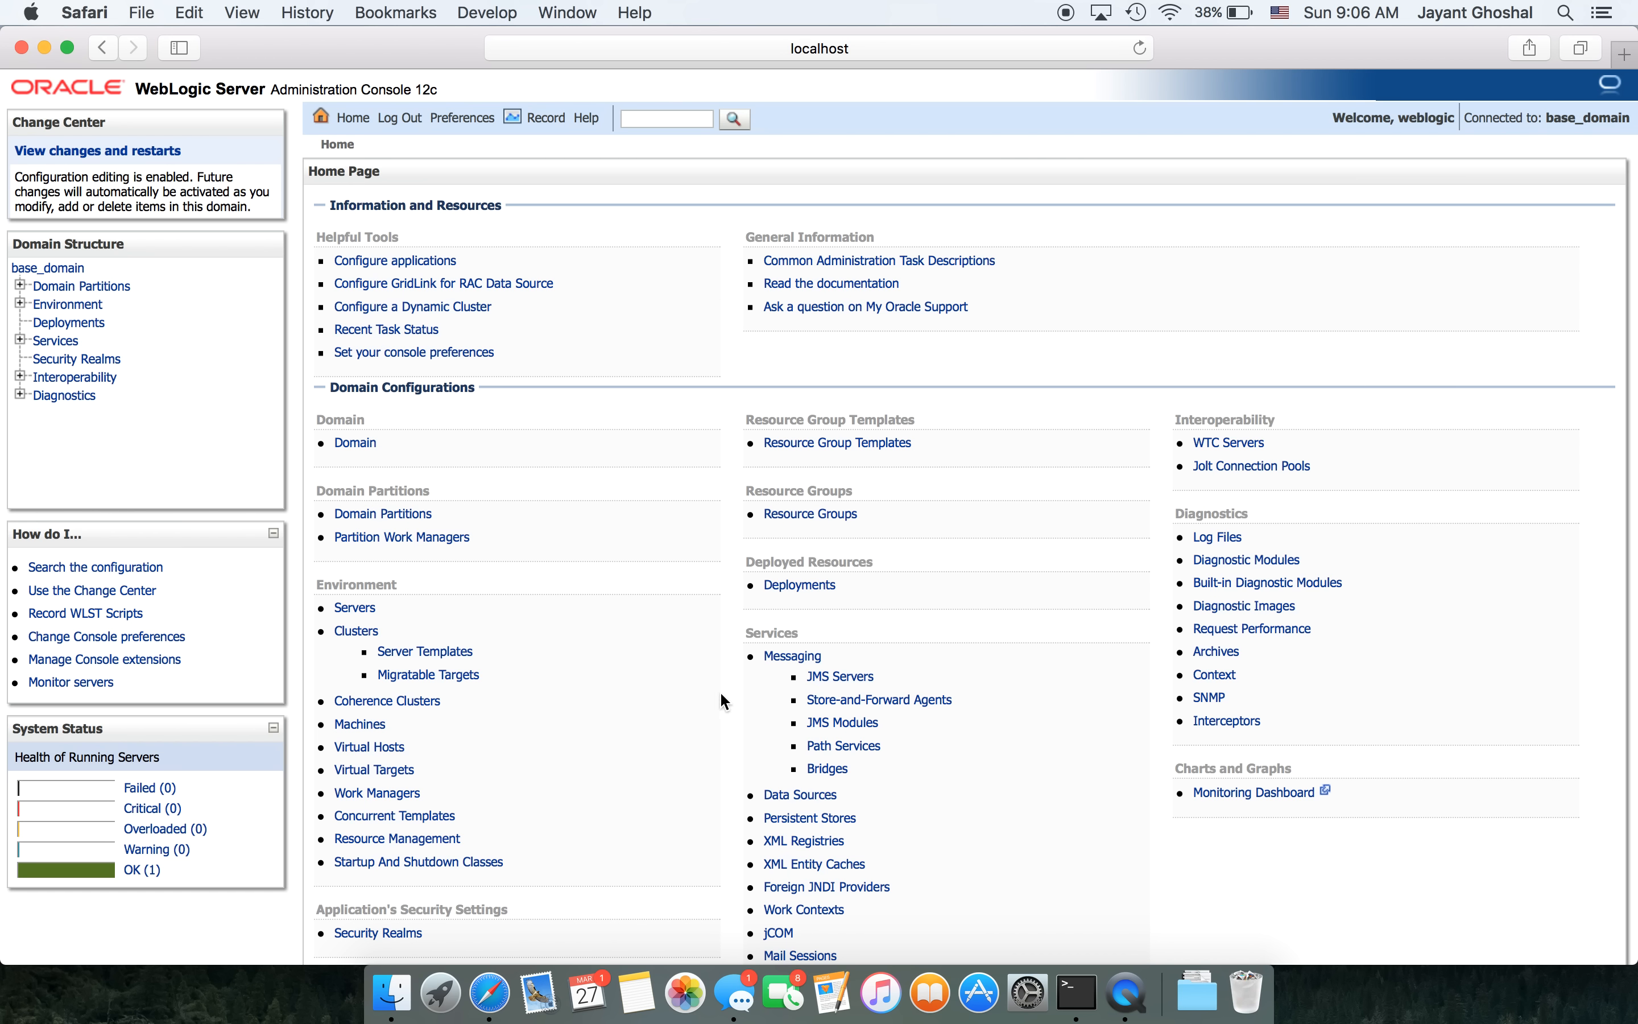
- Check AdminServer in the Servers summary, return Home, and open Messaging > JMS Servers
click(361, 613)
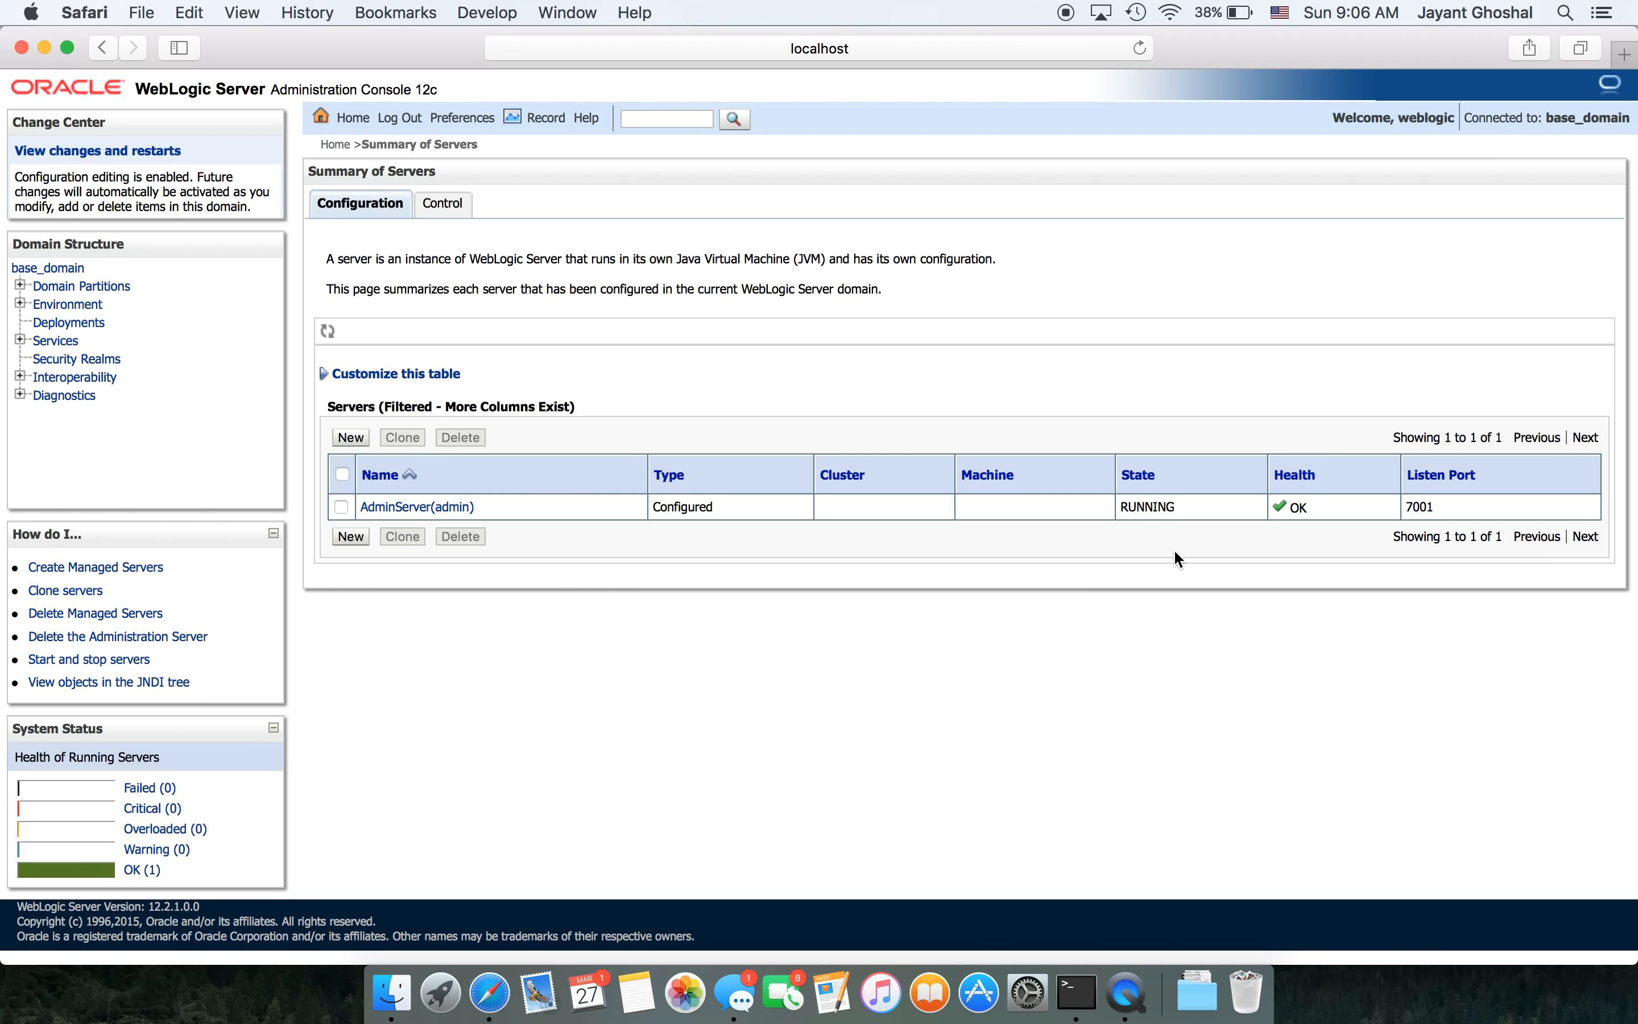
click(248, 96)
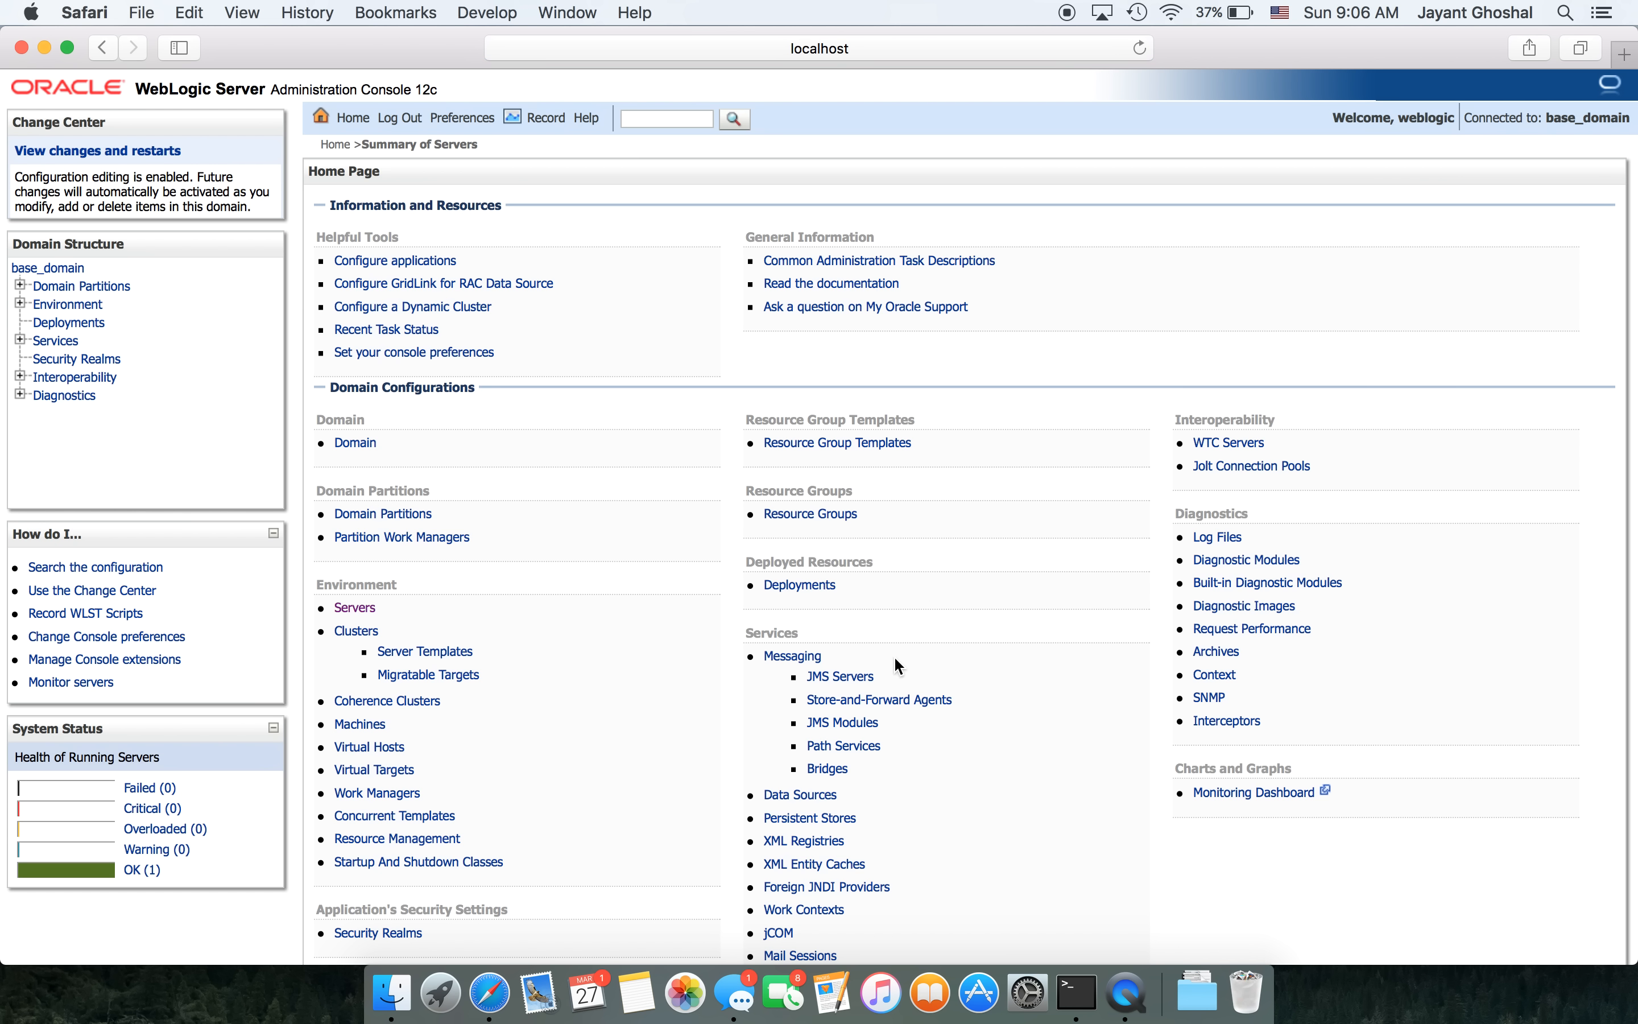
click(857, 677)
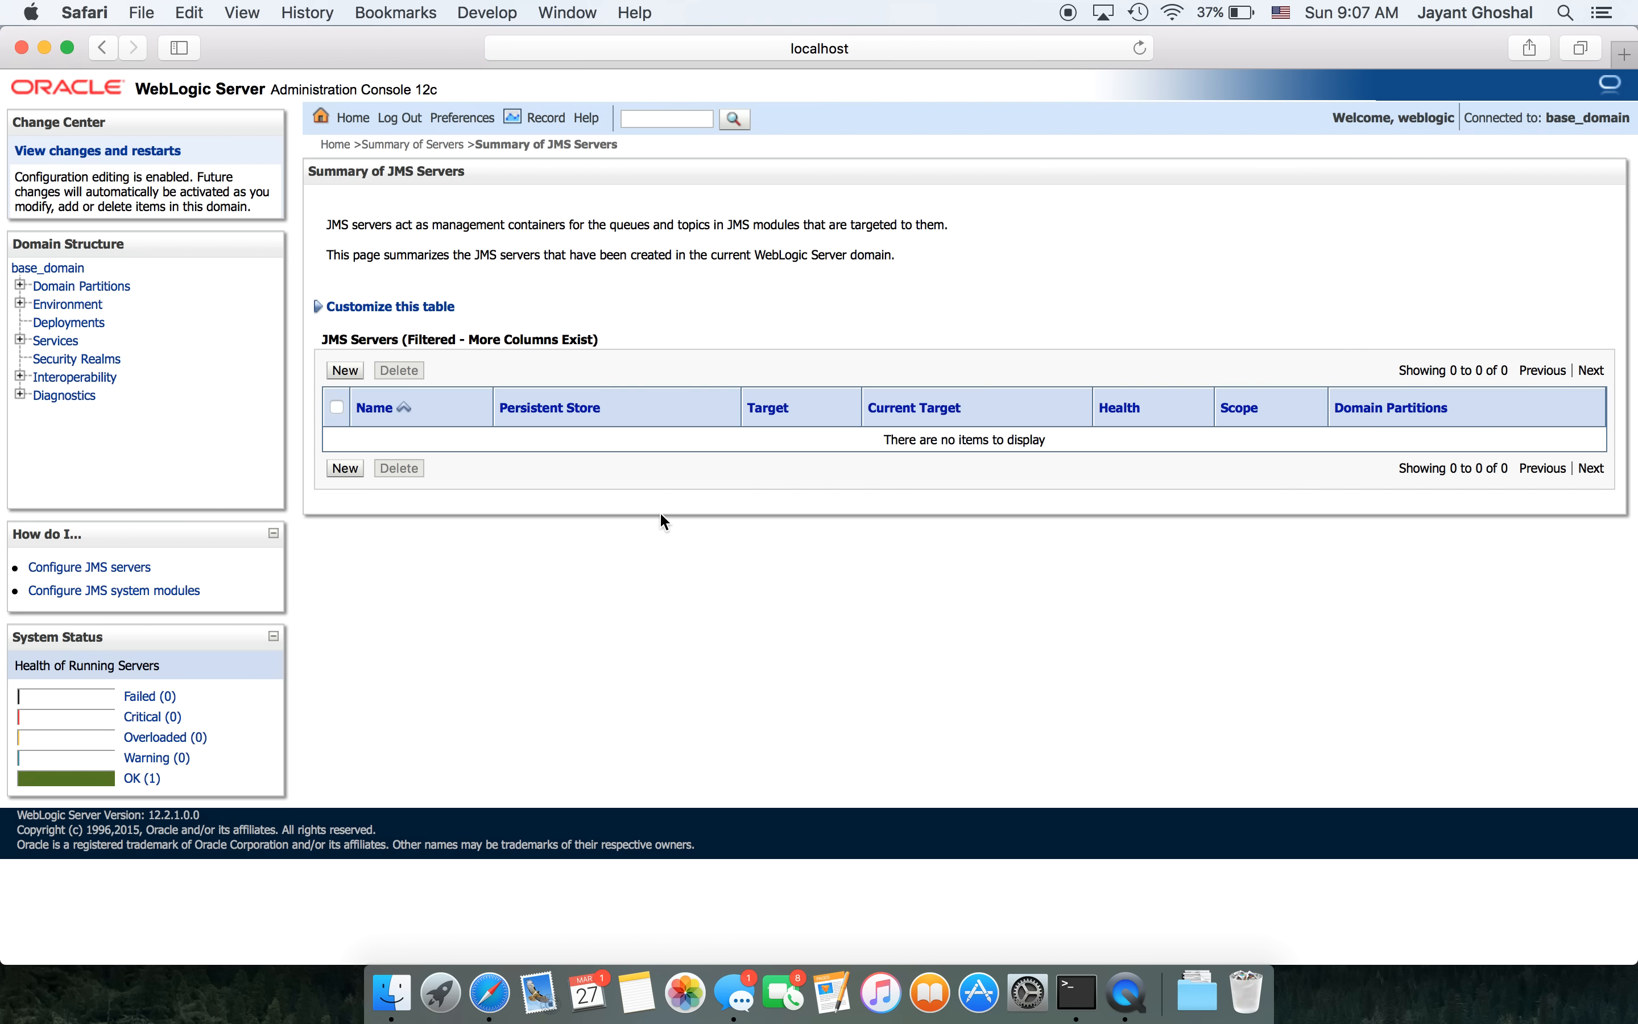
- Start a new JMS server and prefix its default name JMSServer-0 with the user's surname
click(342, 370)
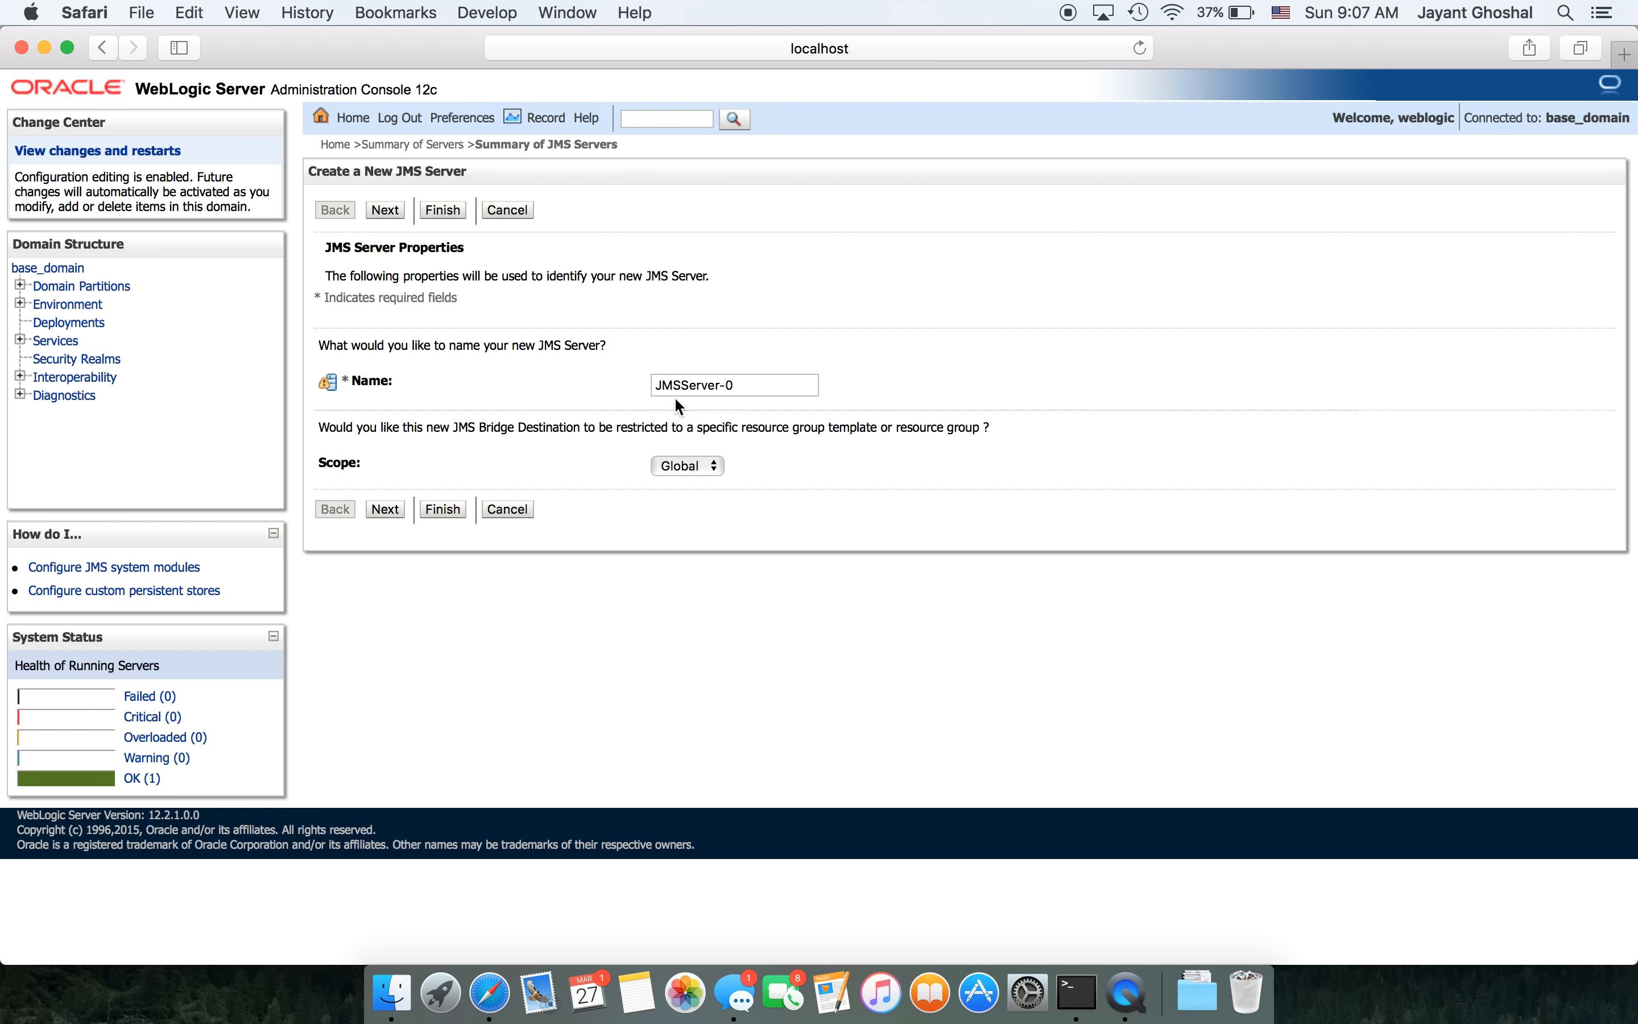
click(658, 387)
text(Ghoshal)
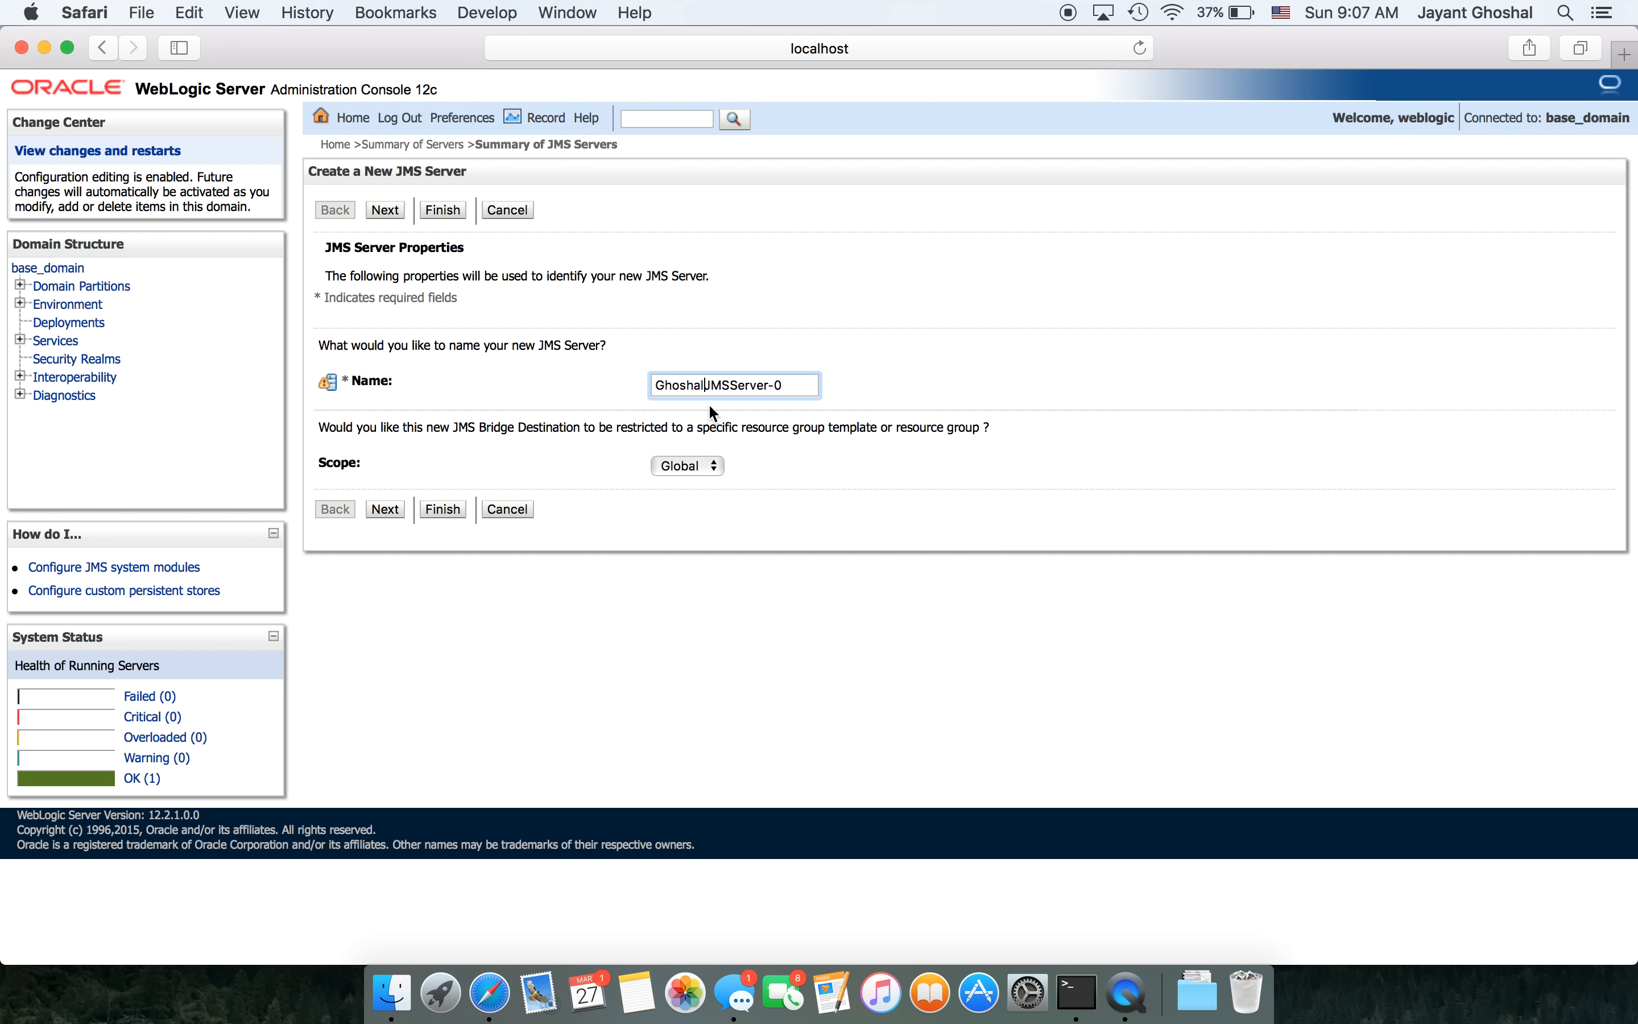
- Continue the JMS server wizard to the Select Persistent Store step
click(384, 509)
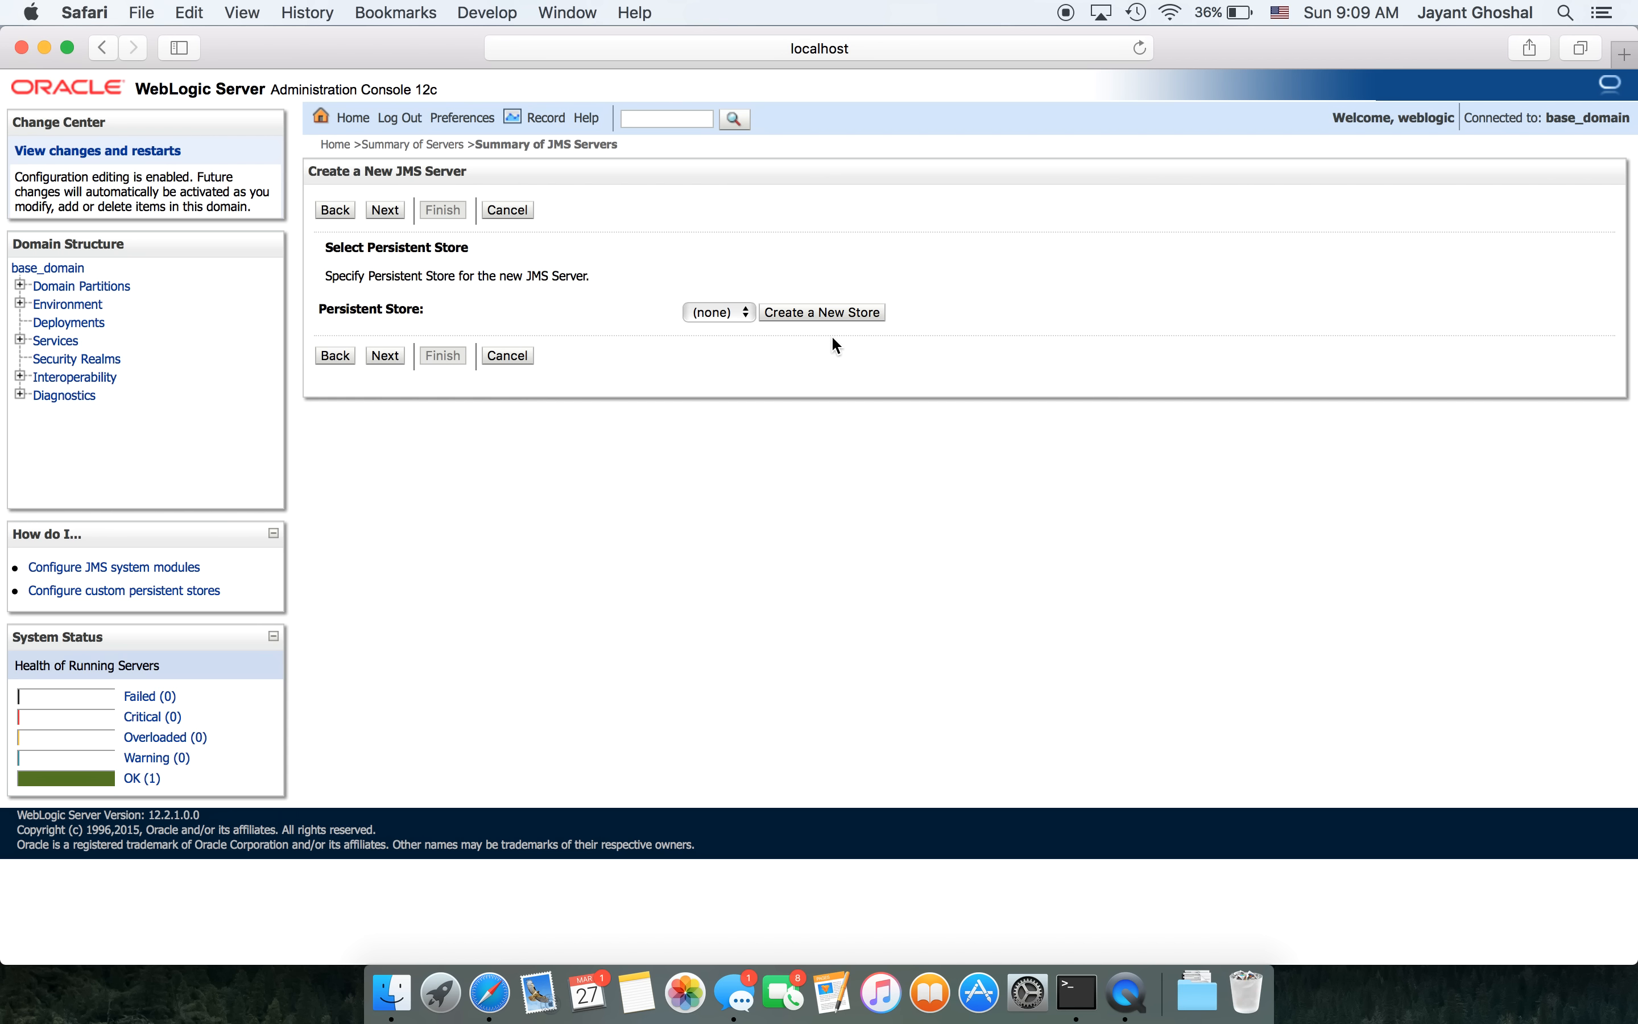
- Create a new File Store with a surname-prefixed name, targeted at AdminServer
click(815, 315)
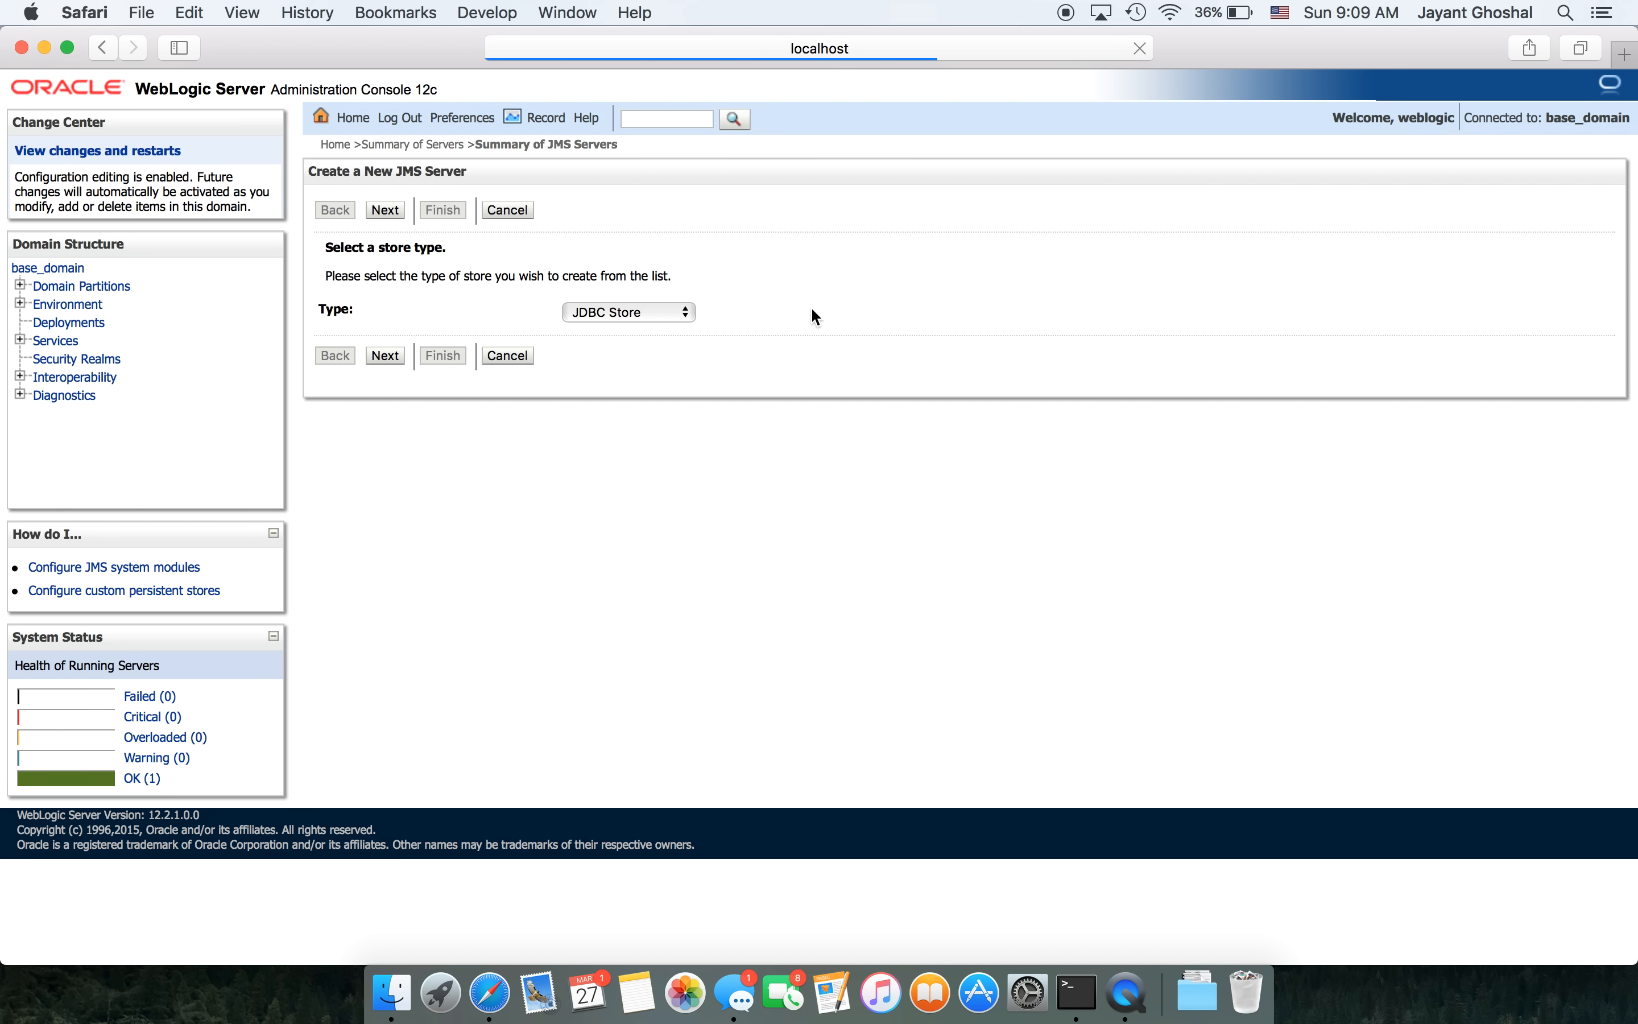
click(652, 308)
click(635, 329)
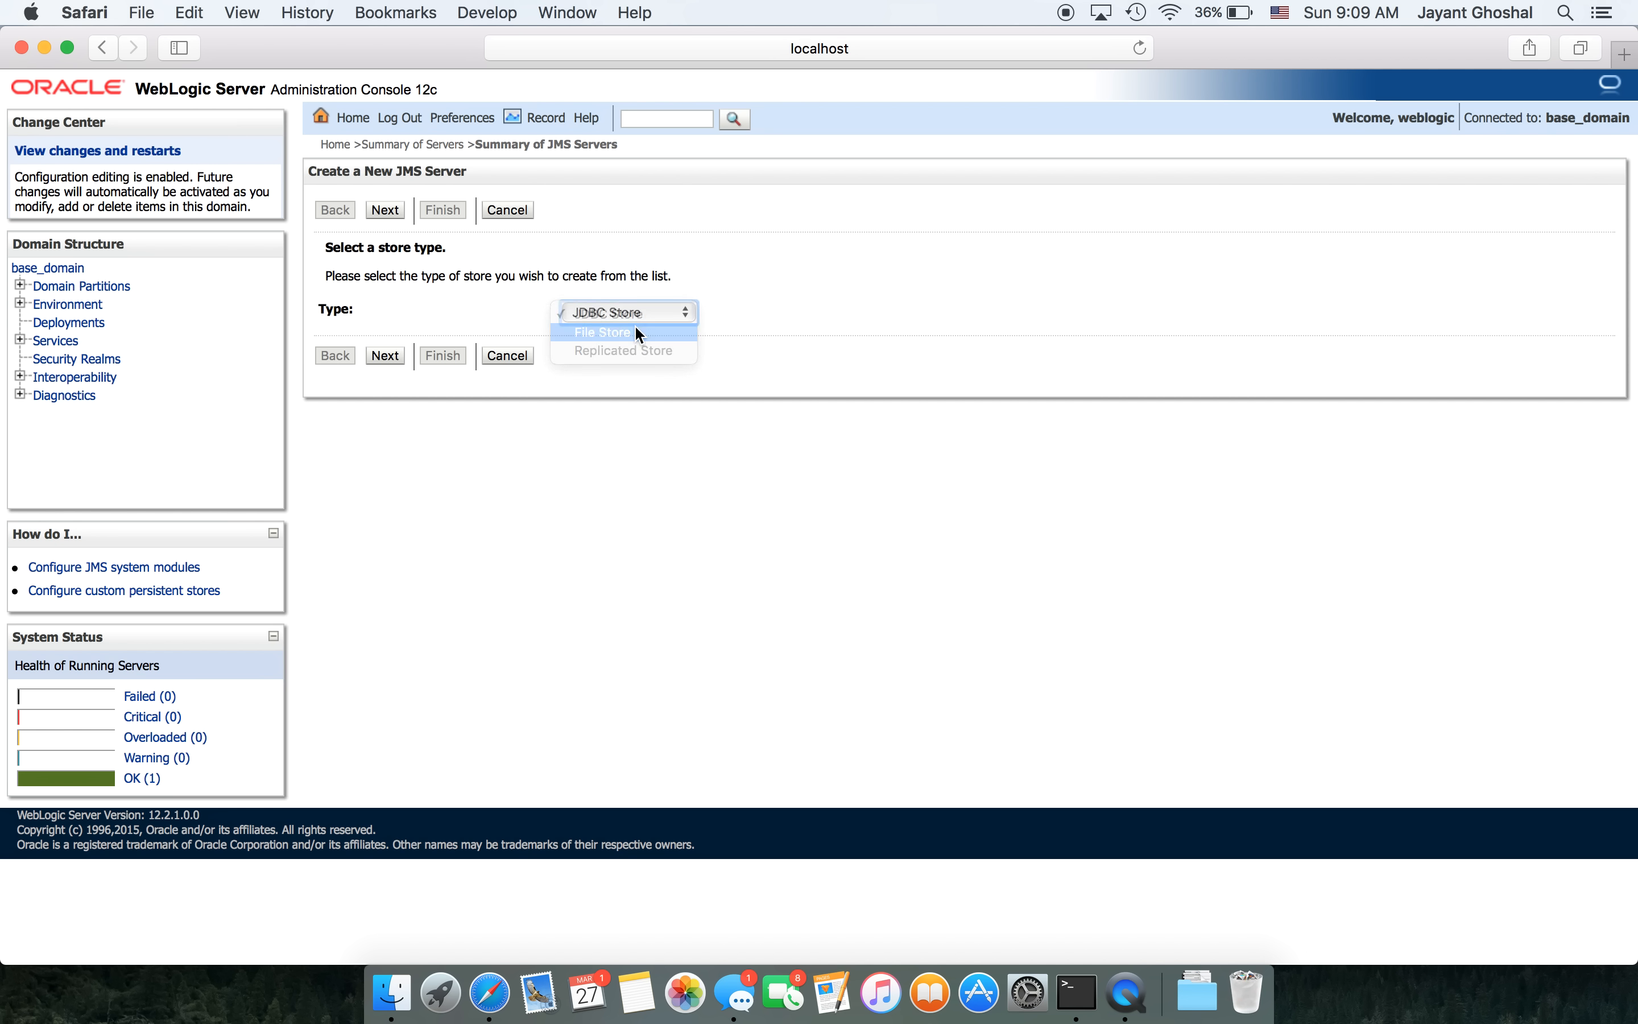
click(384, 355)
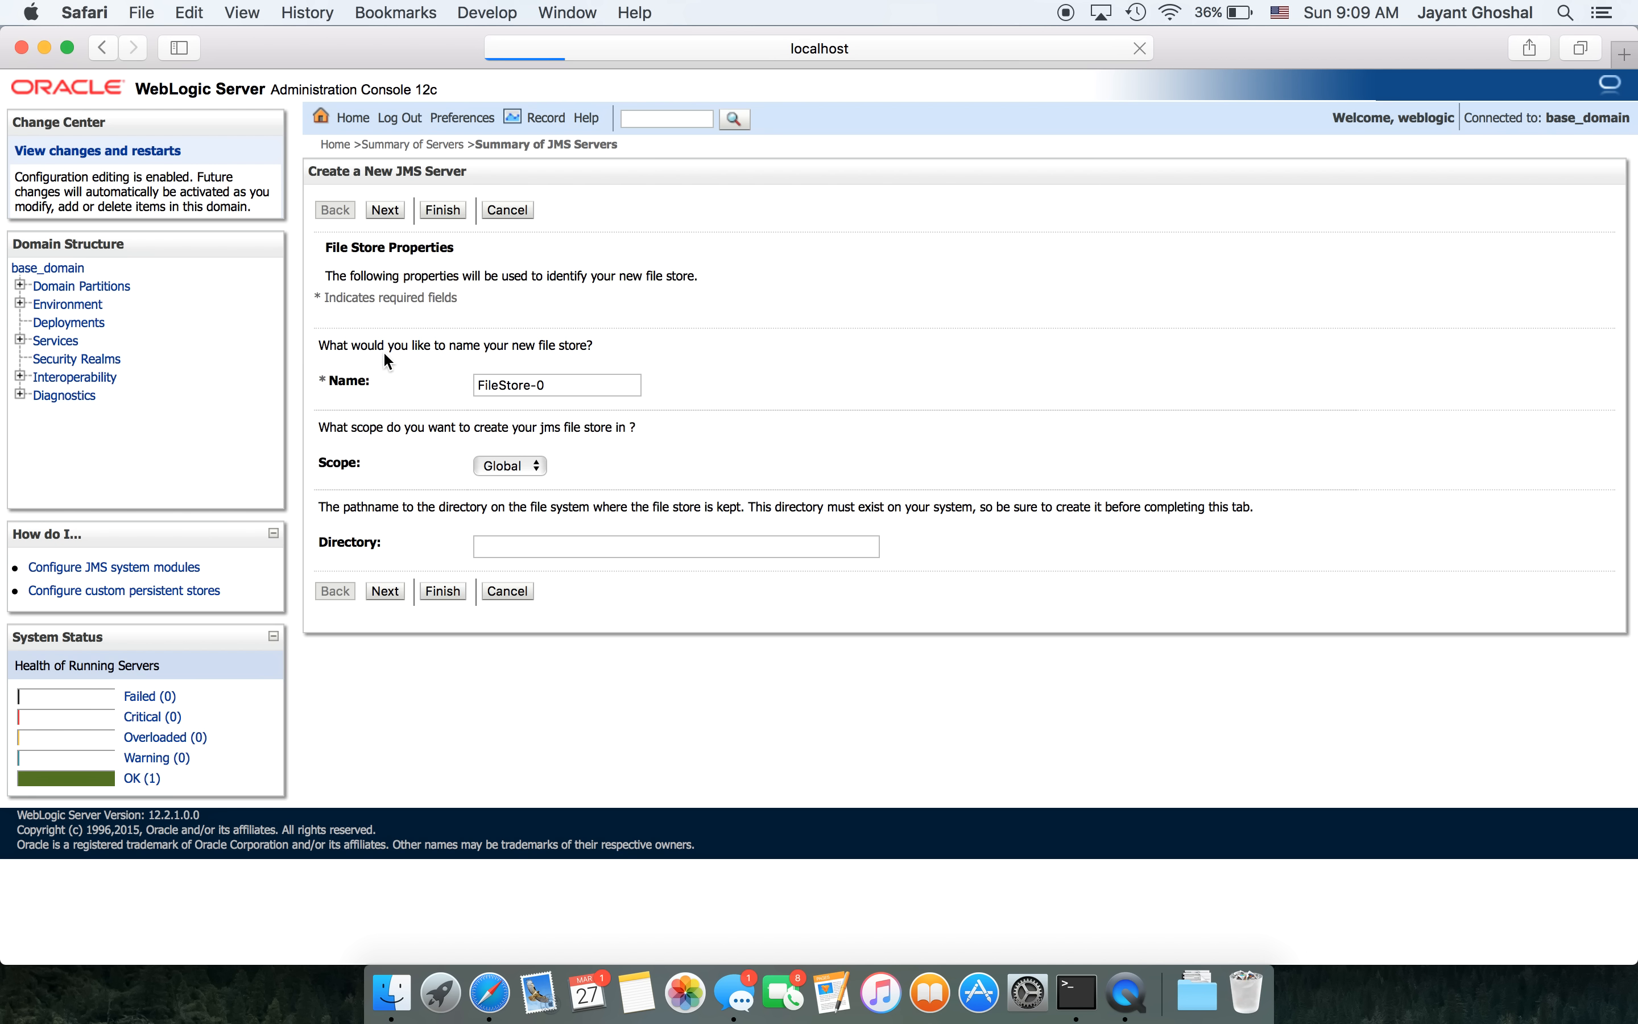
click(479, 379)
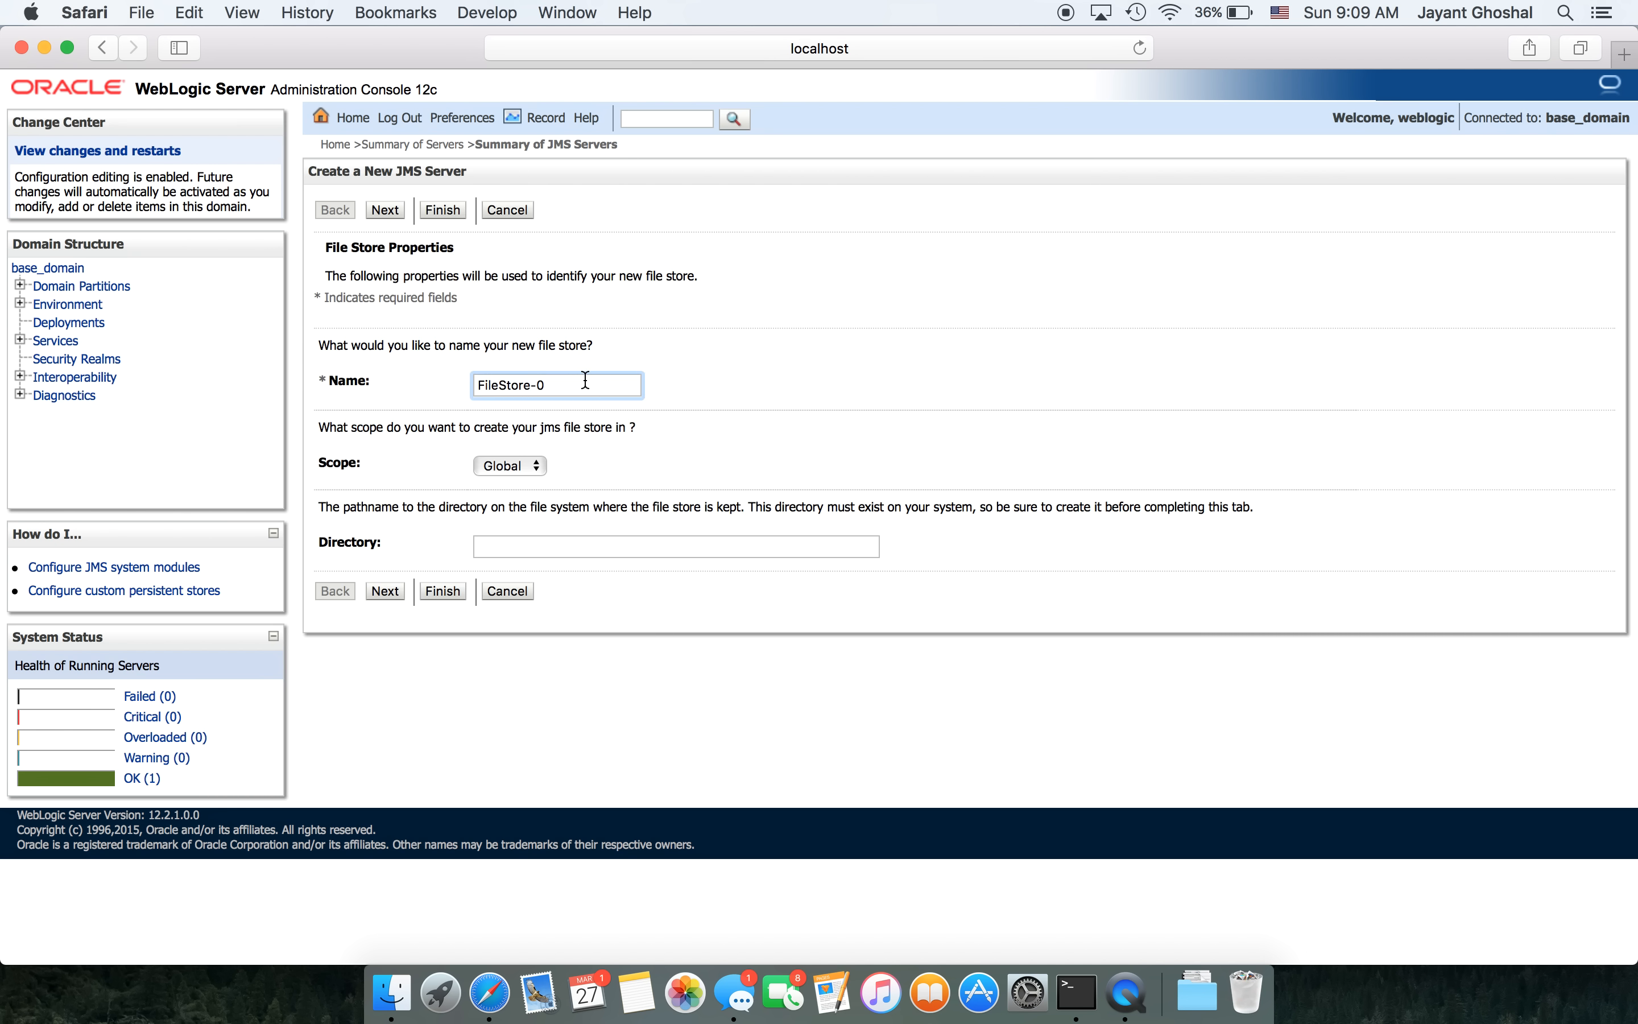
text(Ghoshal)
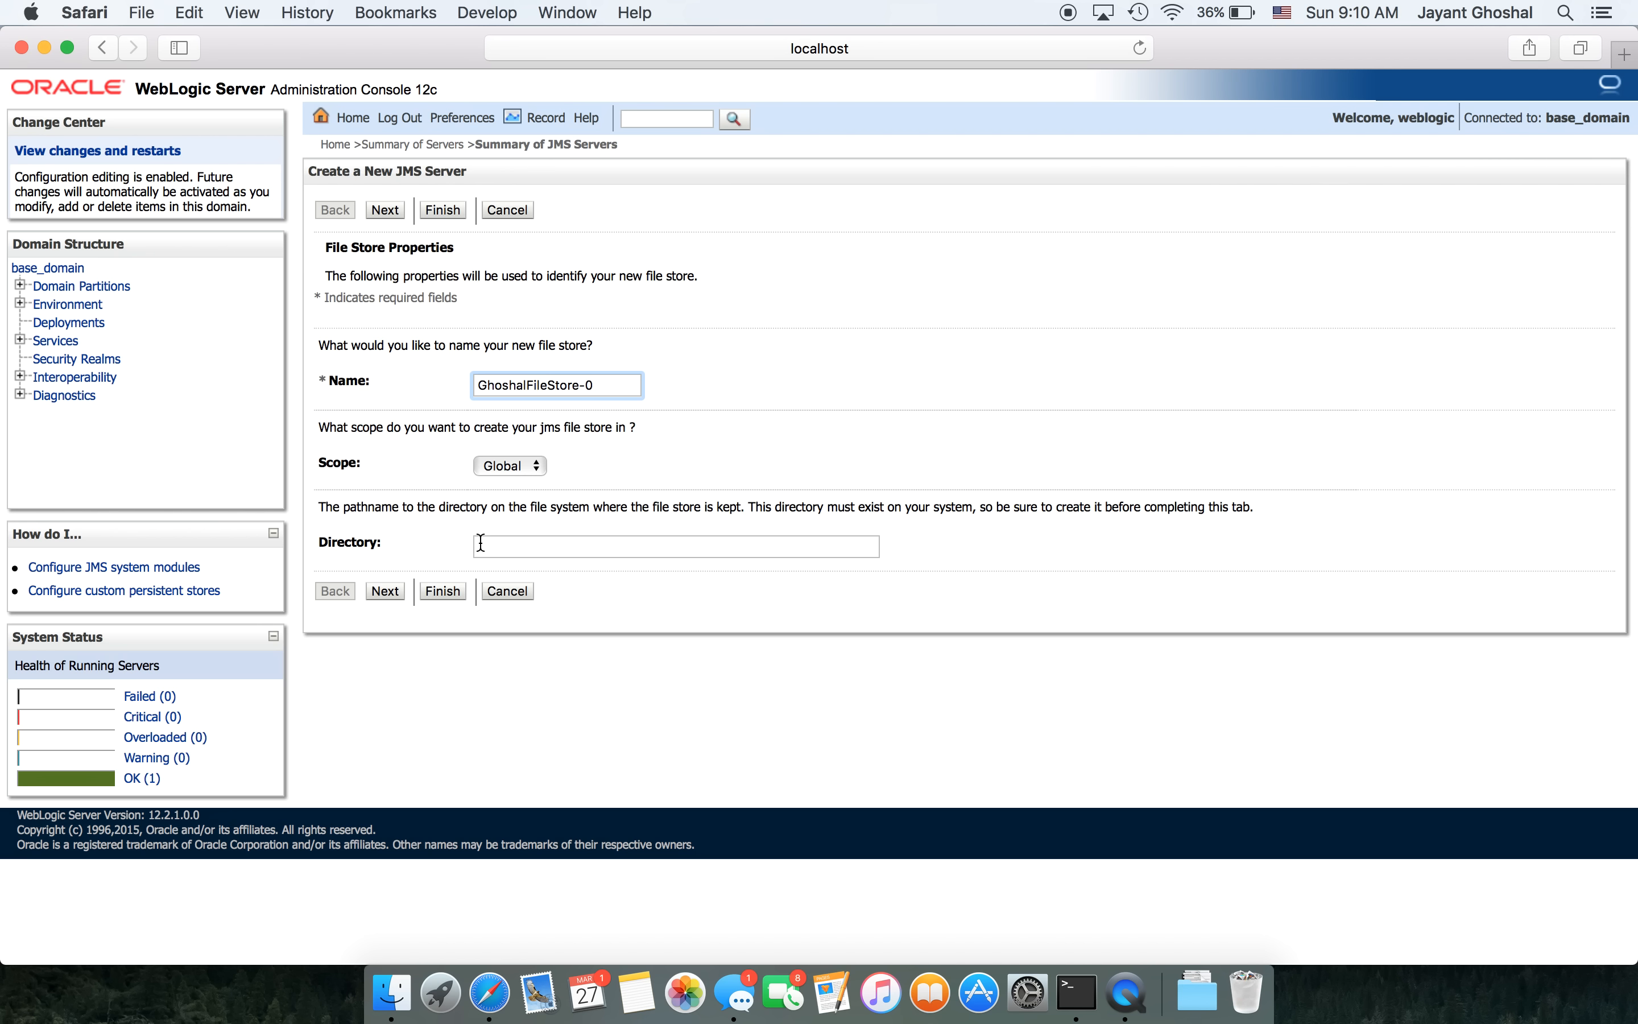
click(383, 591)
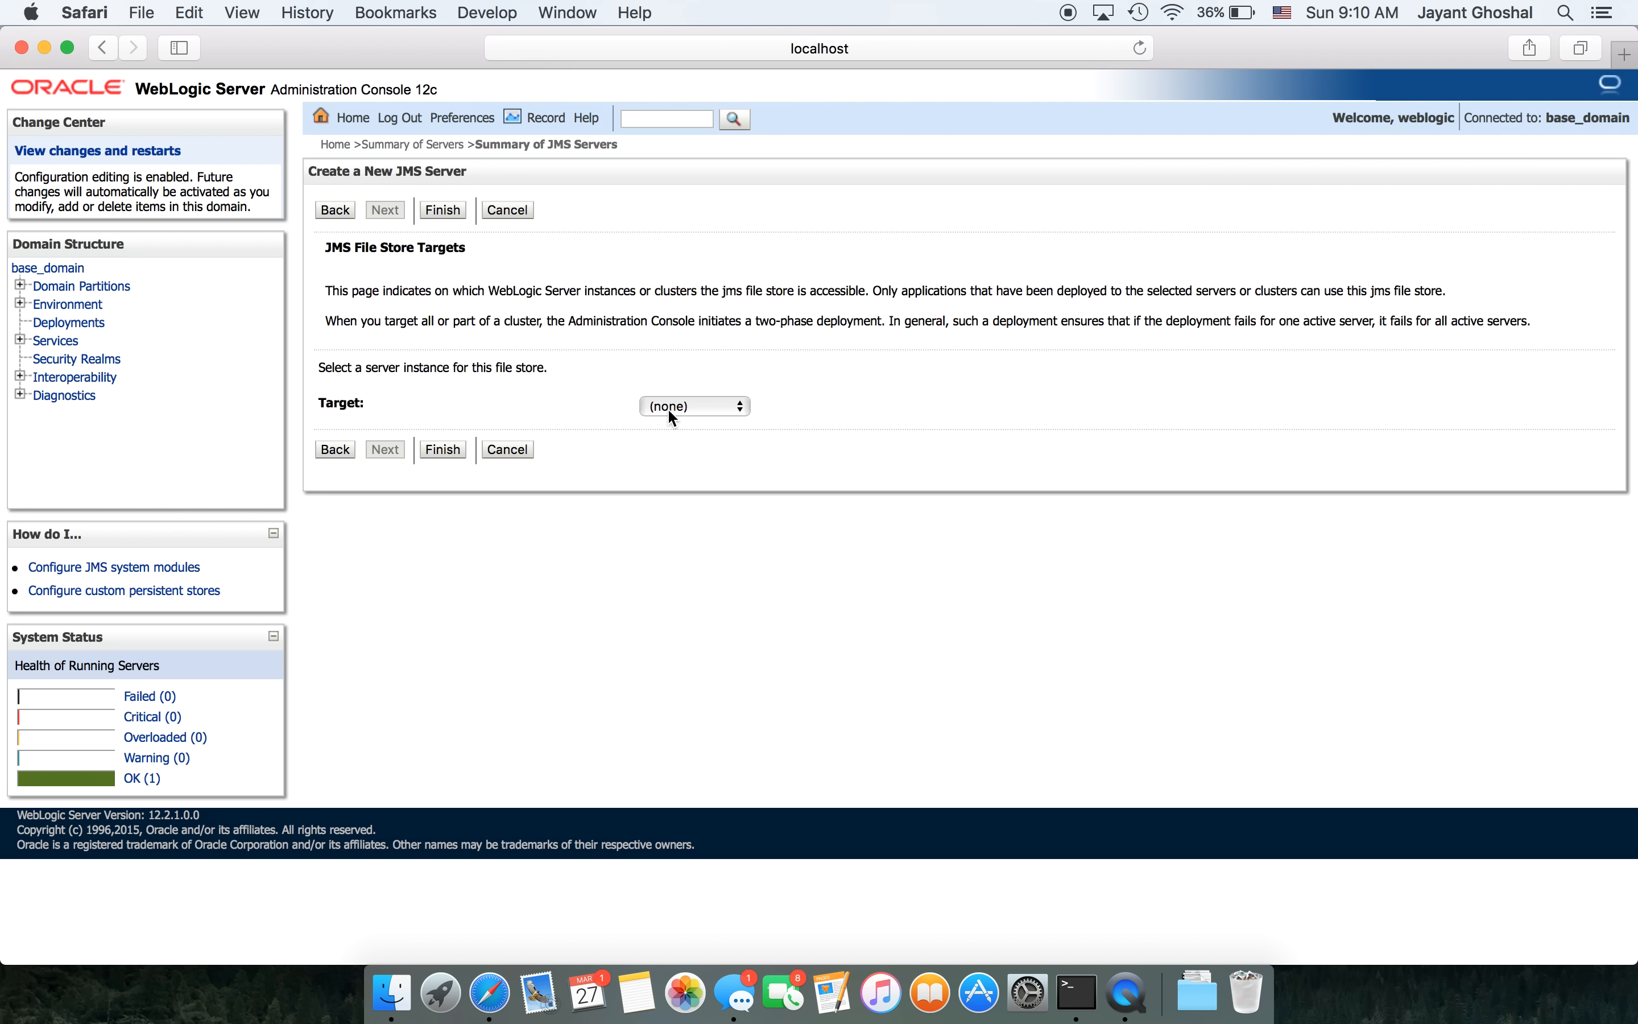
click(706, 402)
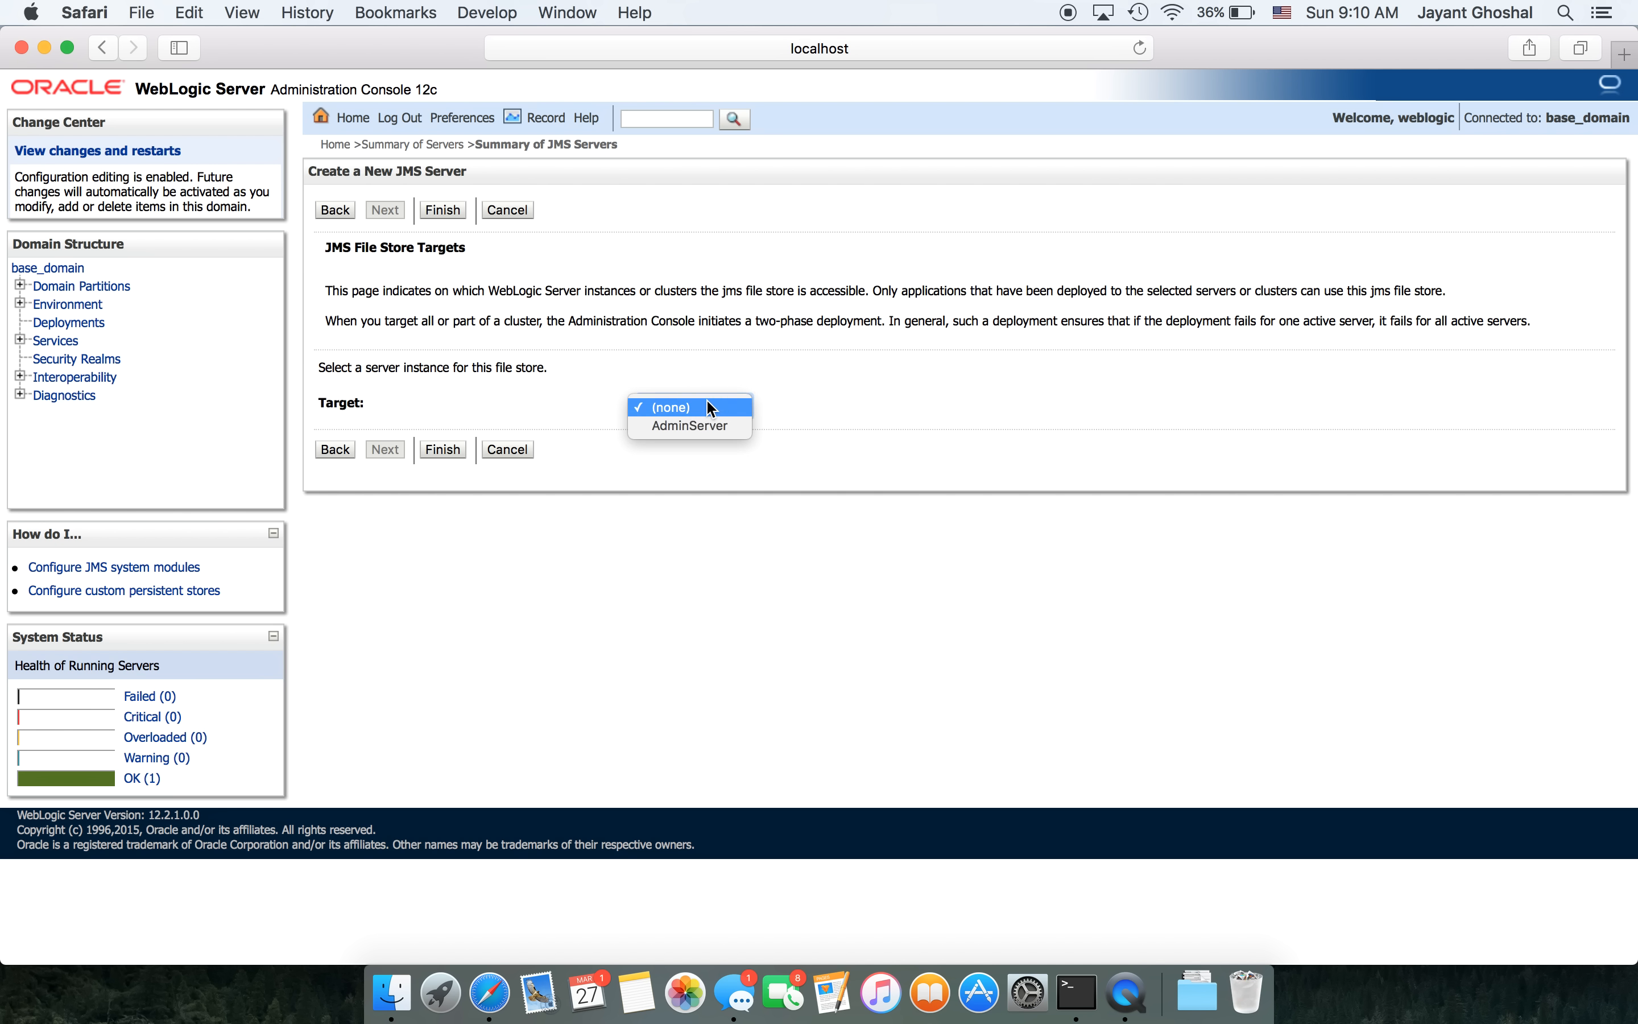
click(698, 432)
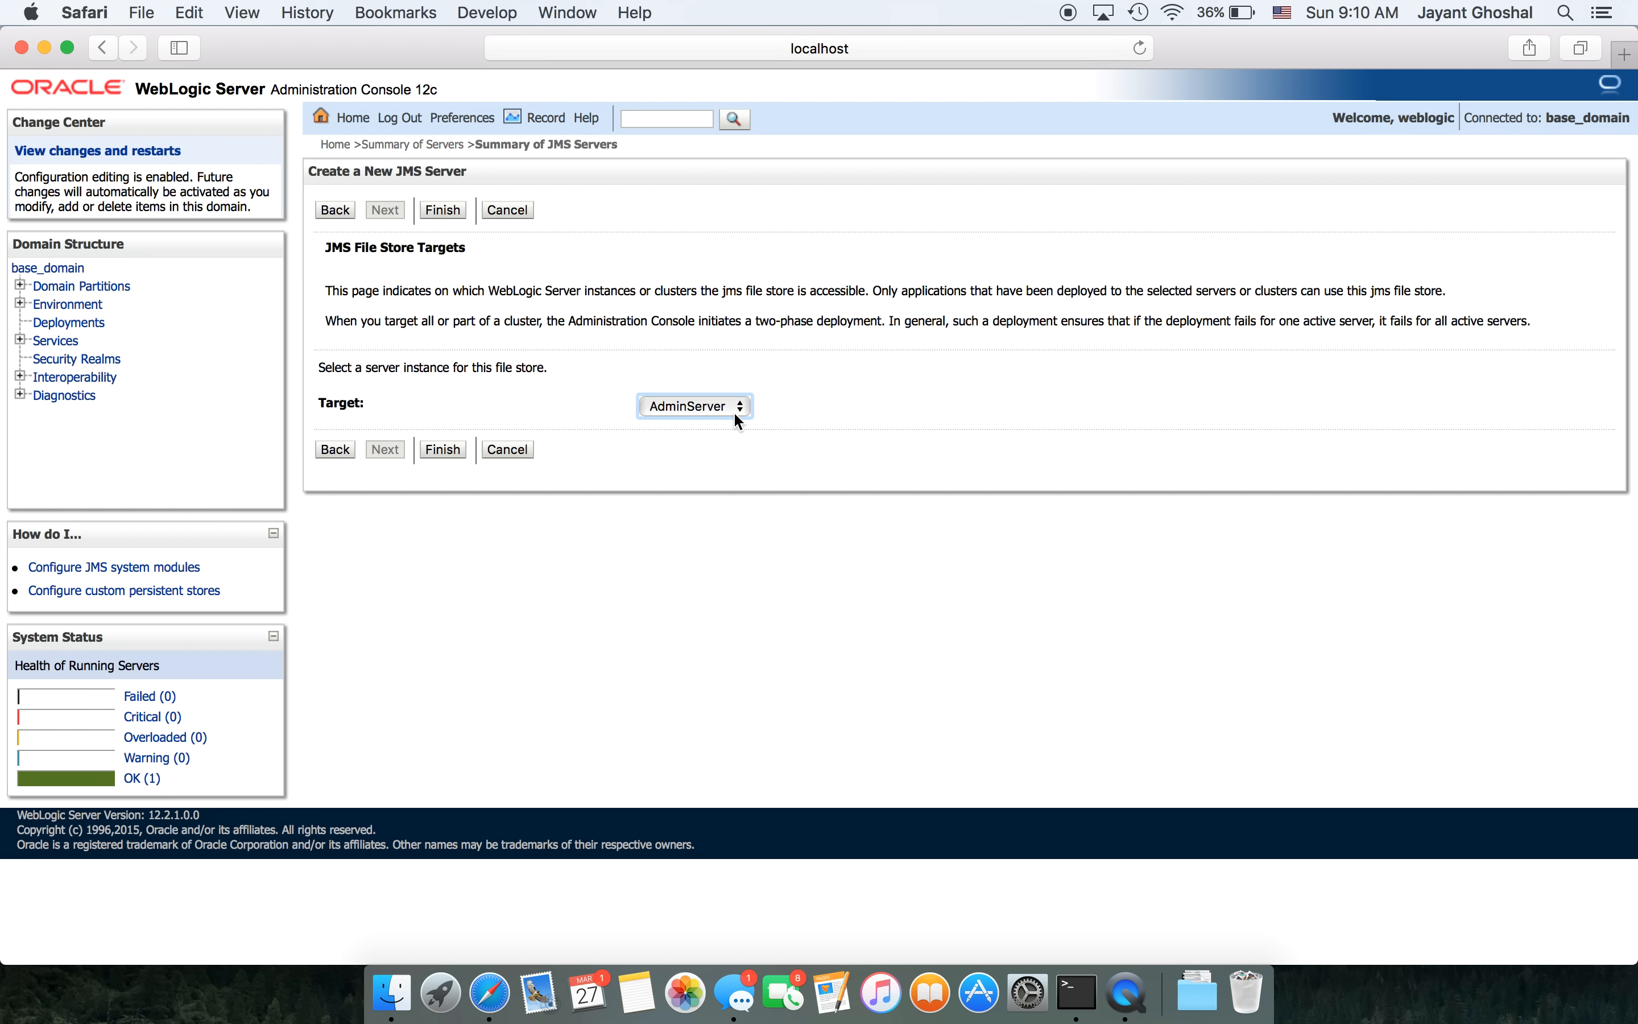
- Finish the file store, select it as the JMS server's persistent store, and target AdminServer
click(442, 450)
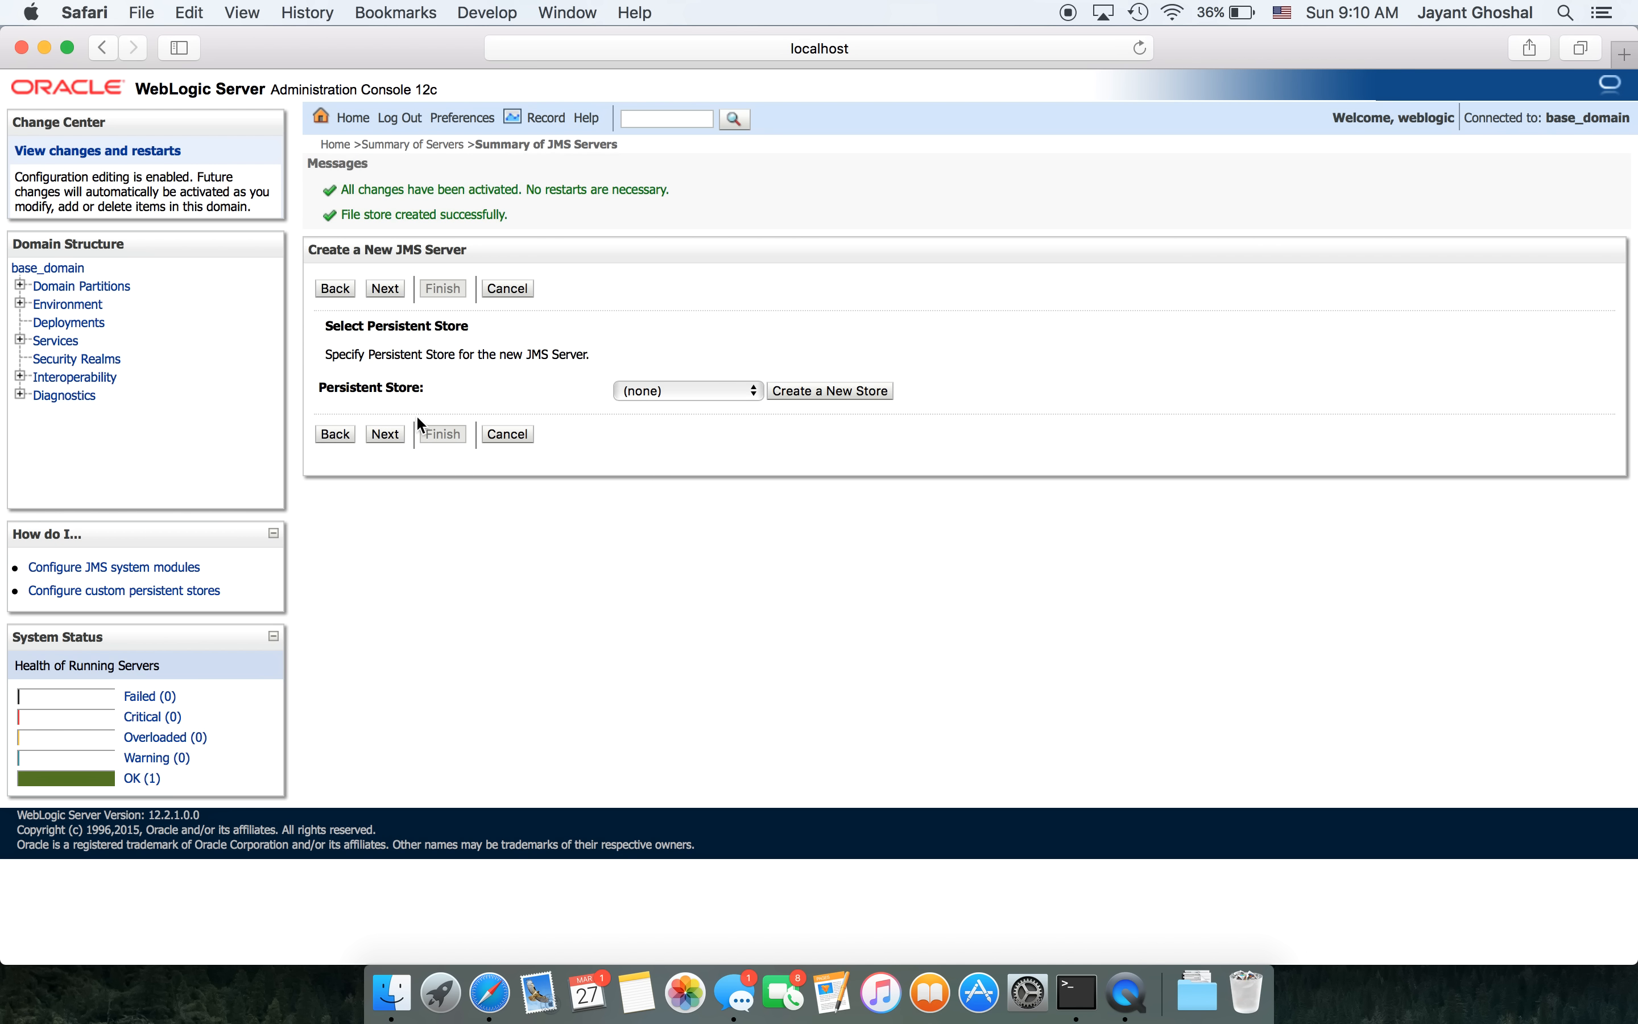
click(709, 394)
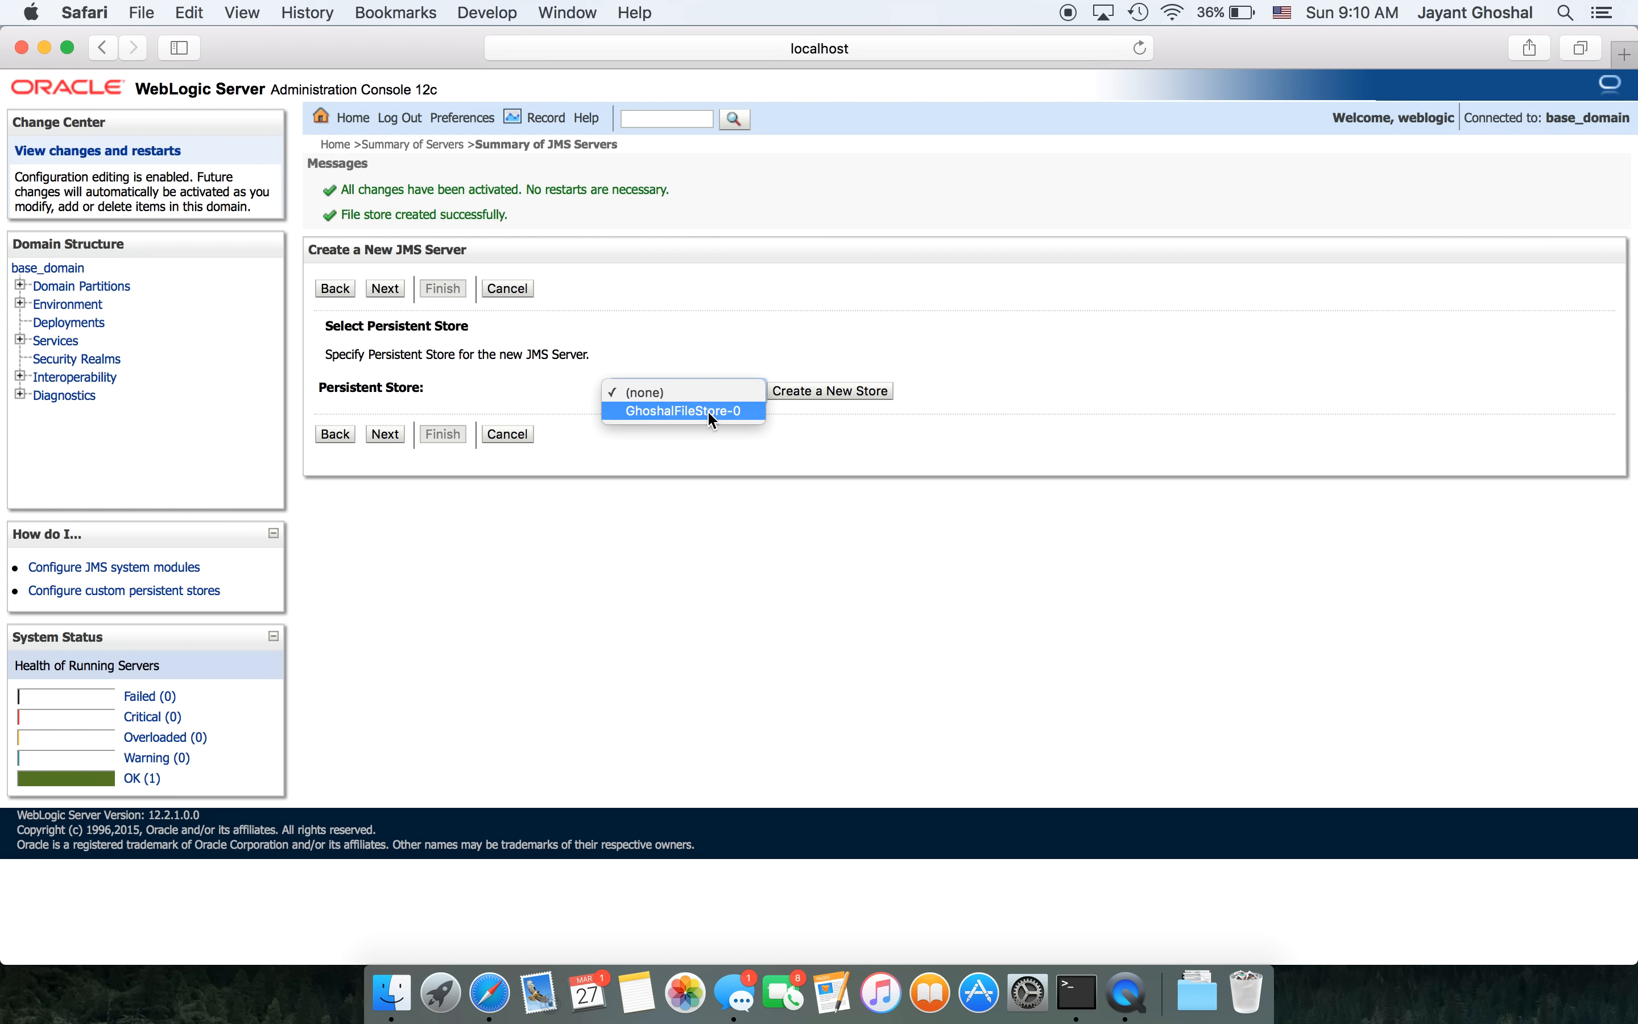
click(708, 409)
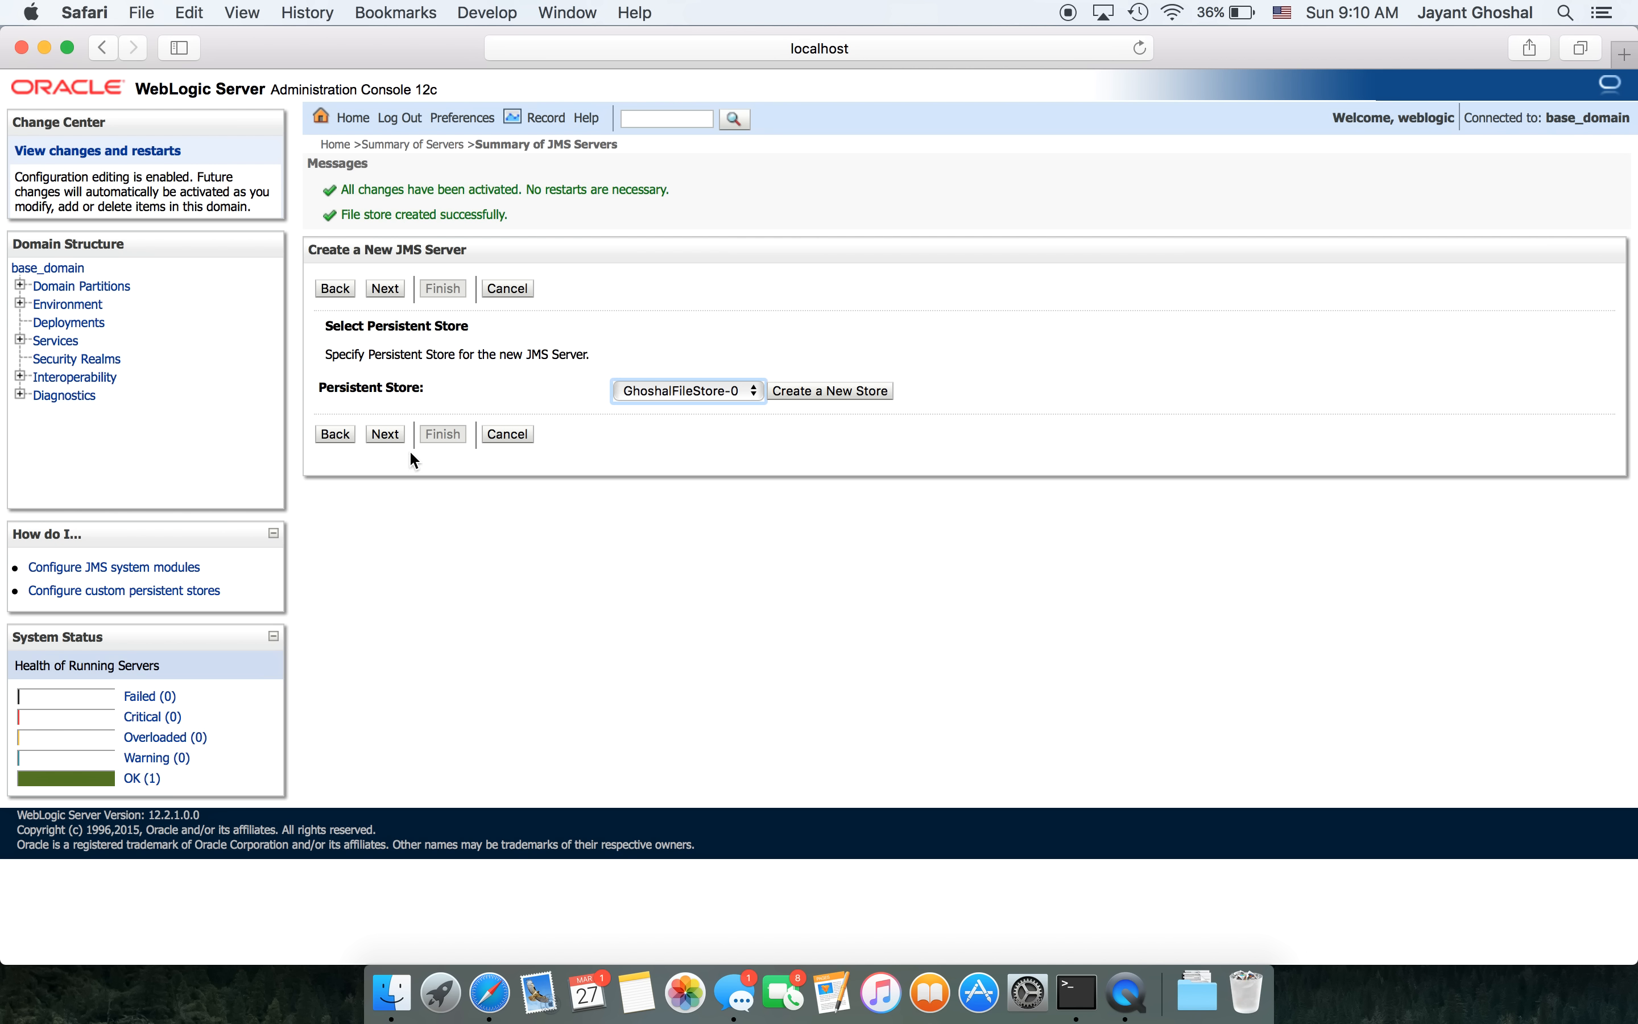
click(376, 434)
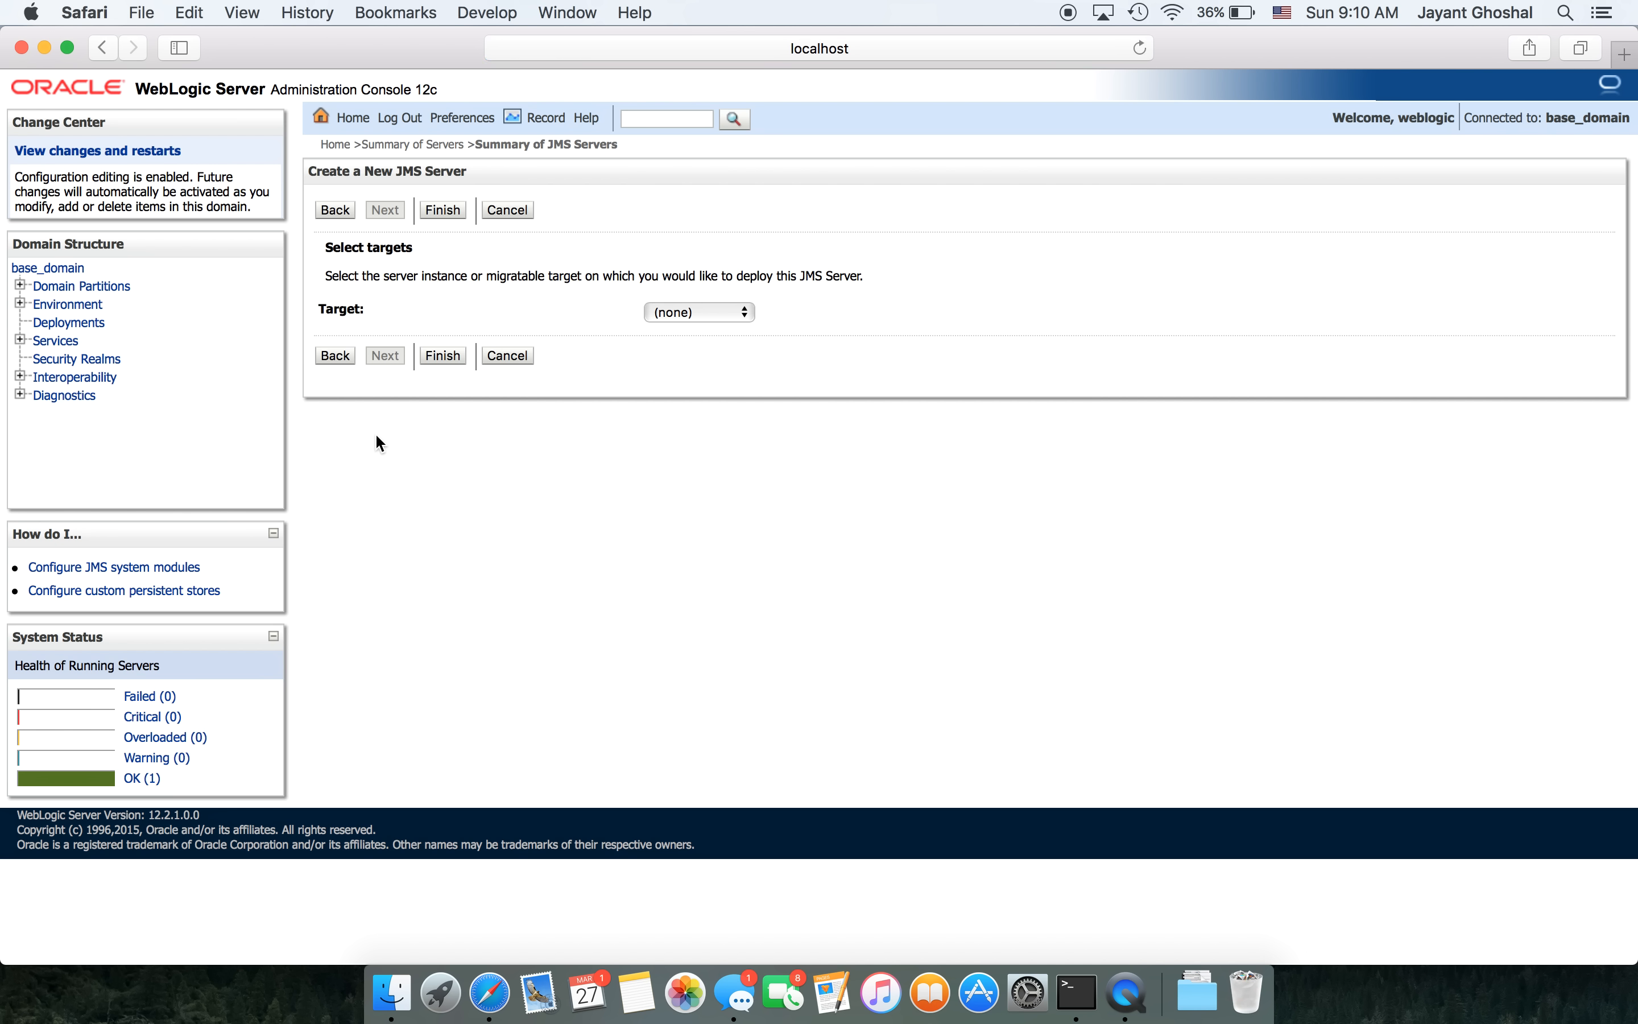
click(727, 316)
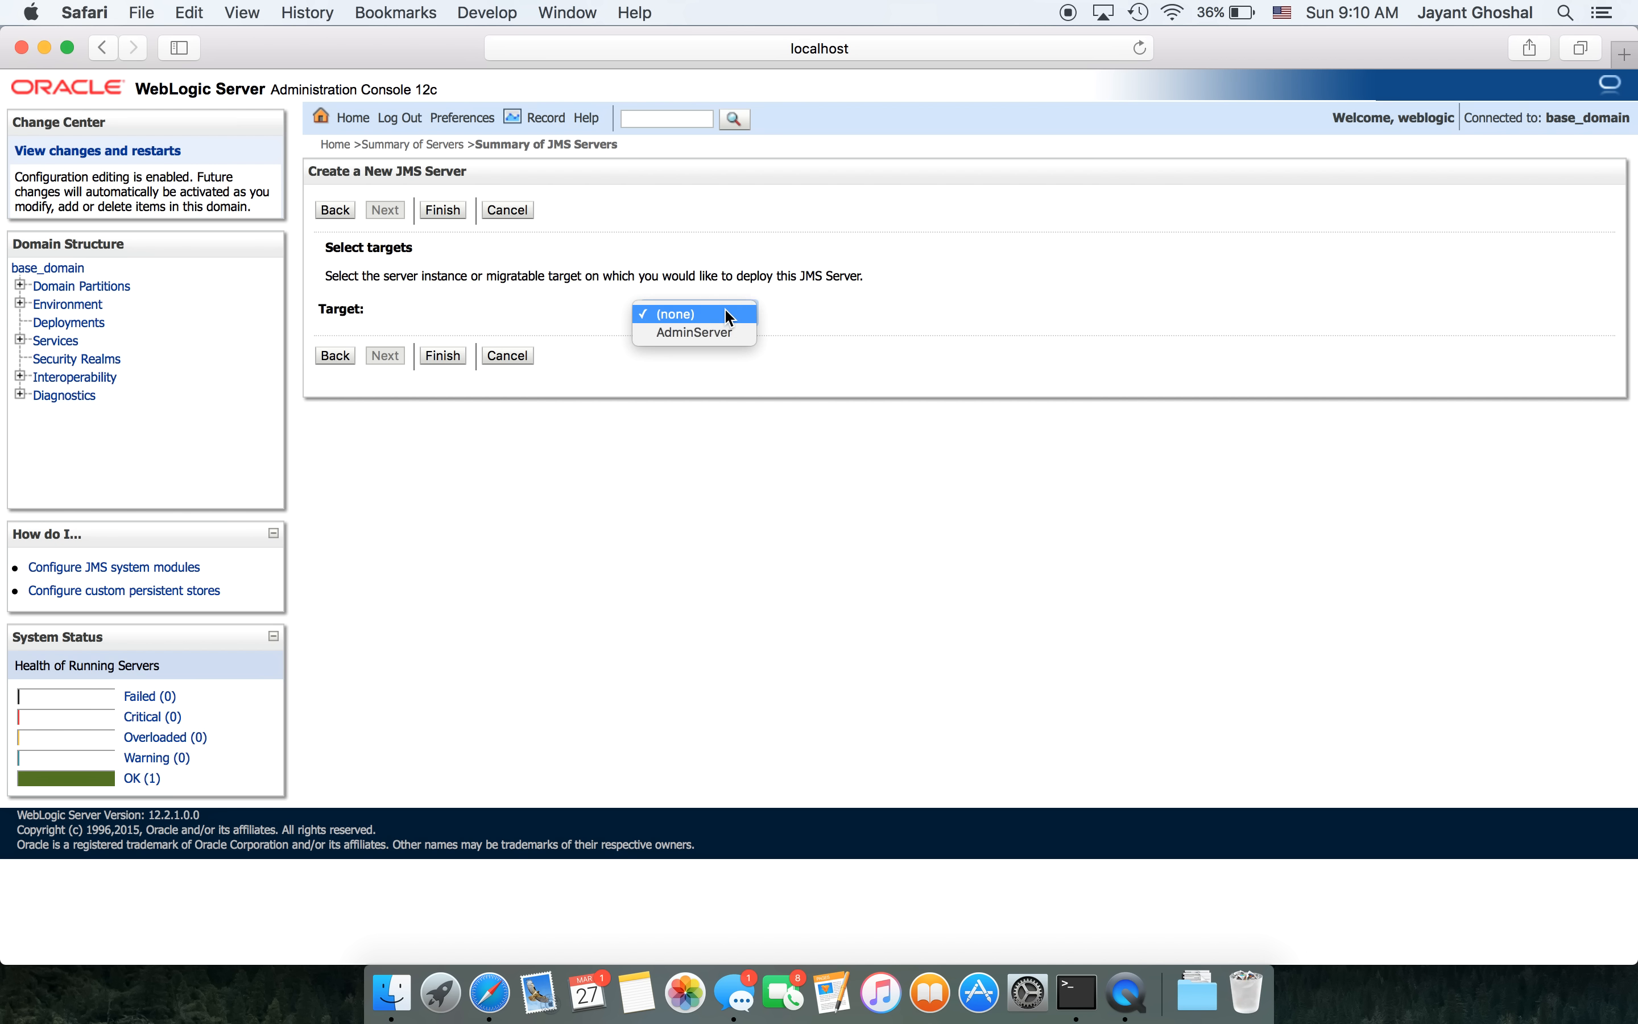
click(709, 333)
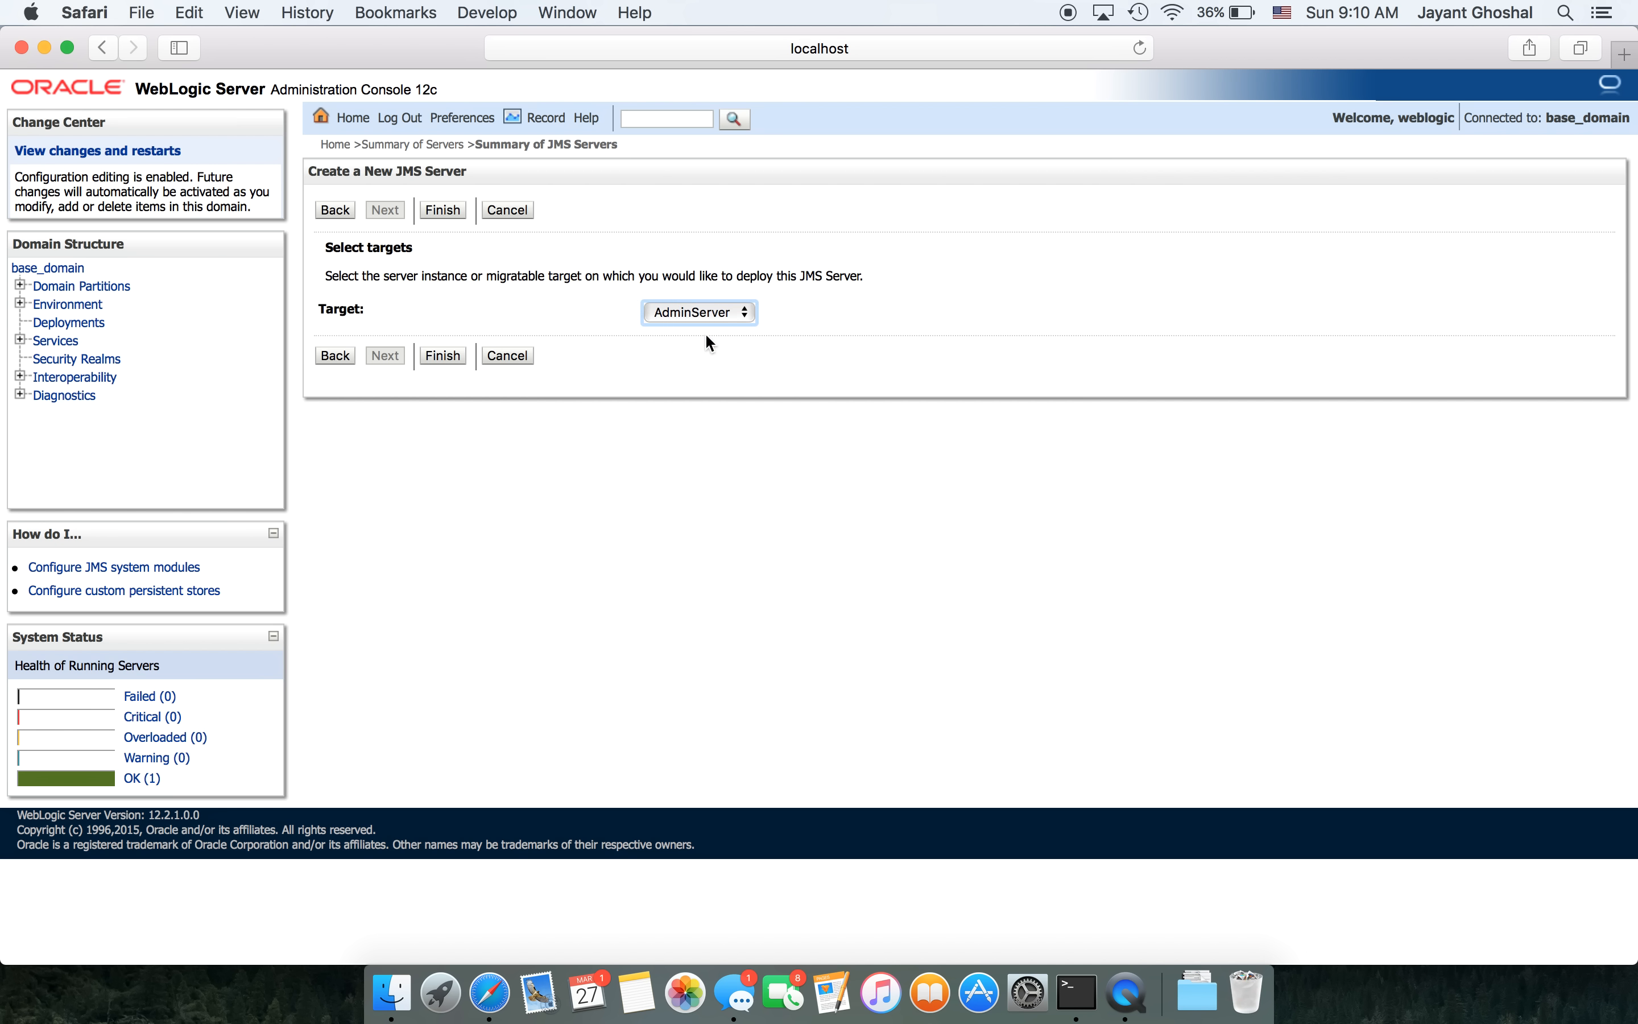
click(441, 358)
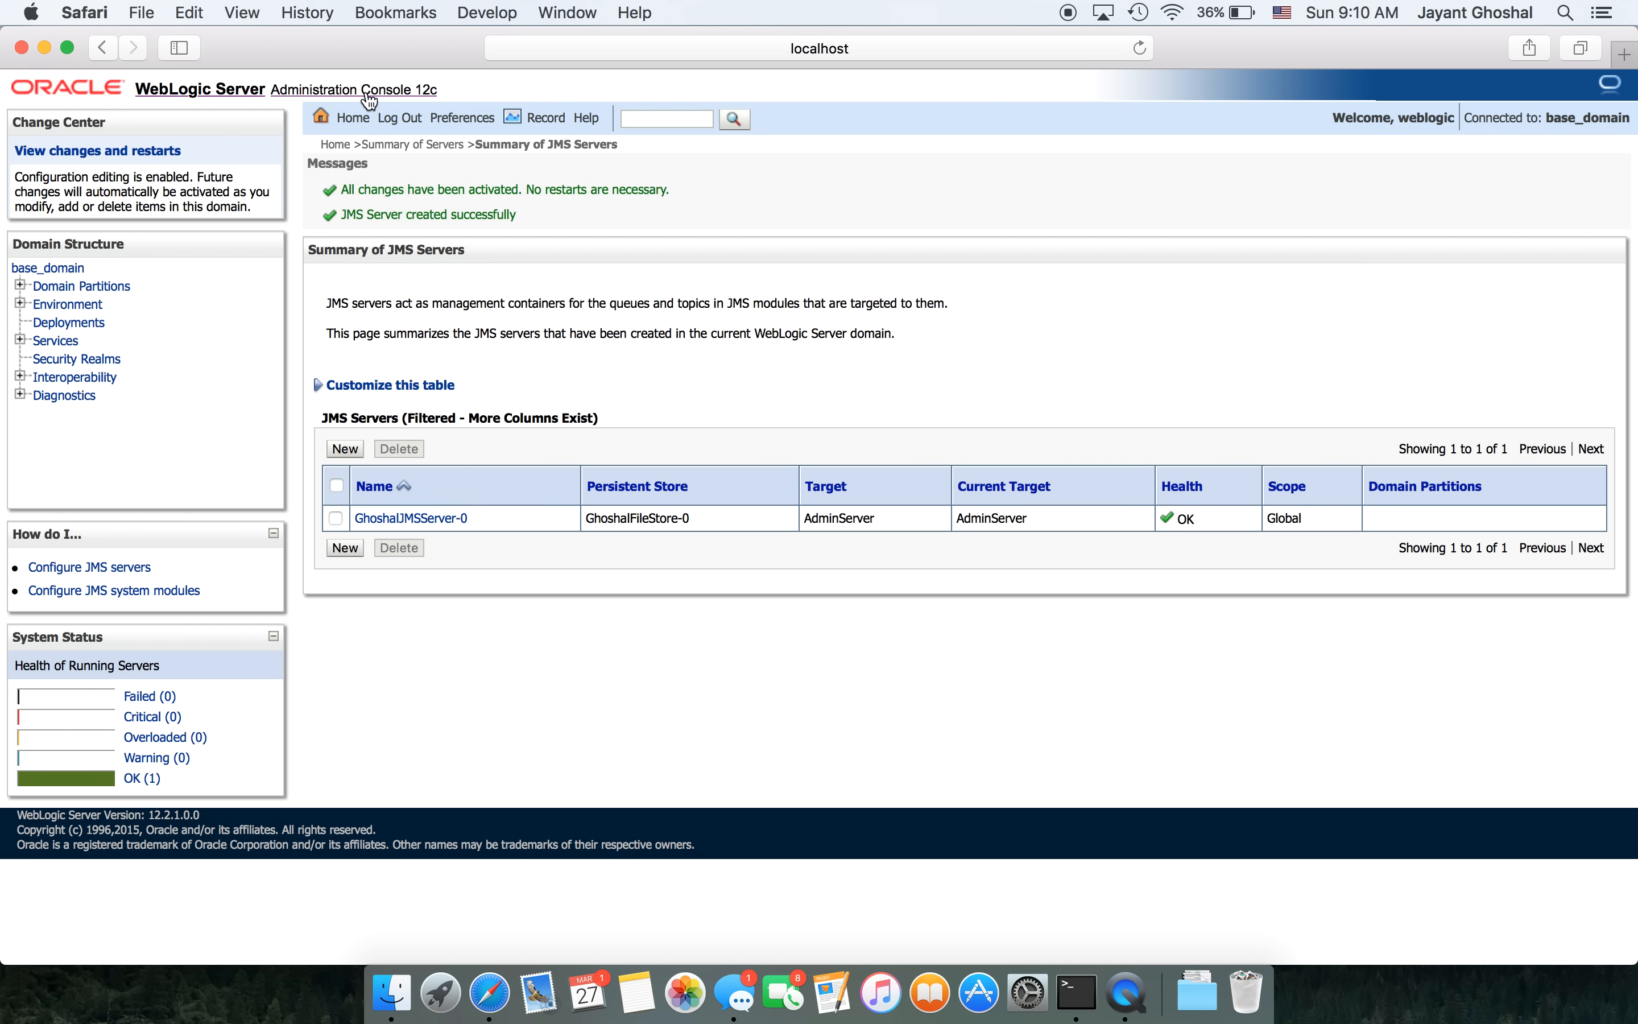
- Create a new JMS system module named GhoshalSystemModule-0 and opt to add resources after creation
click(310, 91)
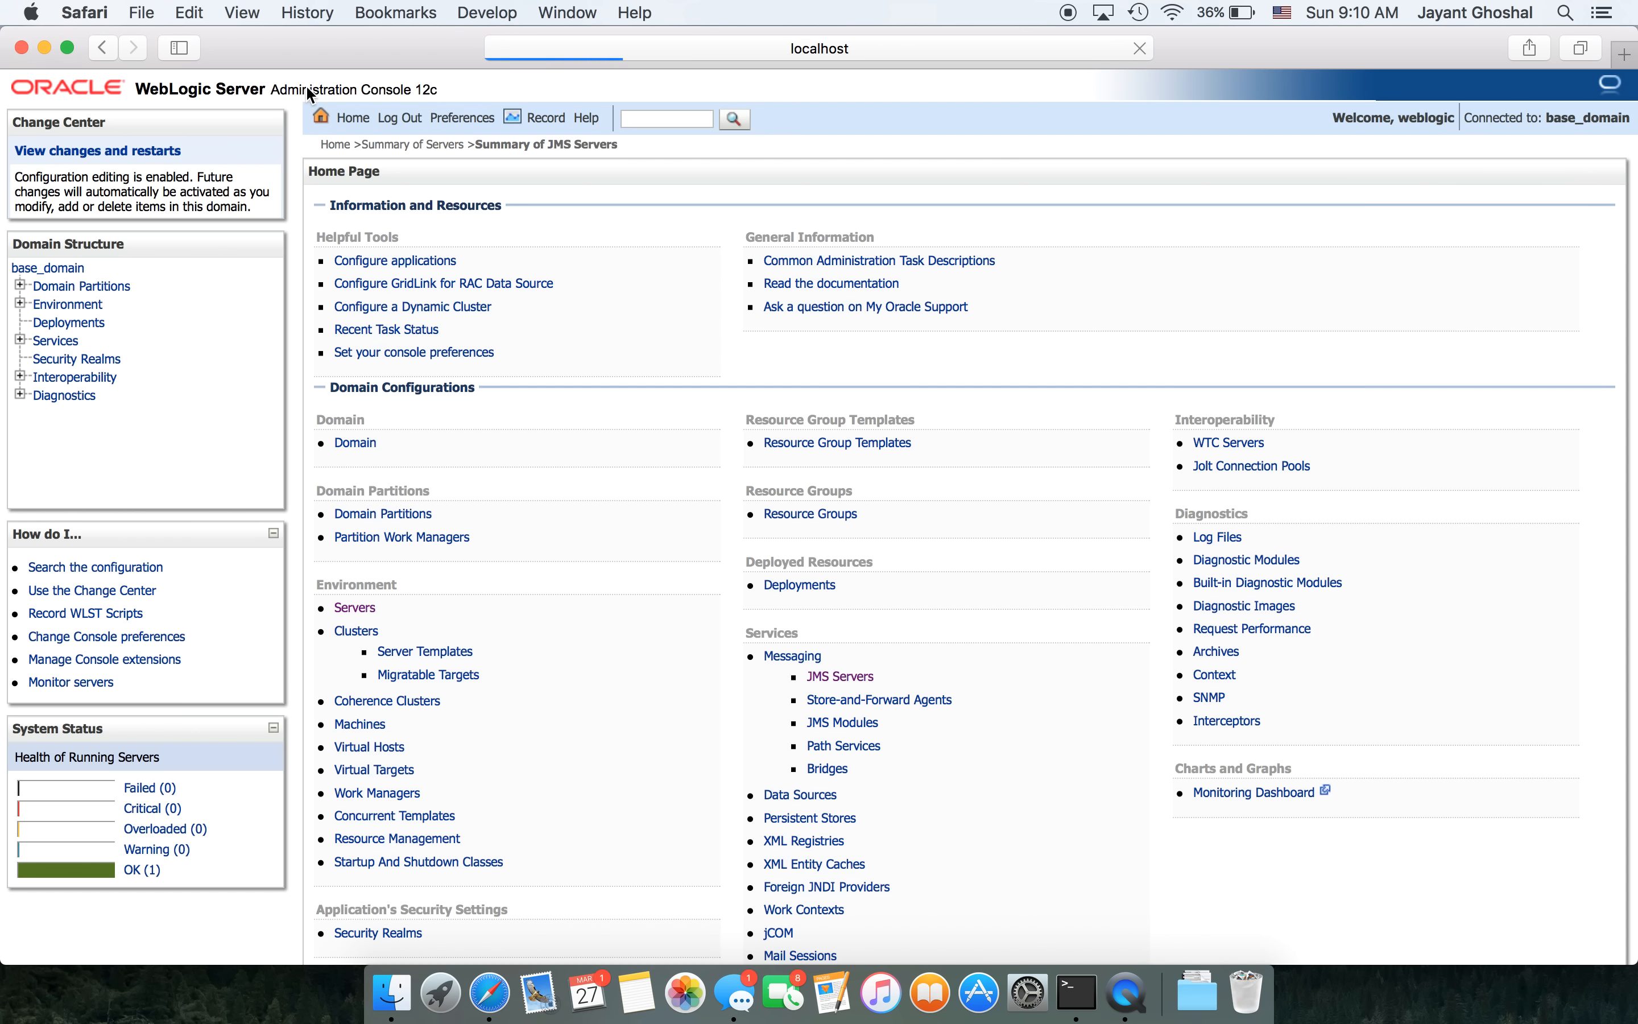
click(863, 722)
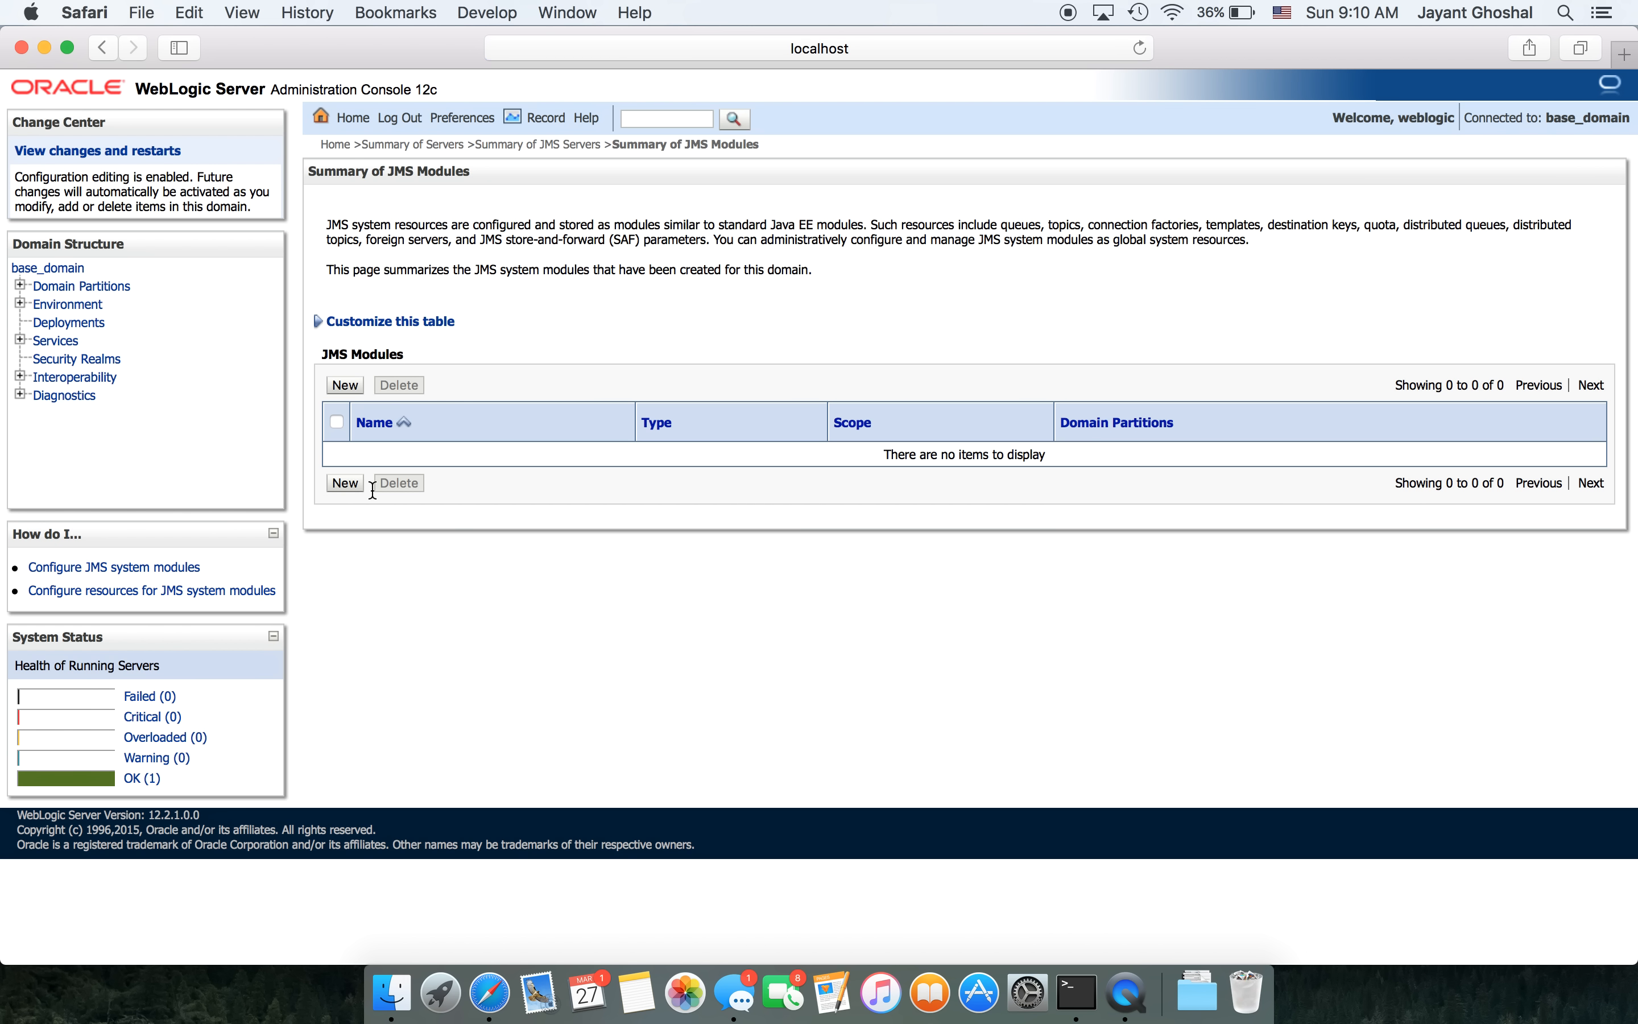
click(345, 385)
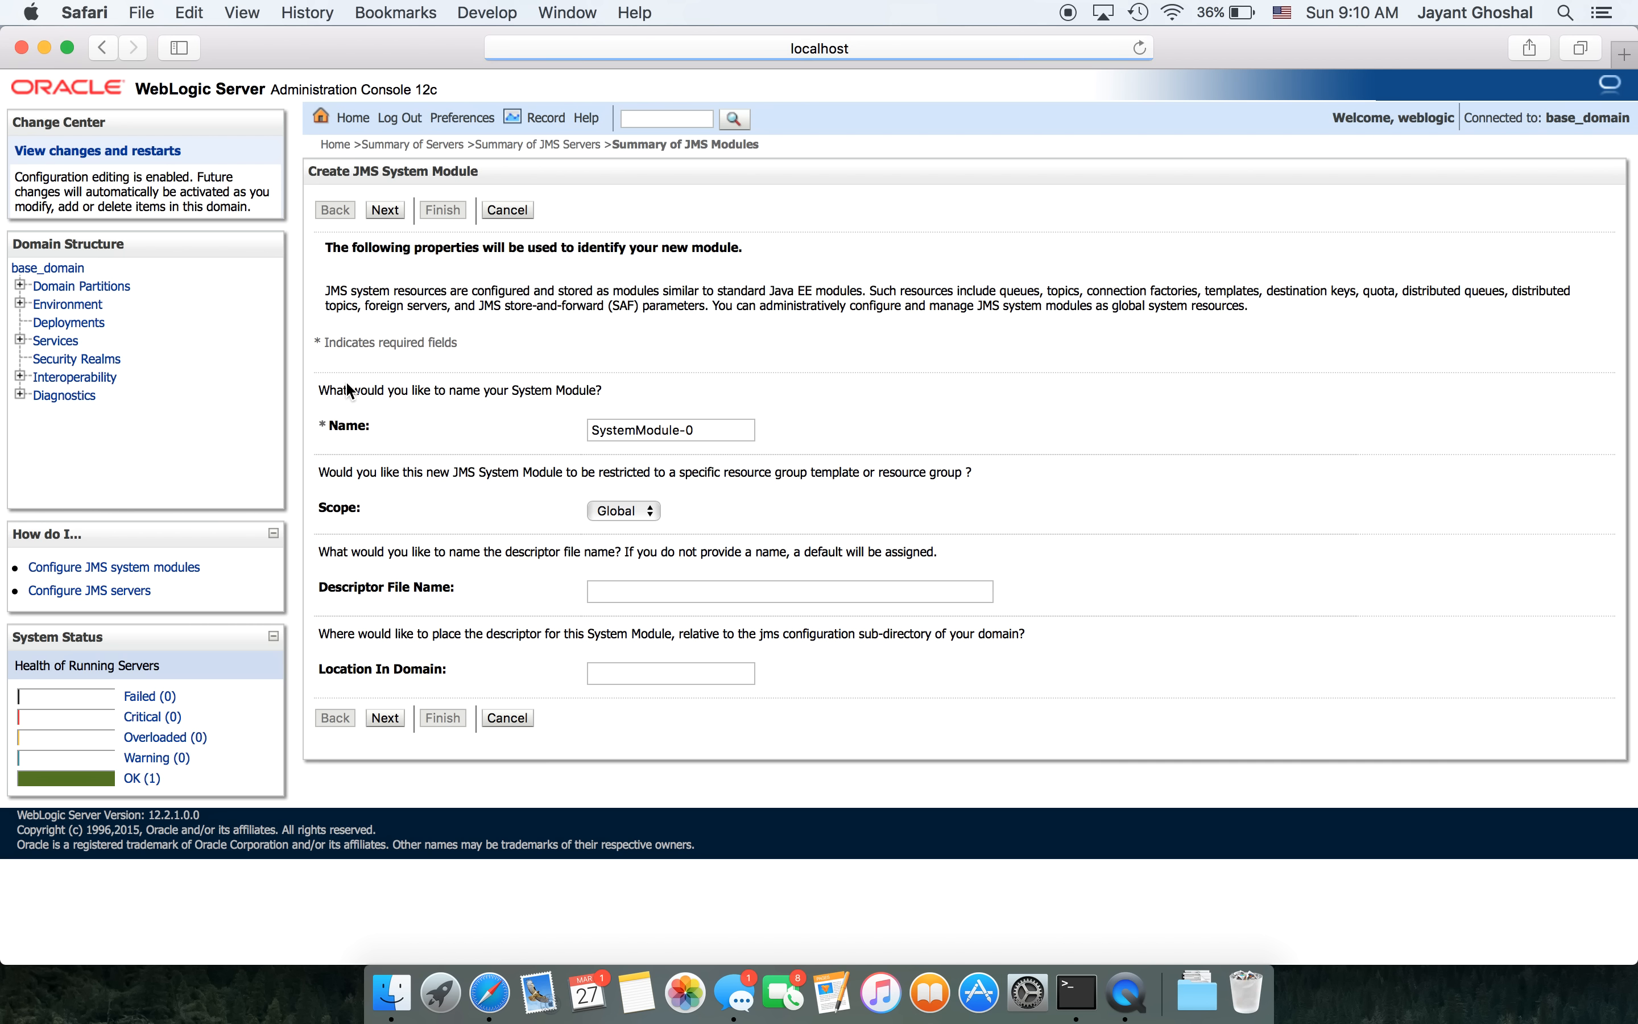
click(593, 431)
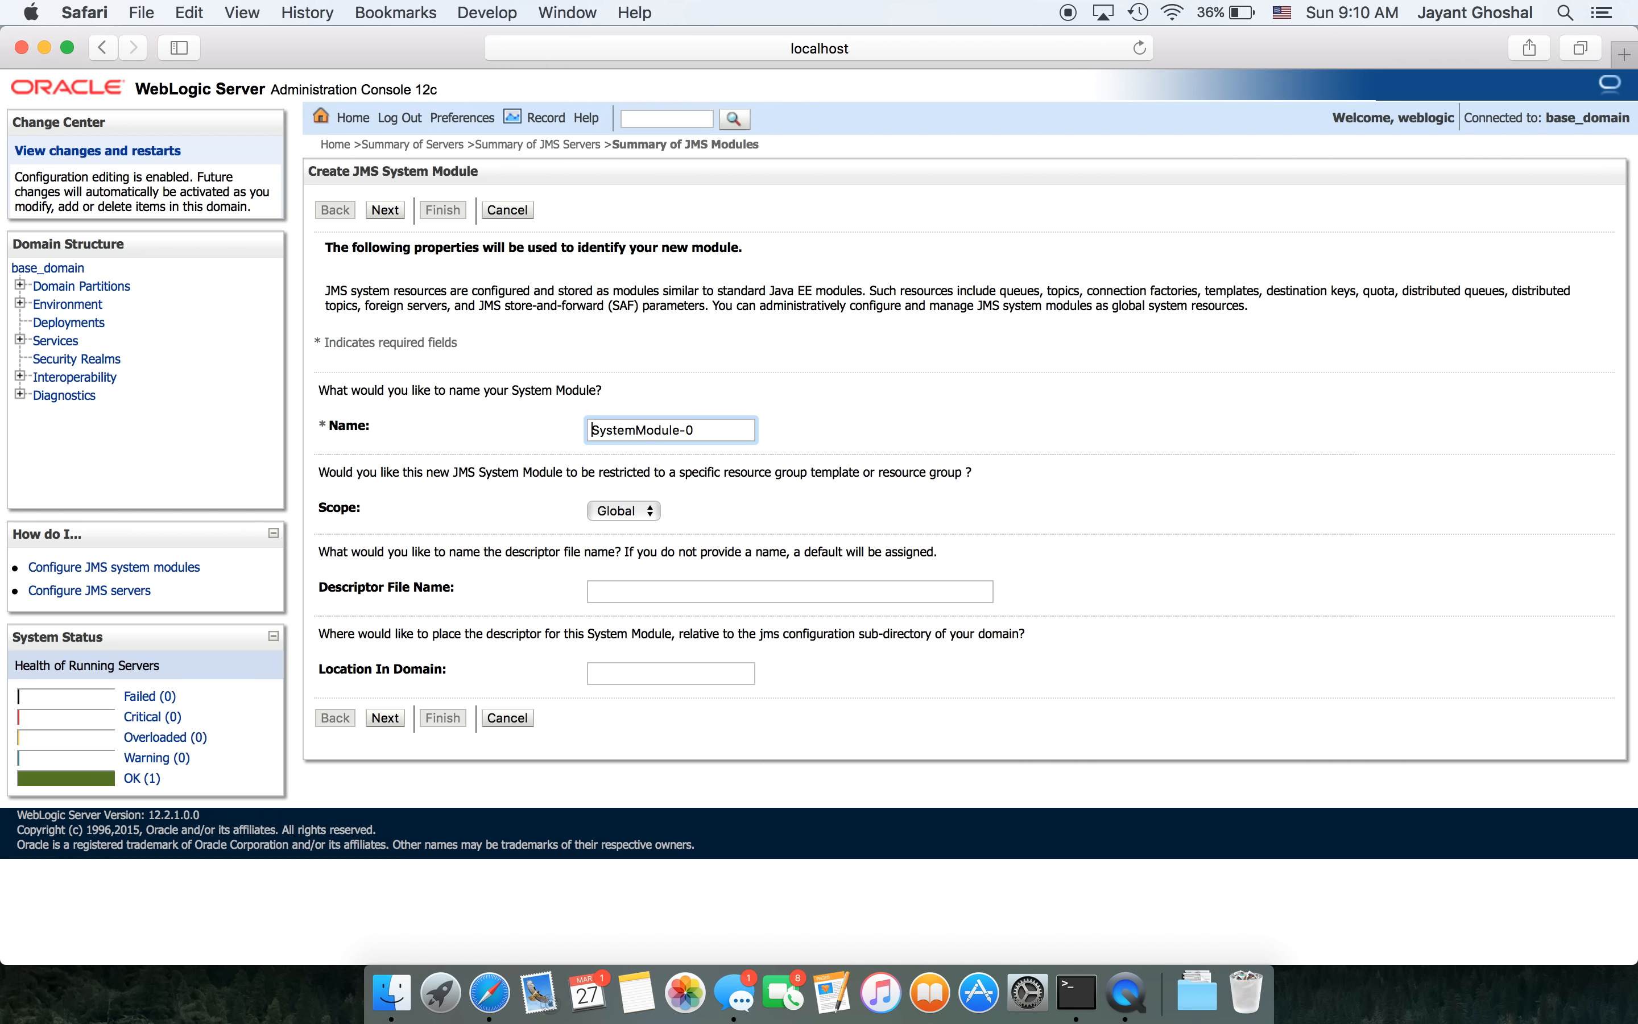
text(Ghoshal)
click(390, 714)
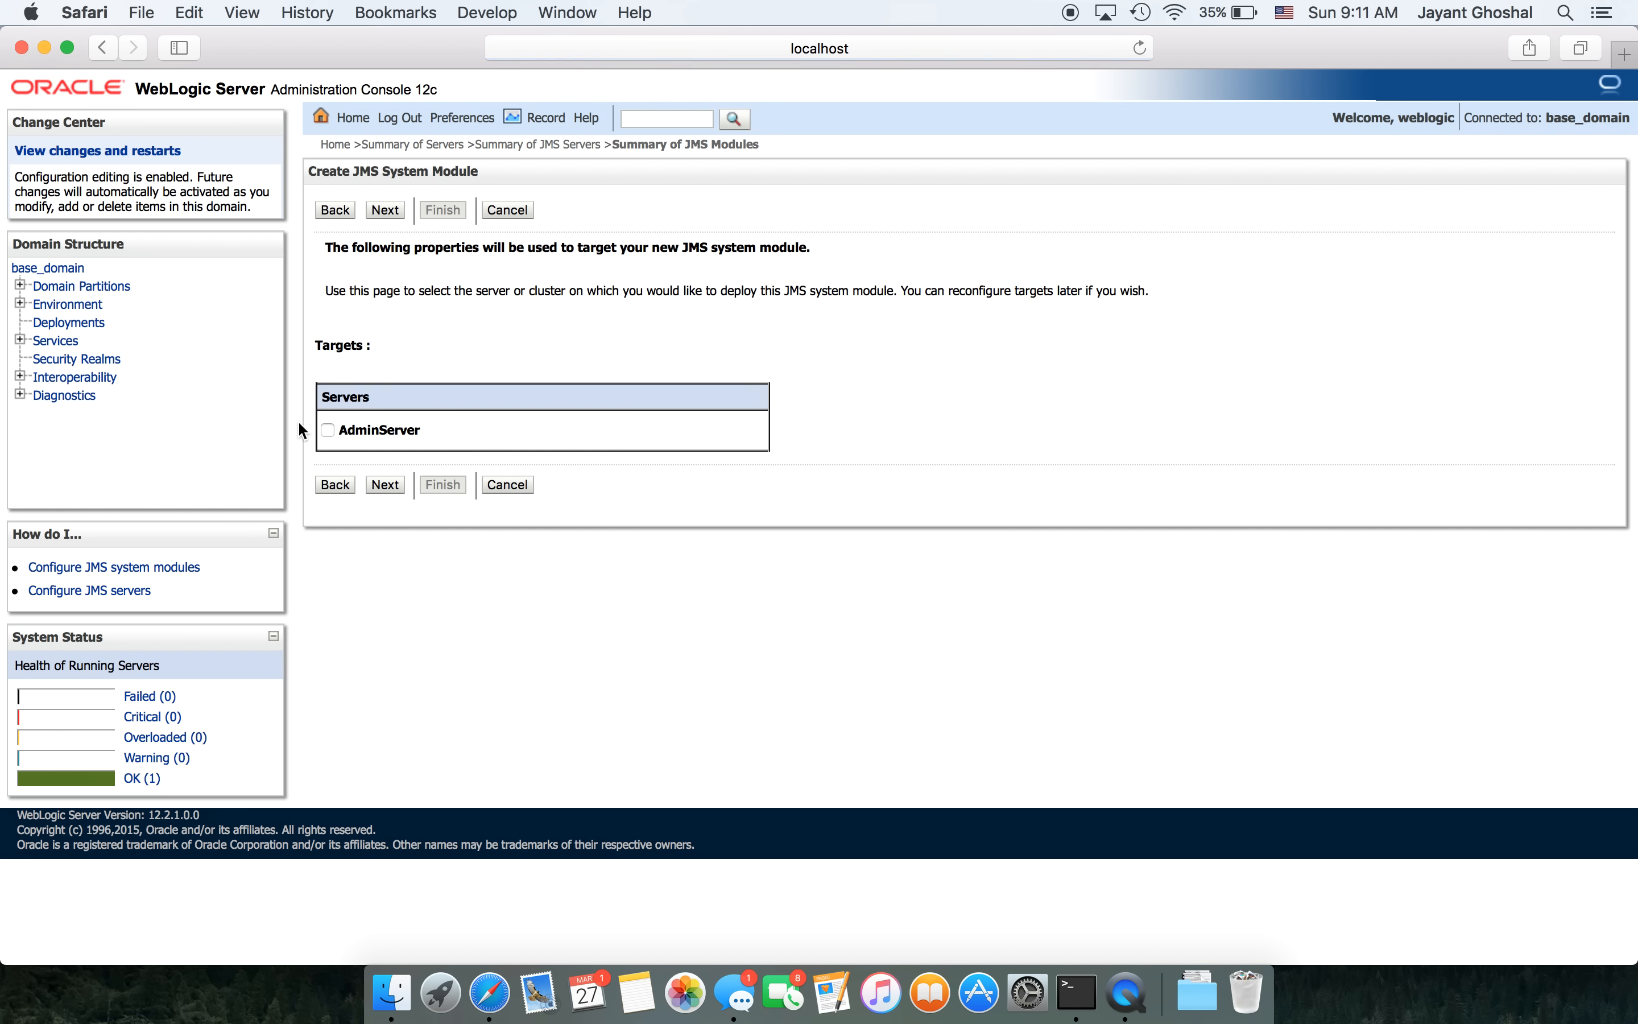
click(383, 484)
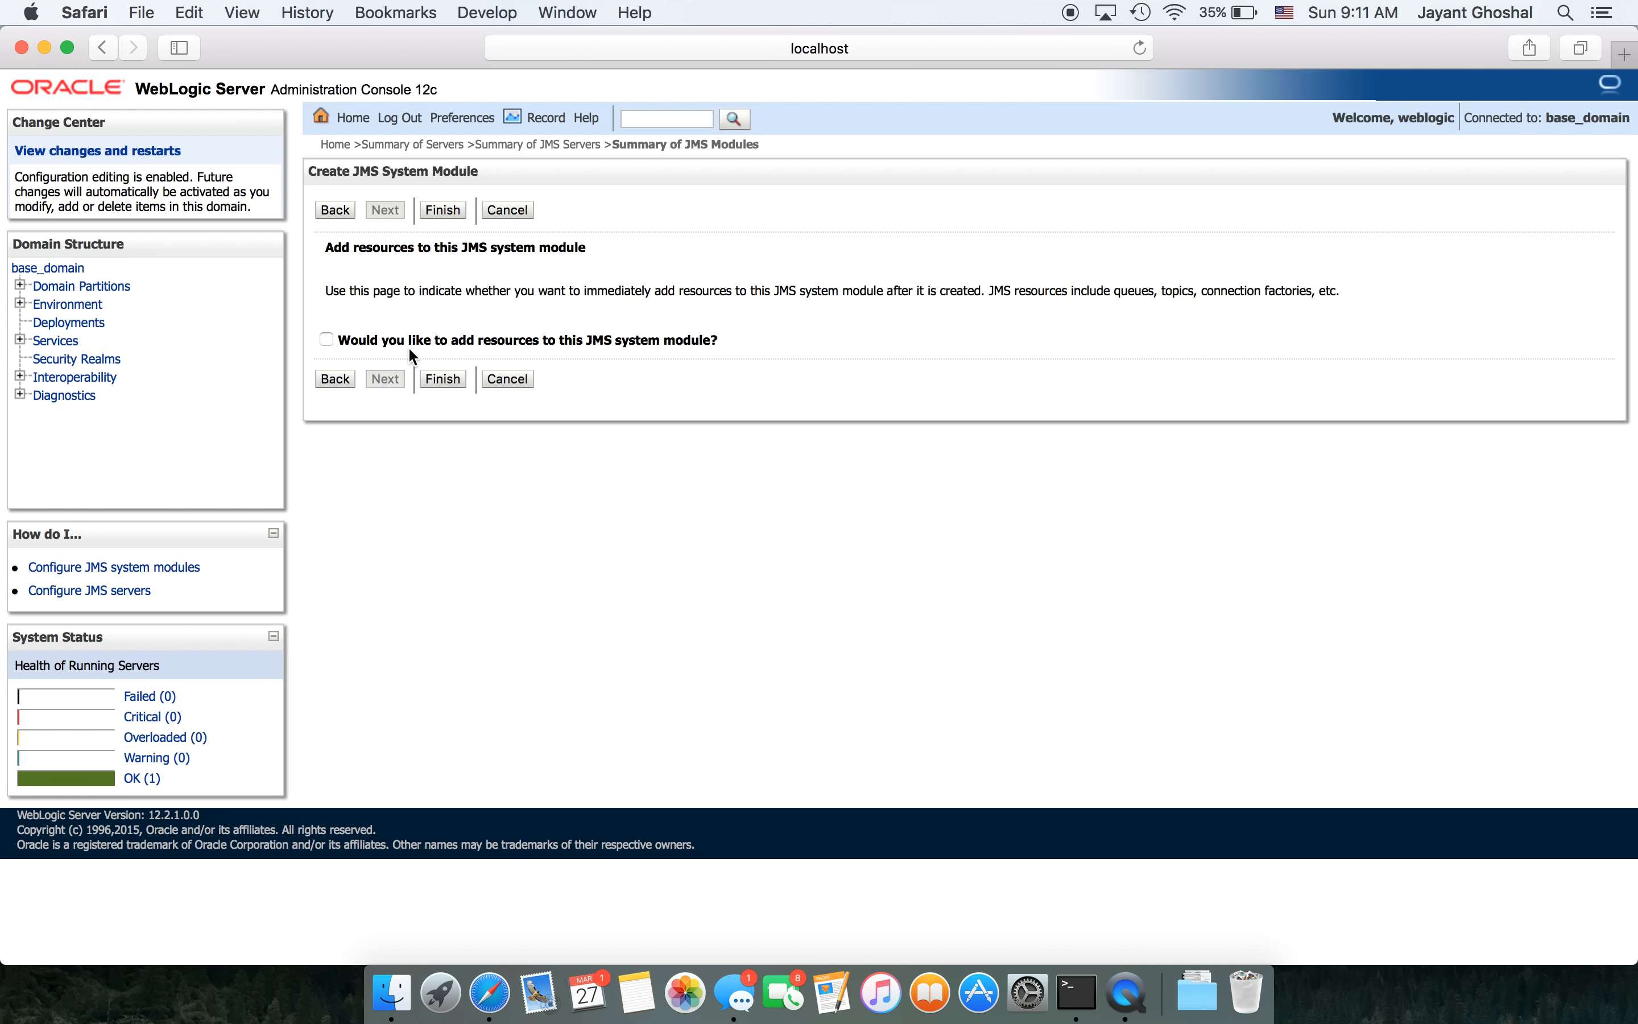
click(326, 340)
- Finish the GhoshalSystemModule-0 module and start a new Connection Factory resource in it
click(439, 380)
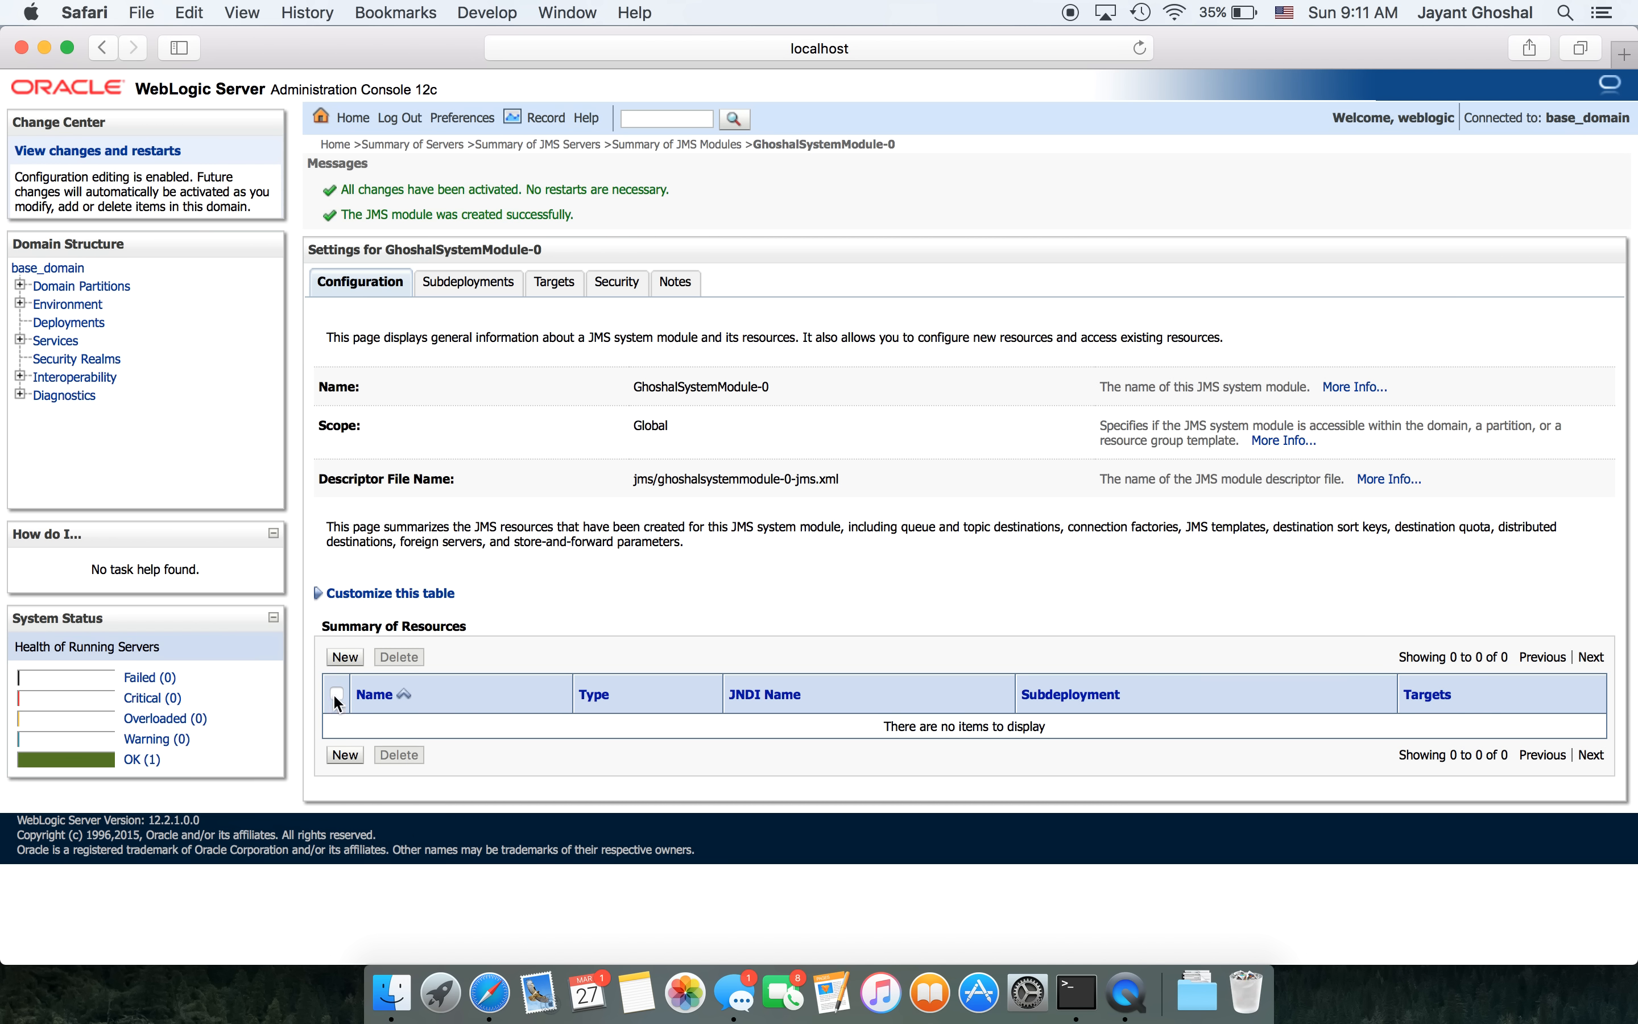
click(343, 660)
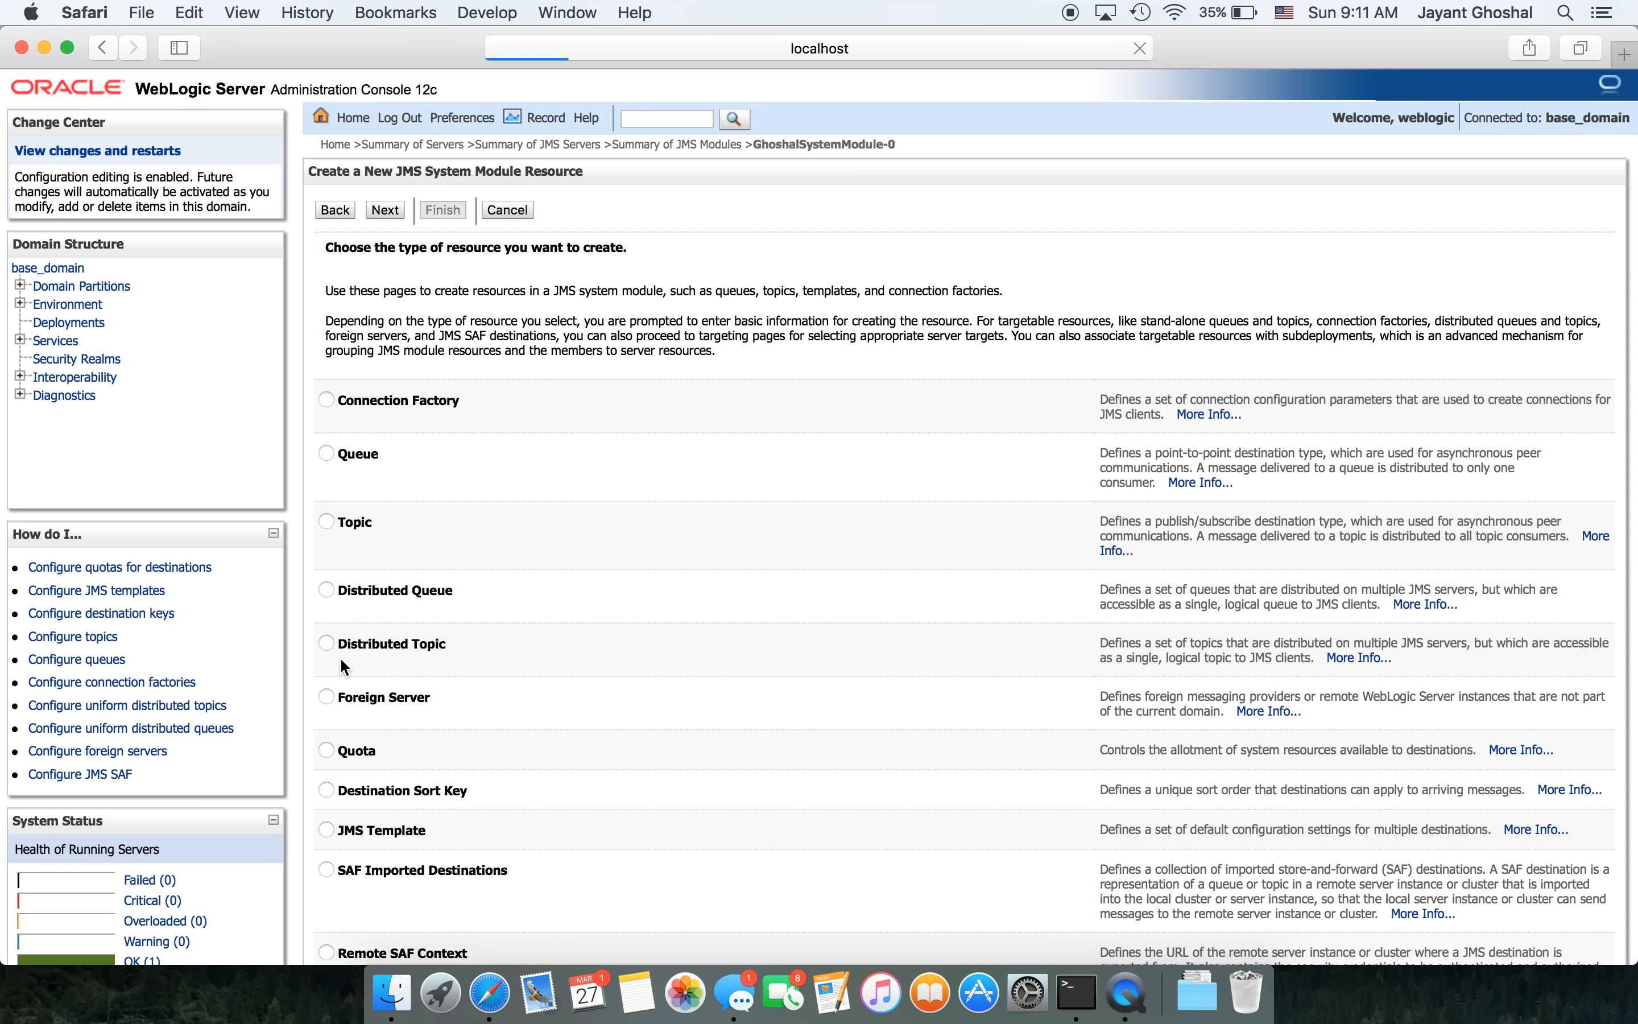
click(325, 401)
- Set both the connection factory's JNDI name and Name to /com/ghoshal/weblogic/base/cf
click(385, 206)
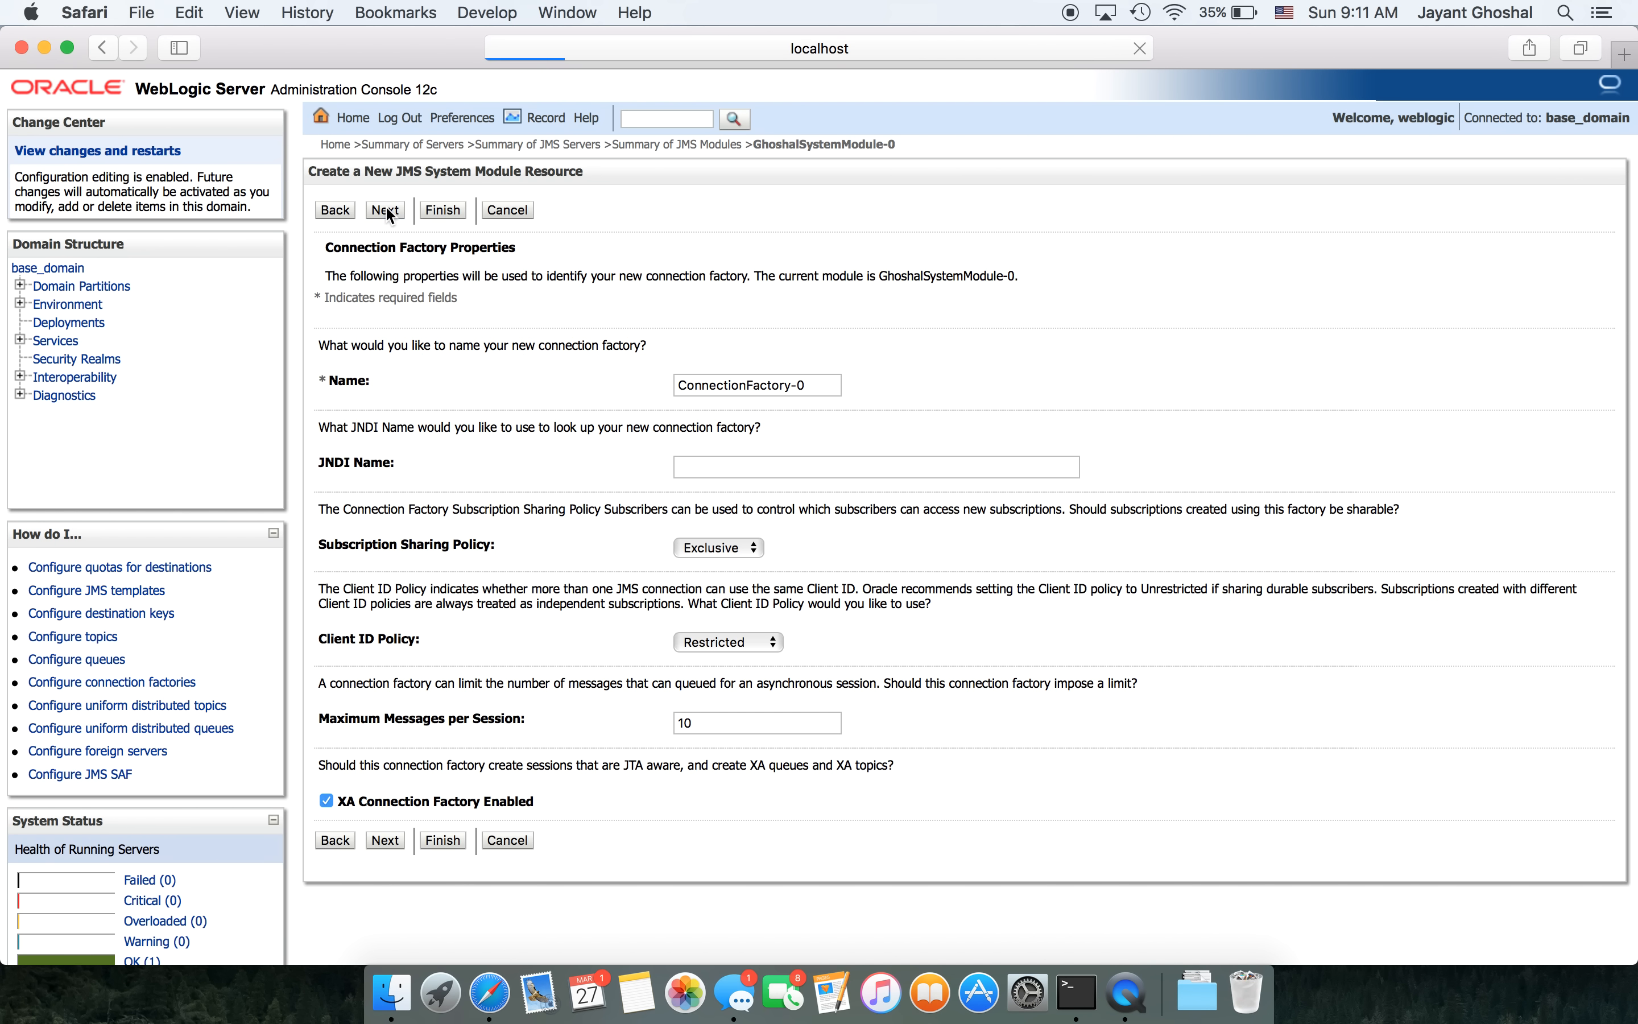
click(745, 462)
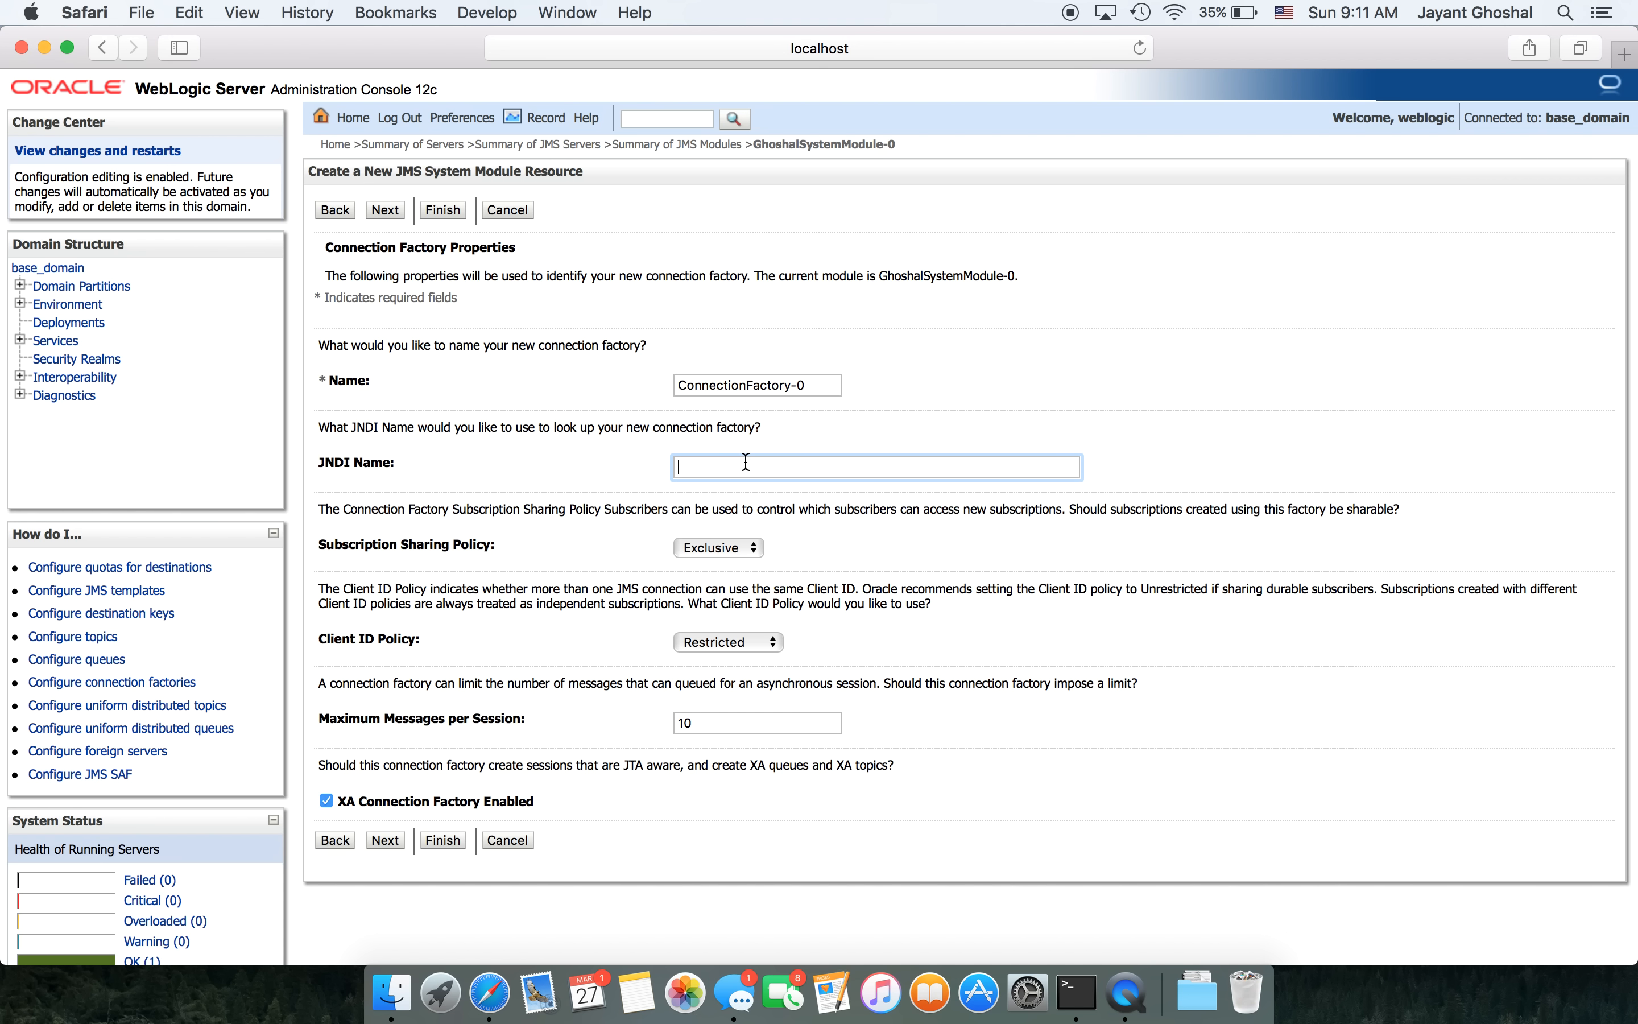
text(/com/ghoshal/)
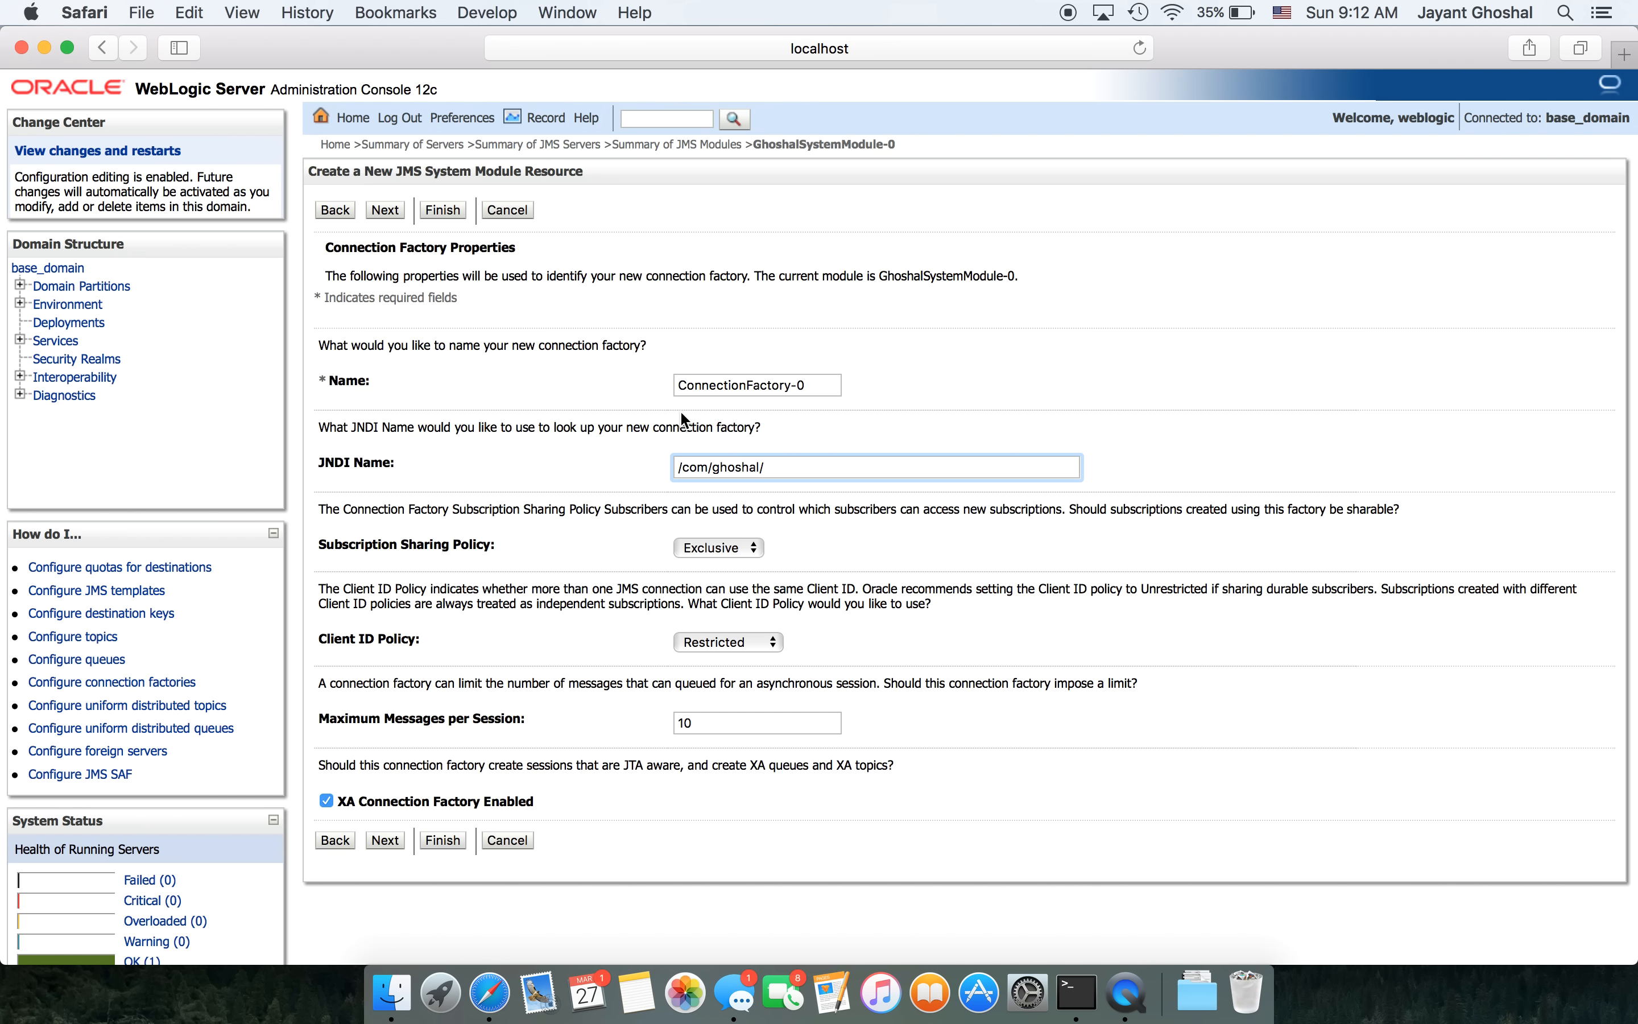
text(weblogic/base/cf)
key(shift+Left)
key(shift+Left)
key(shift+Left)
key(shift+Left)
key(shift+Left)
key(shift+Left)
key(shift+Left)
key(shift+Left)
key(shift+Left)
key(shift+Left)
key(shift+Left)
key(shift+Left)
key(shift+Left)
key(shift+Left)
key(shift+Left)
key(shift+Left)
key(shift+Left)
key(shift+Left)
key(shift+Left)
key(shift+Left)
key(shift+Left)
key(shift+Left)
key(shift+Left)
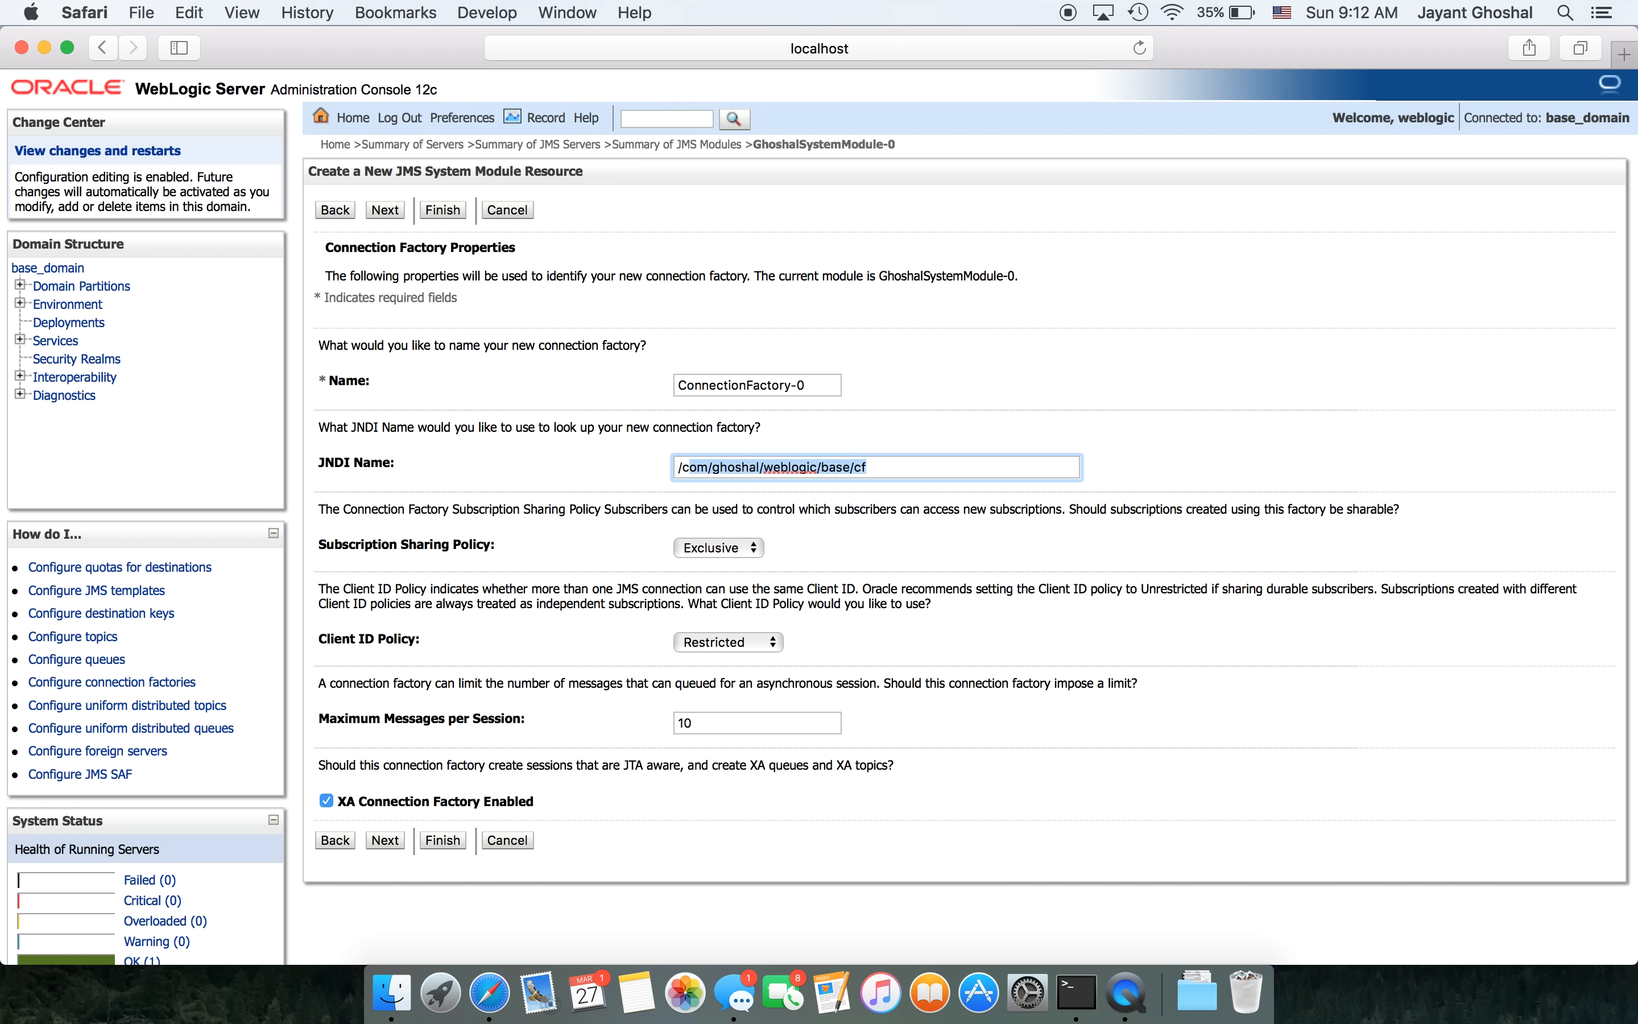
key(shift+Left)
key(super+c)
click(810, 377)
triple_click(810, 376)
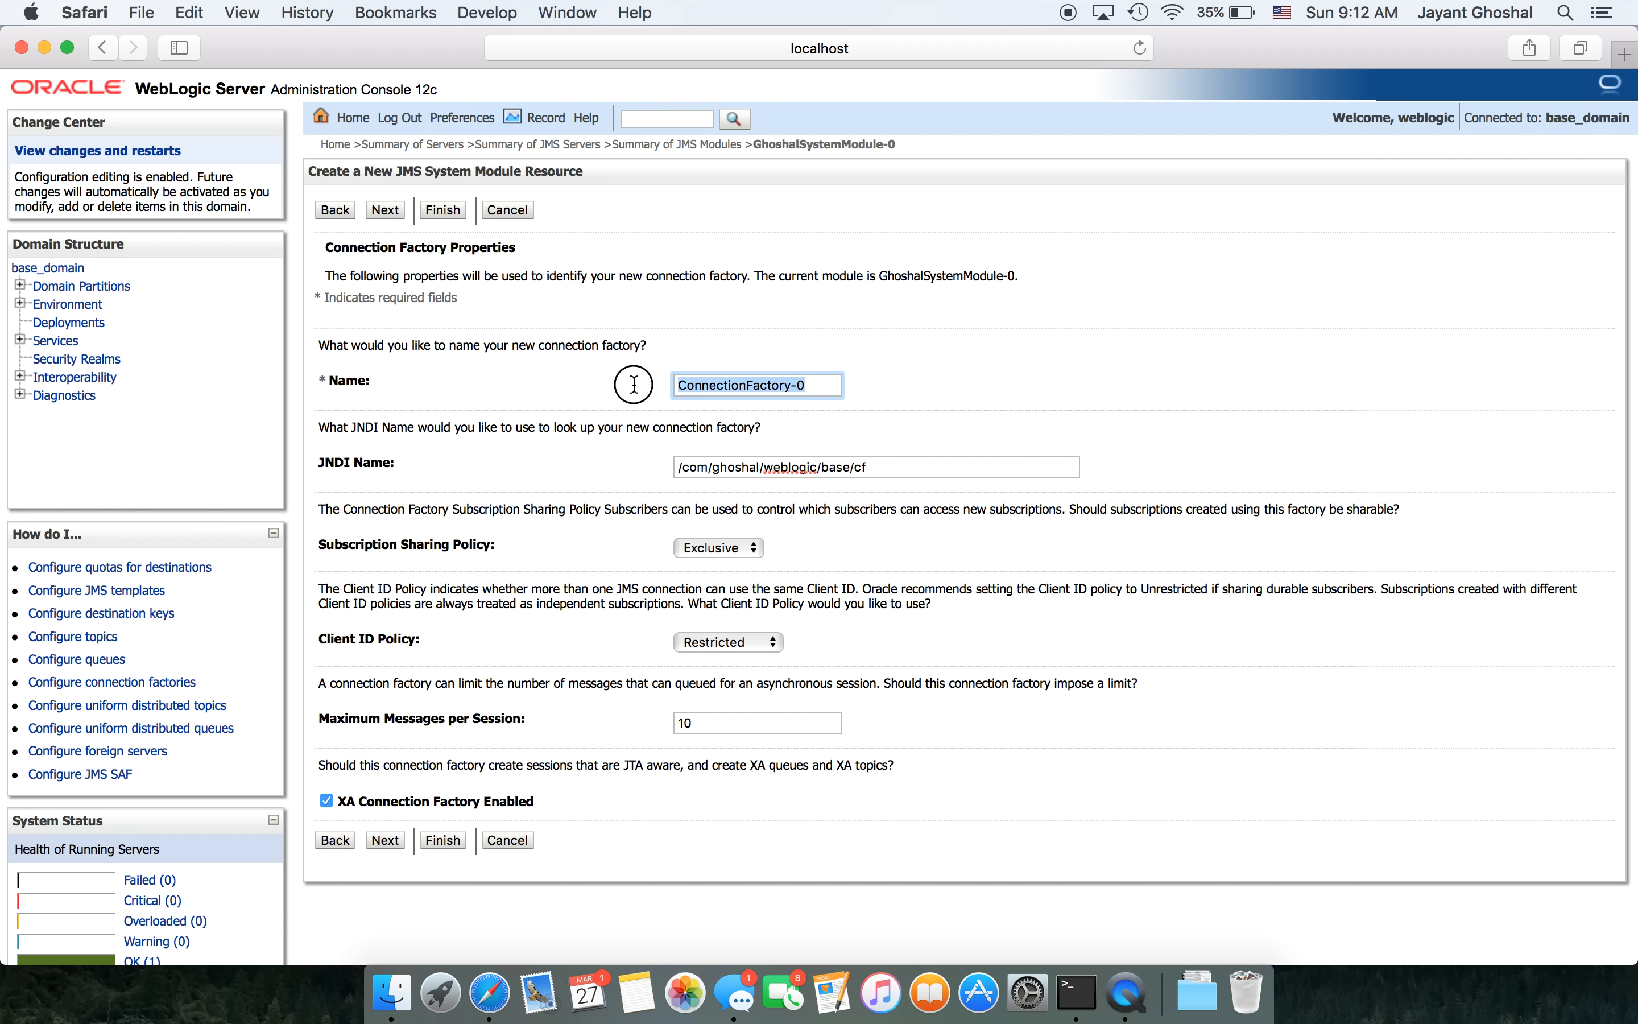
key(super+v)
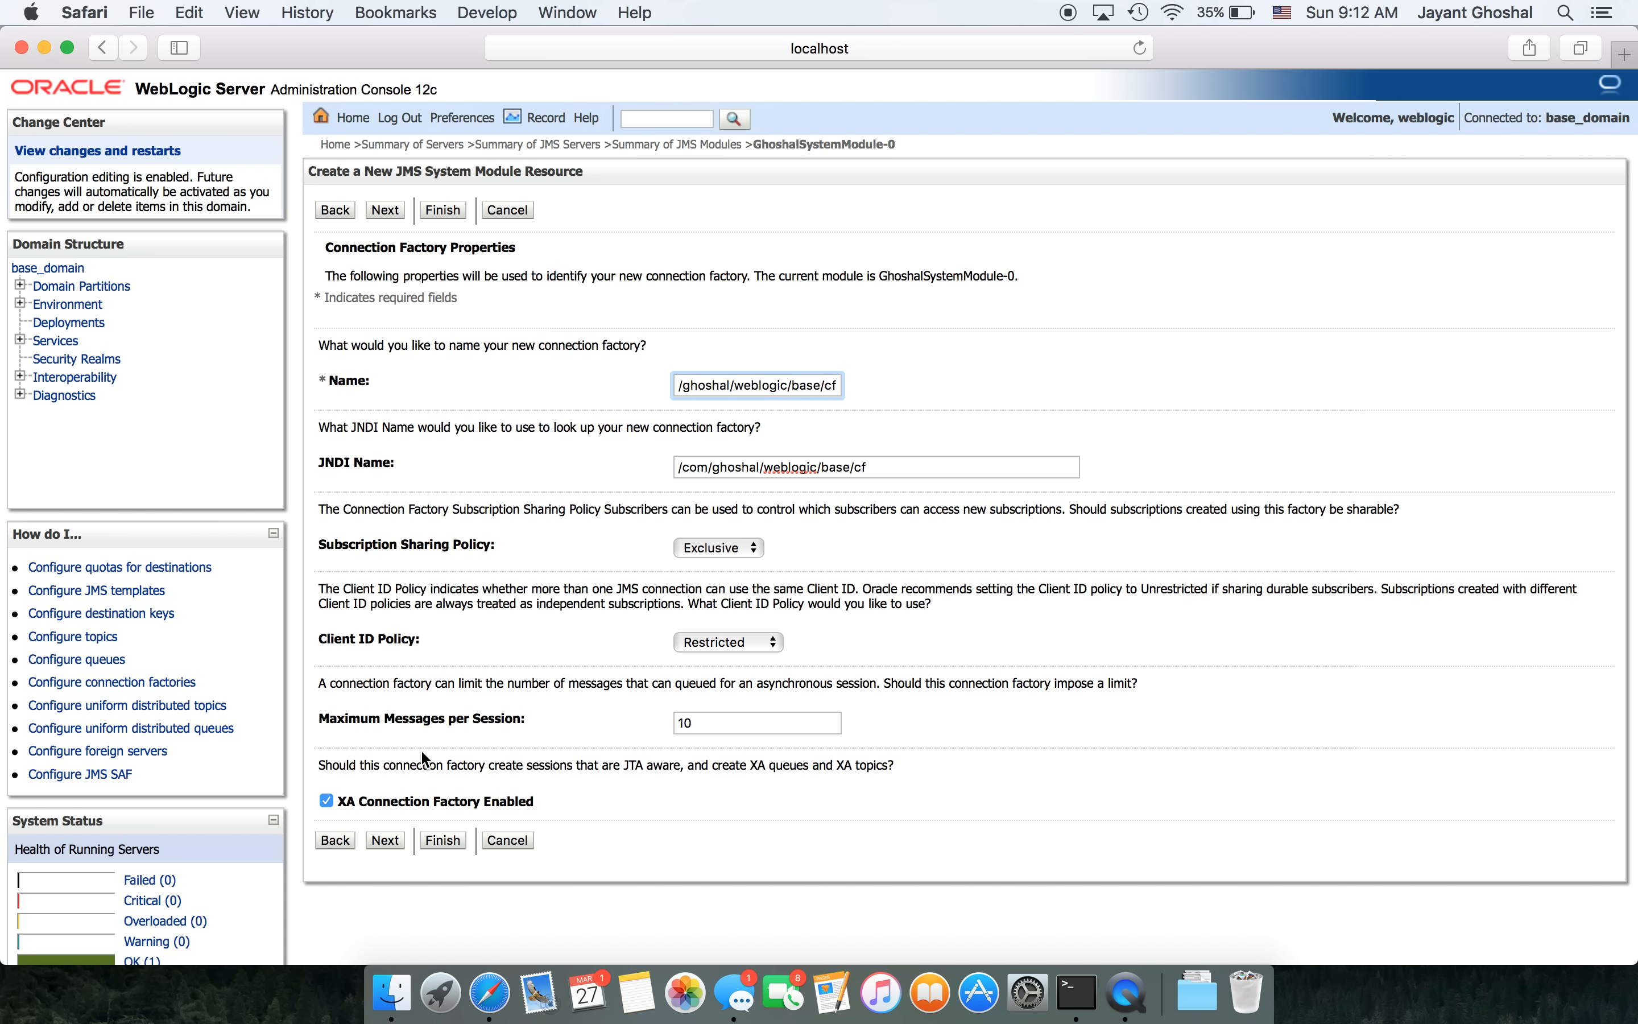
click(386, 839)
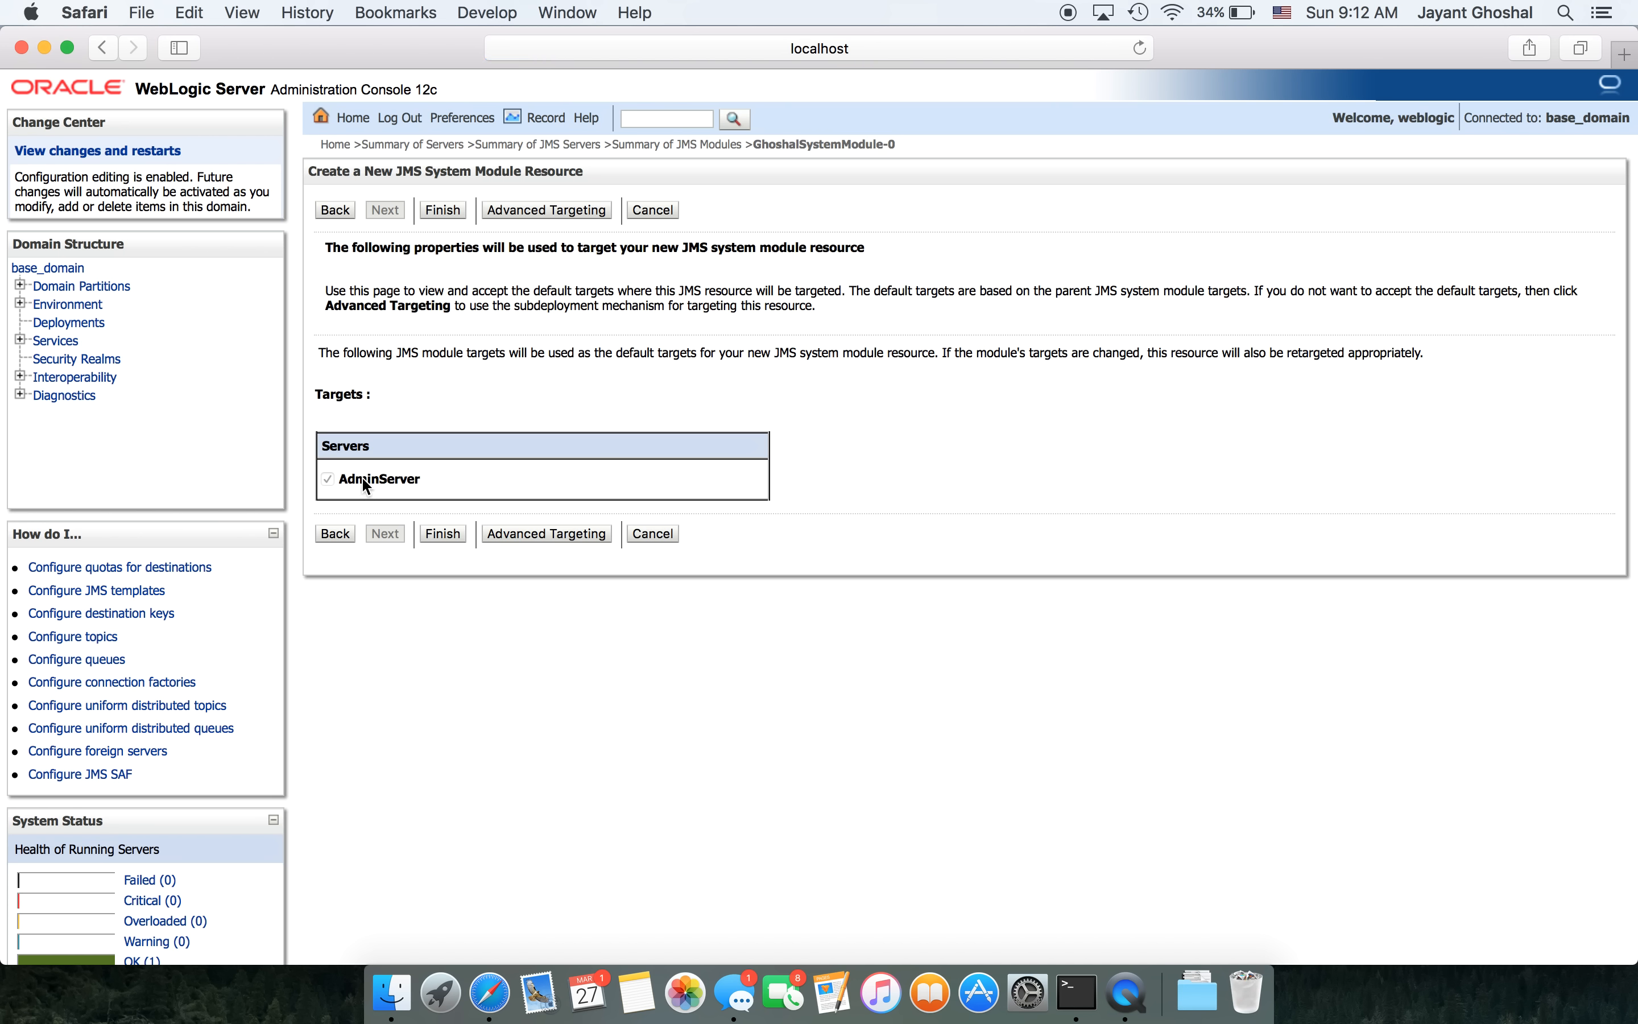
- Create the connection factory on AdminServer and start a new Distributed Queue resource
click(440, 534)
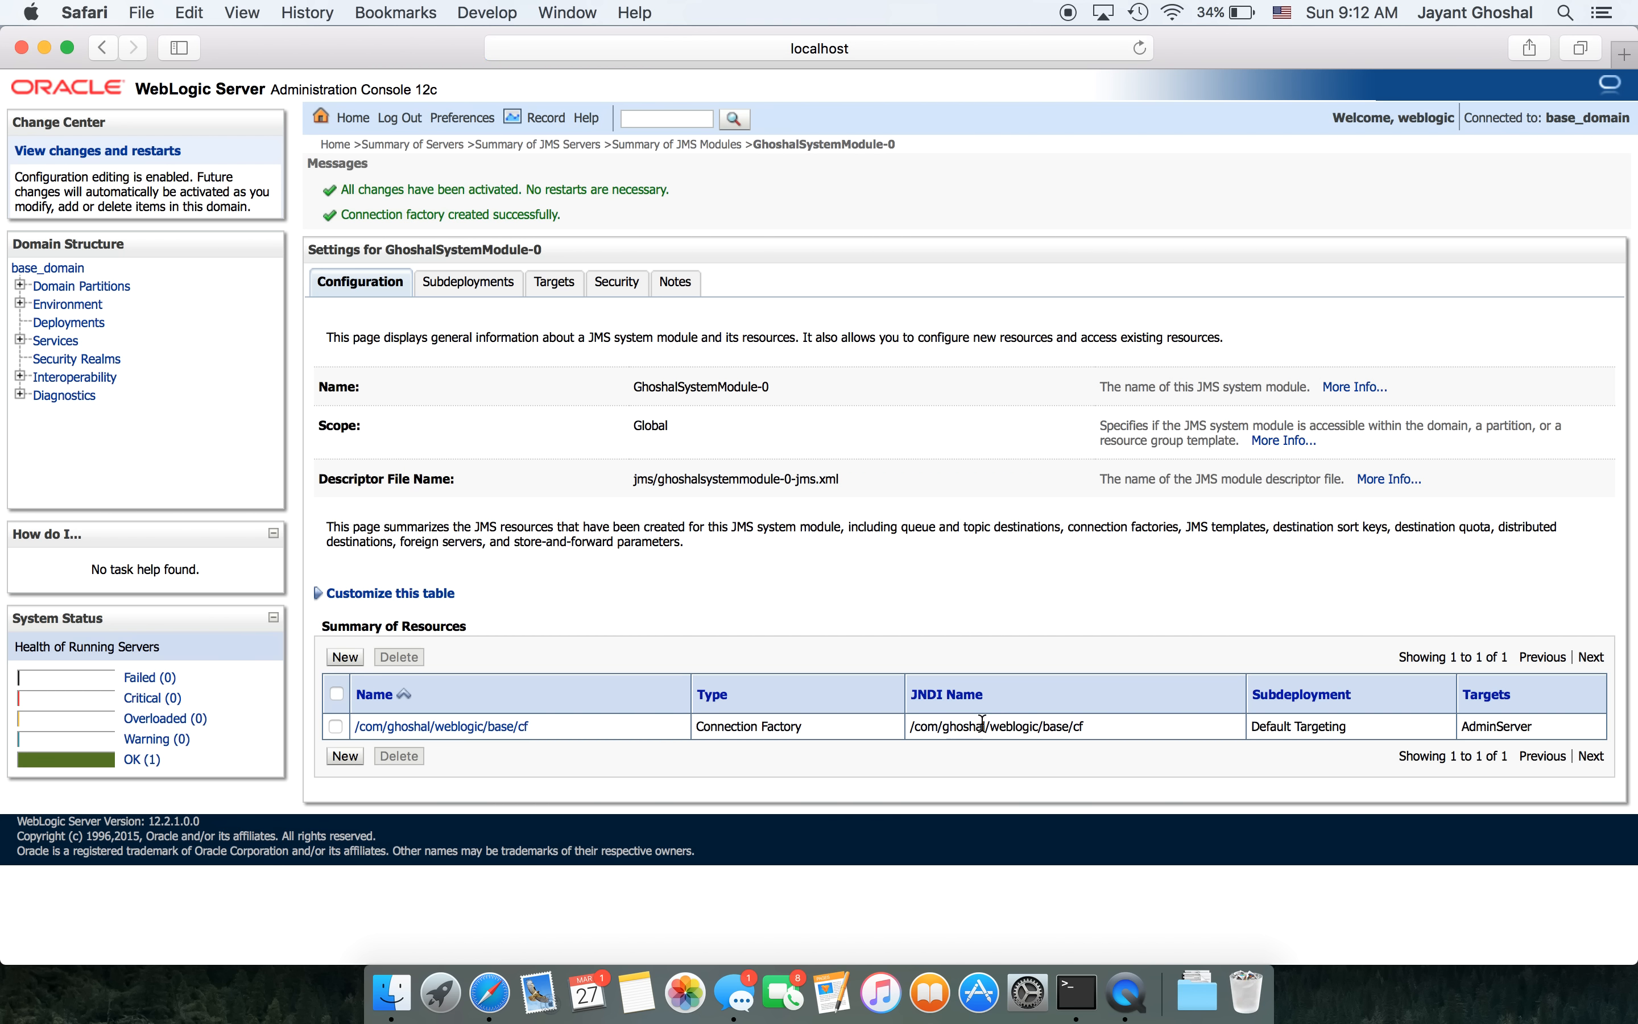
click(342, 654)
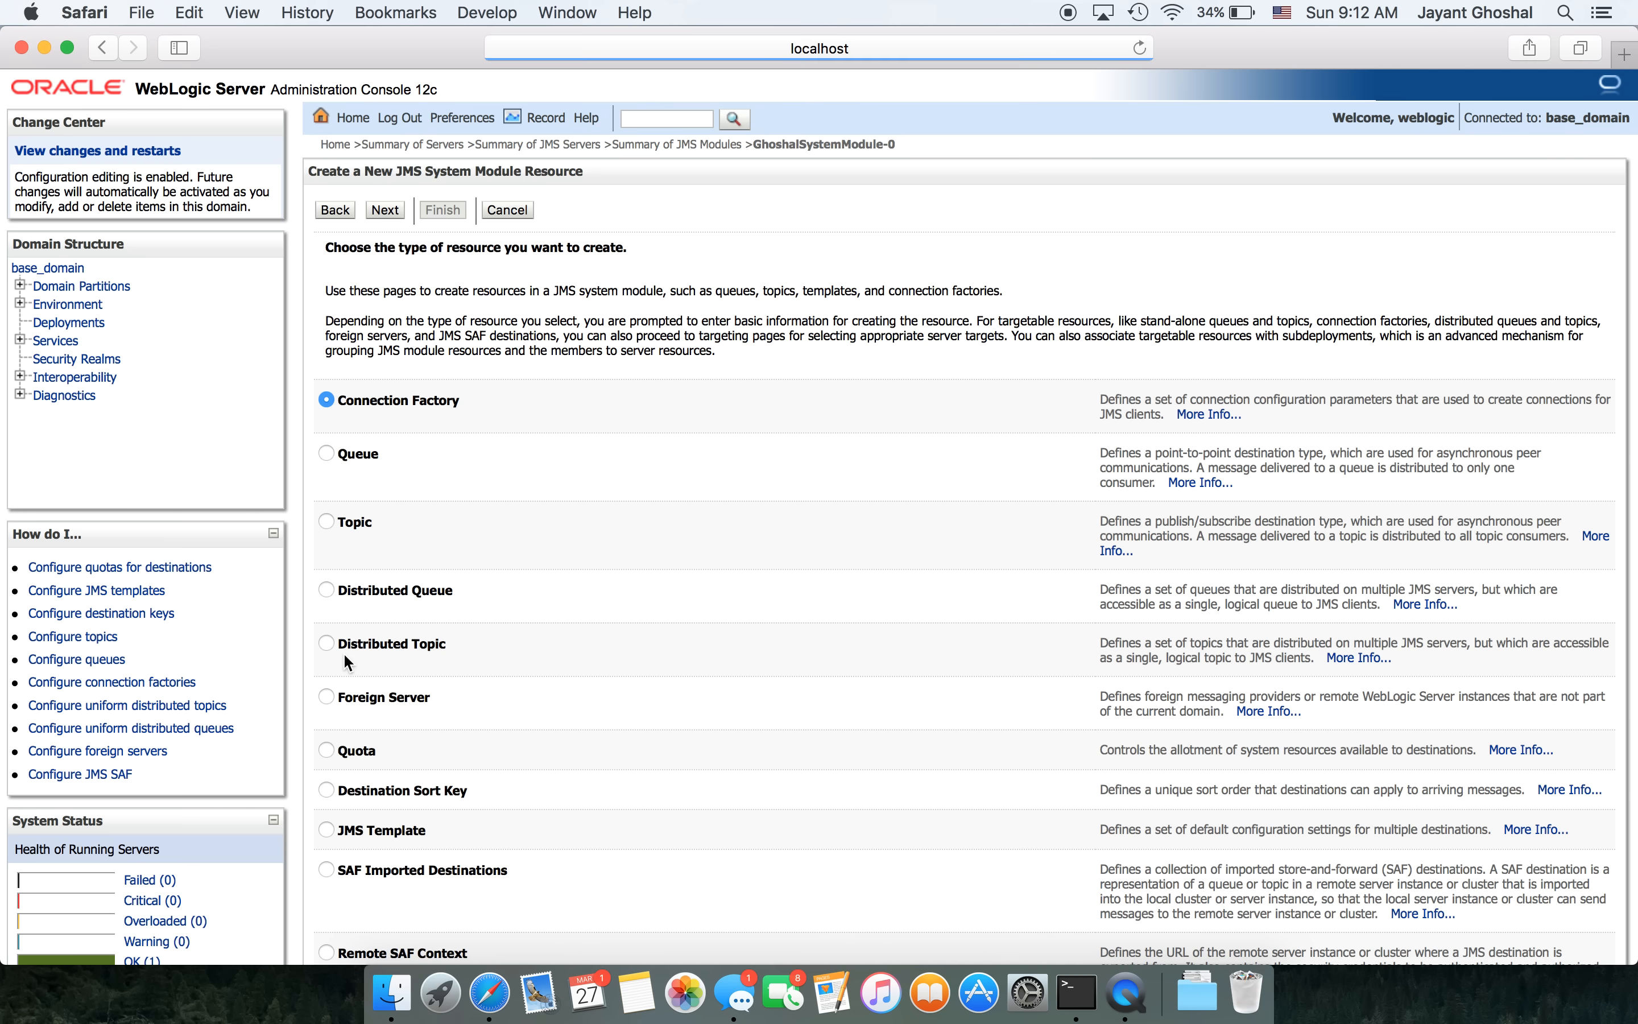
click(323, 587)
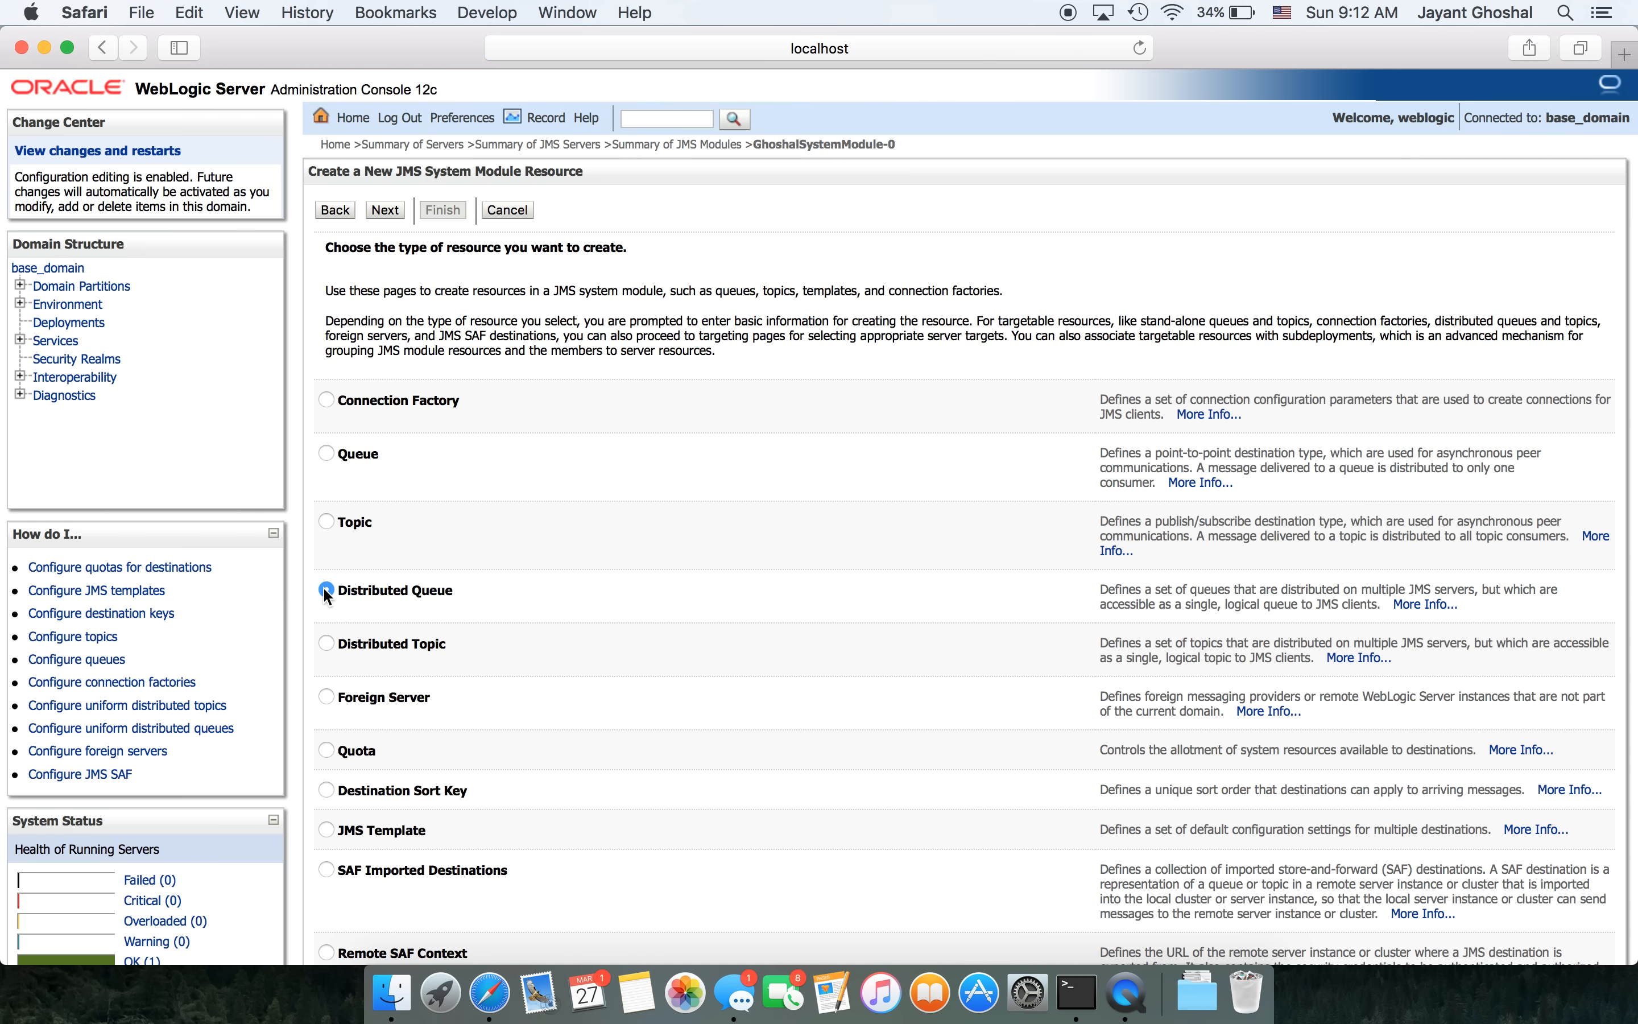
- Create the uniform distributed queue with Name and JNDI name /com/ghoshal/weblogic/base/dq on AdminServer
click(384, 209)
click(645, 466)
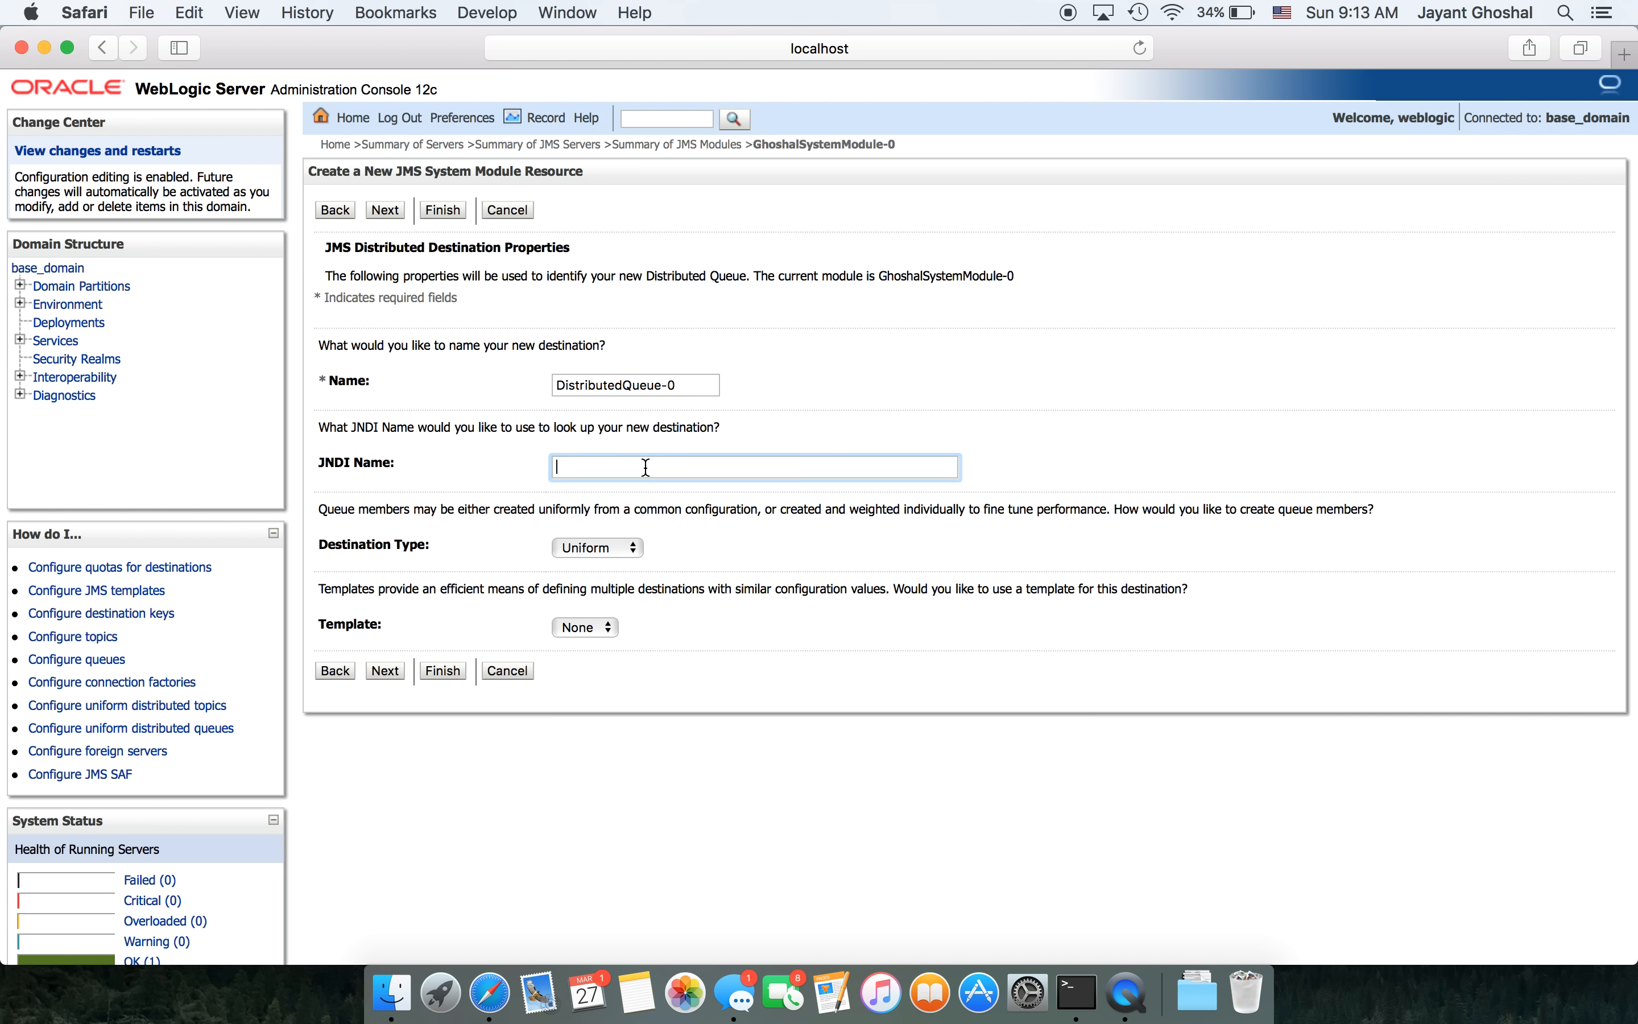
text(/com/ghoshal/weblogic/base/)
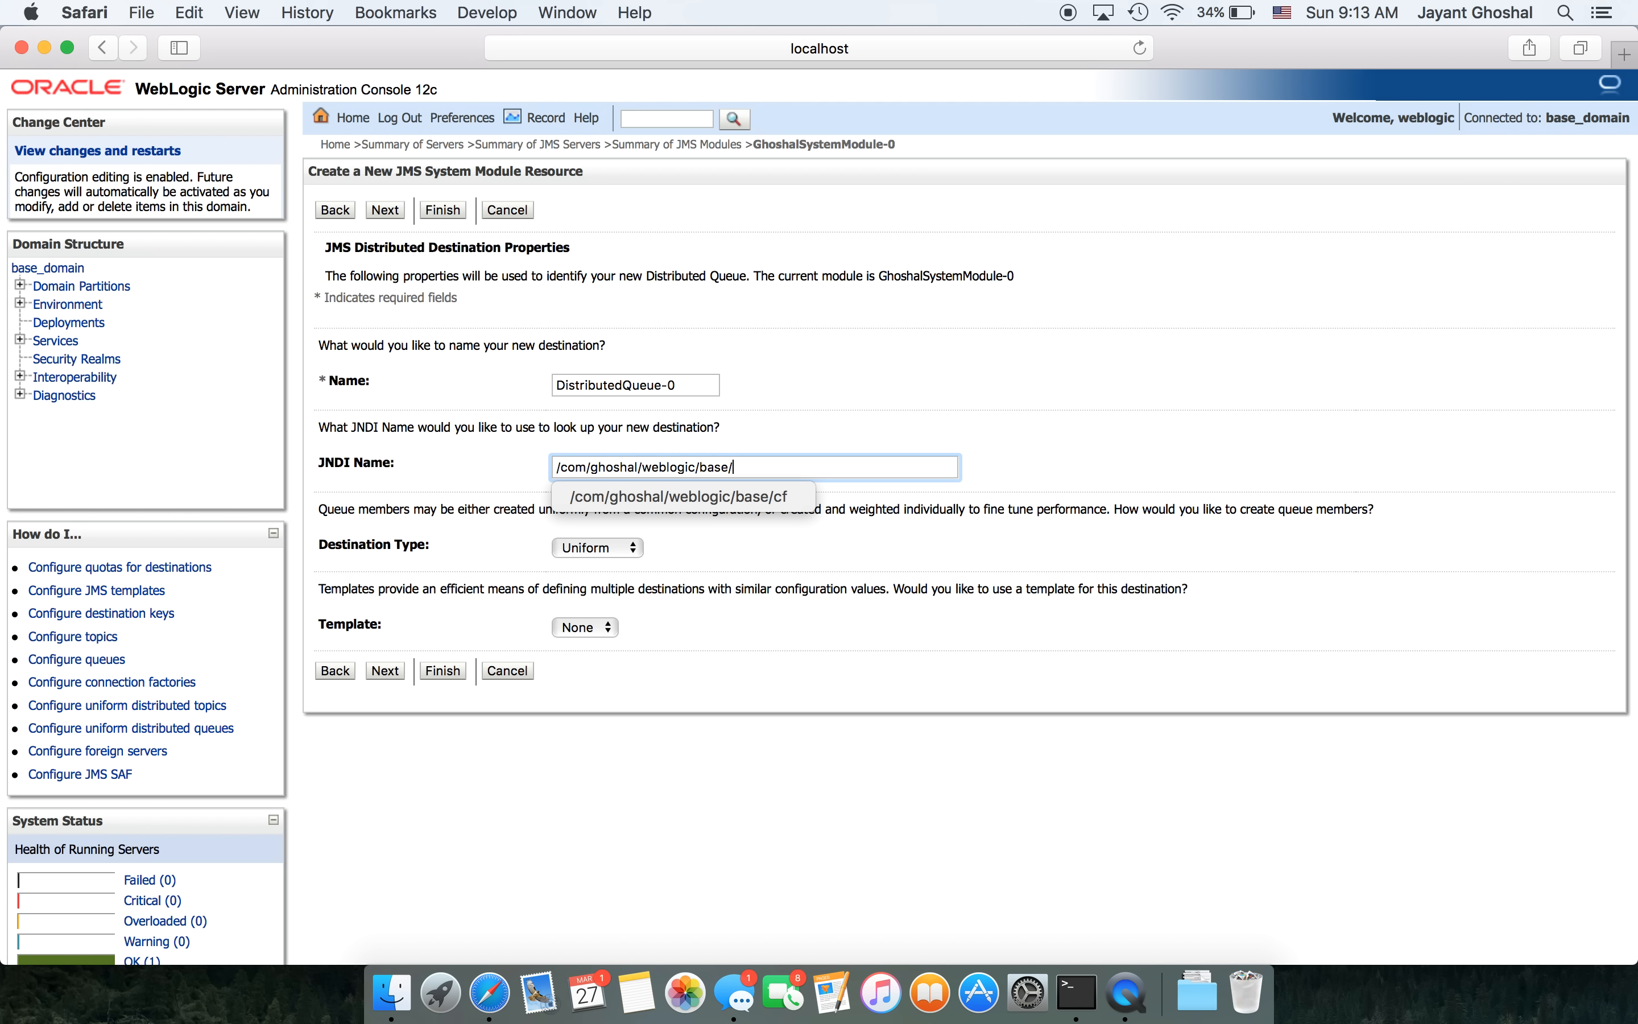
text(dq)
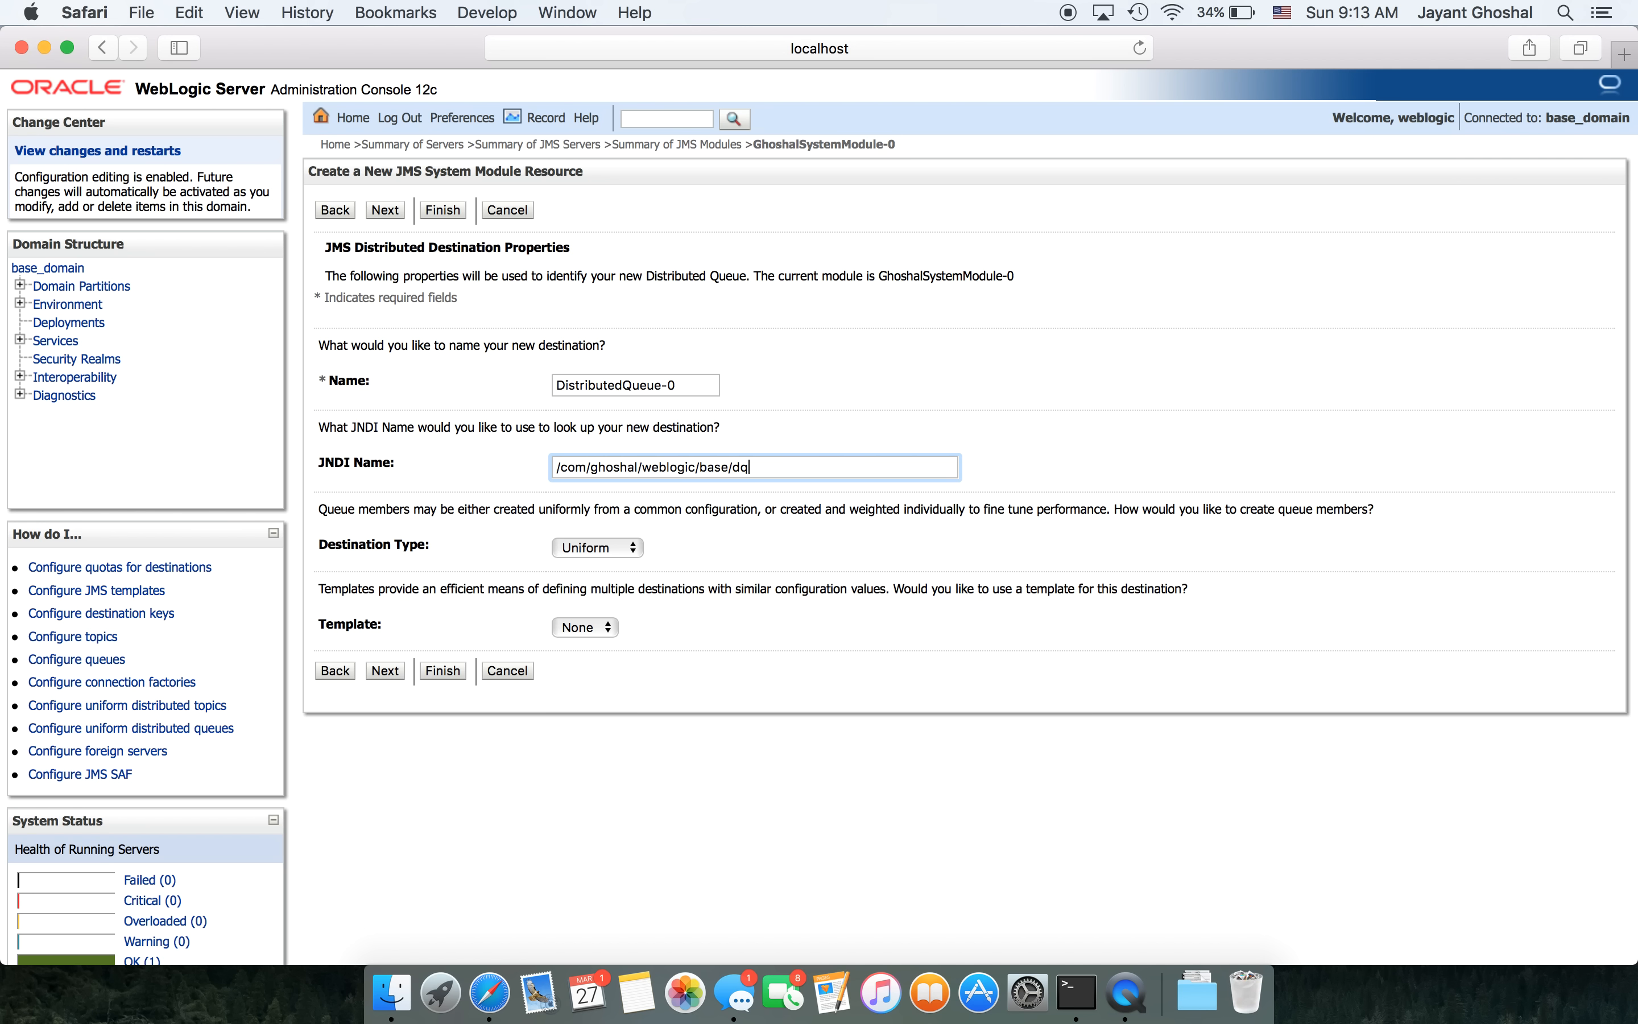
key(super+a)
key(super+c)
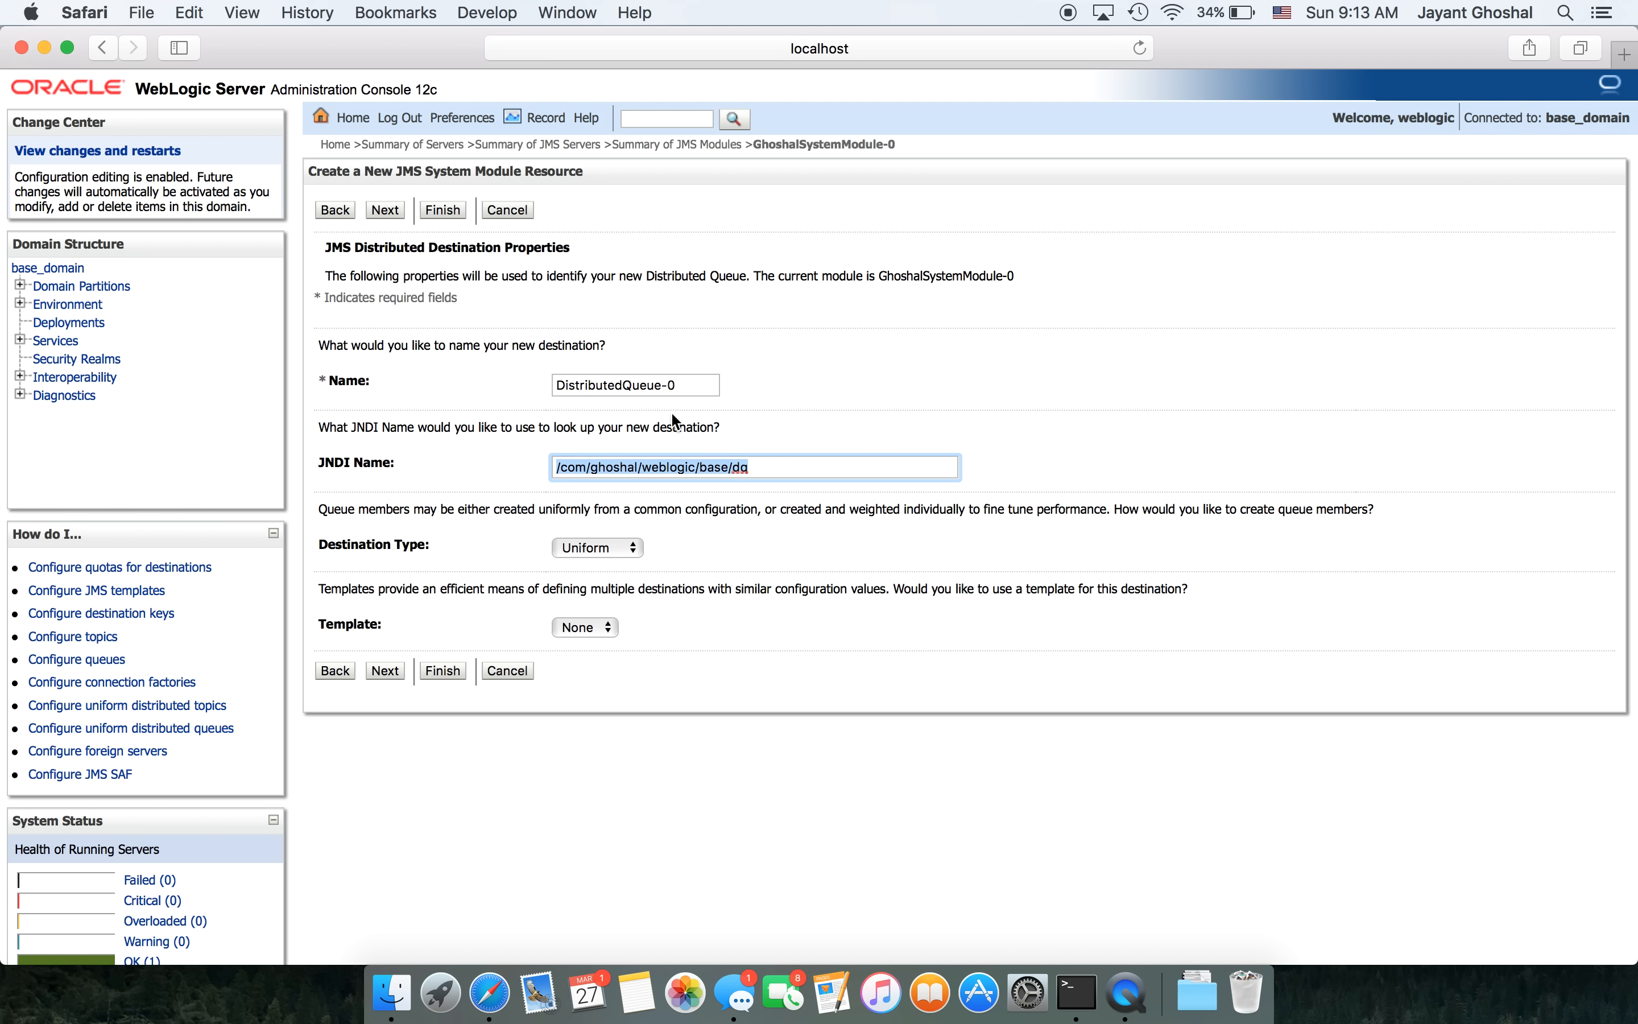
click(686, 386)
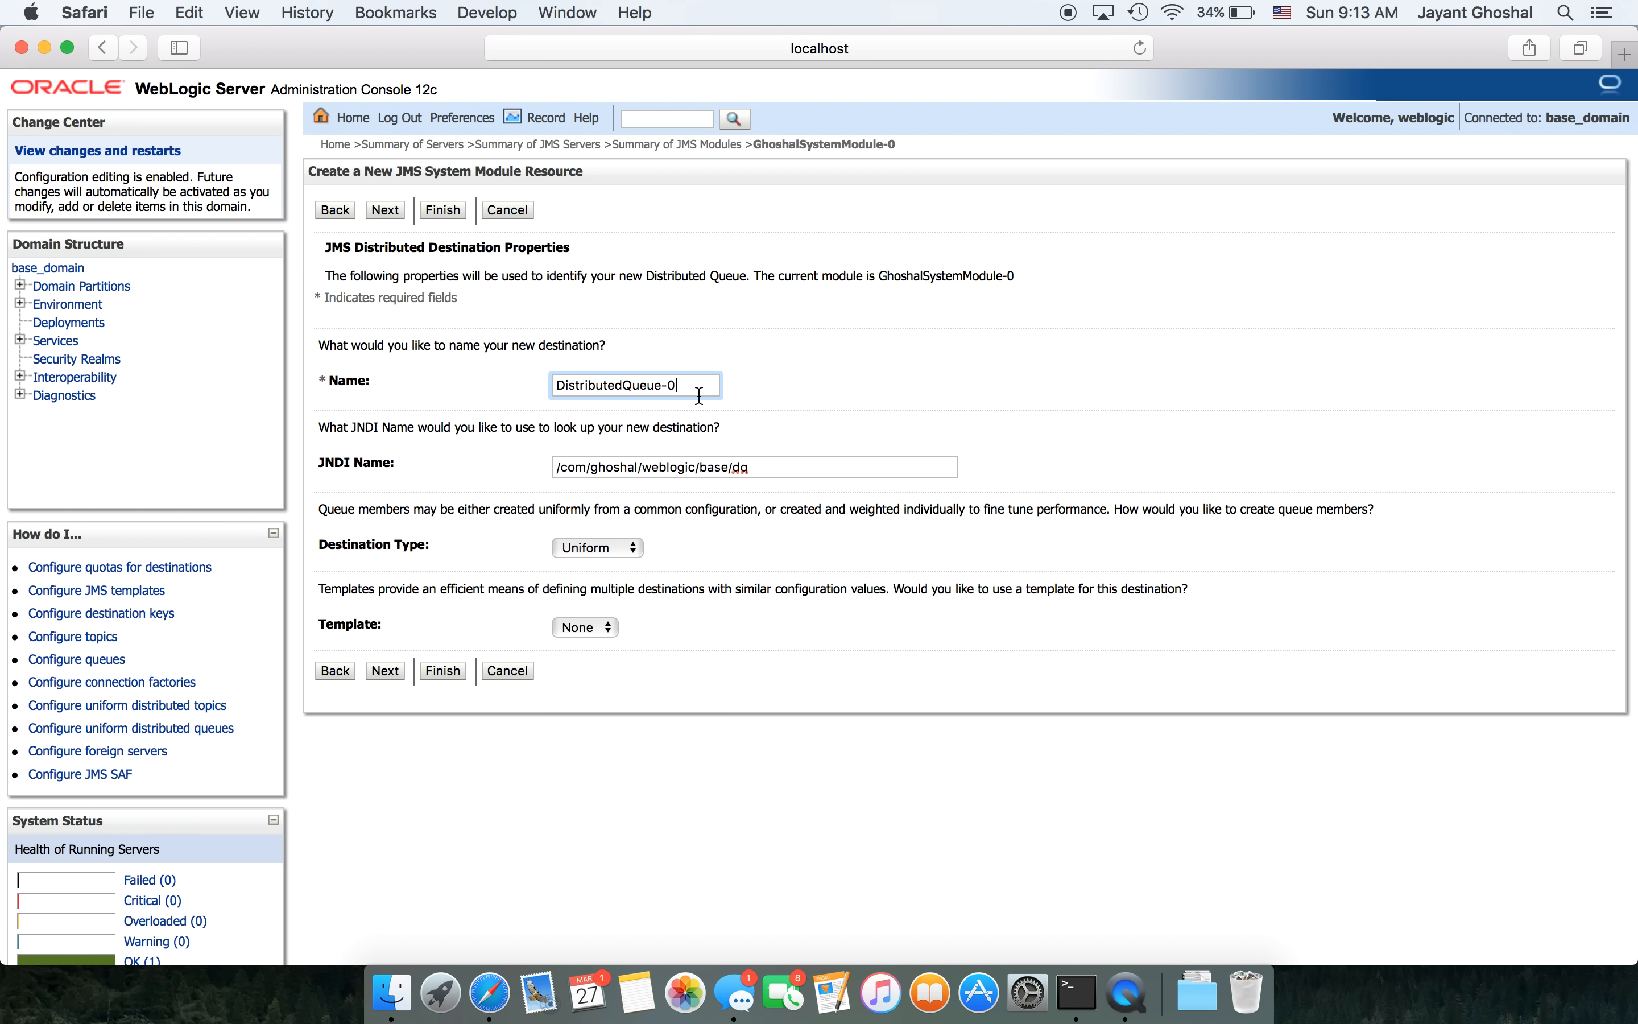
drag(694, 384, 504, 383)
key(super+v)
click(383, 670)
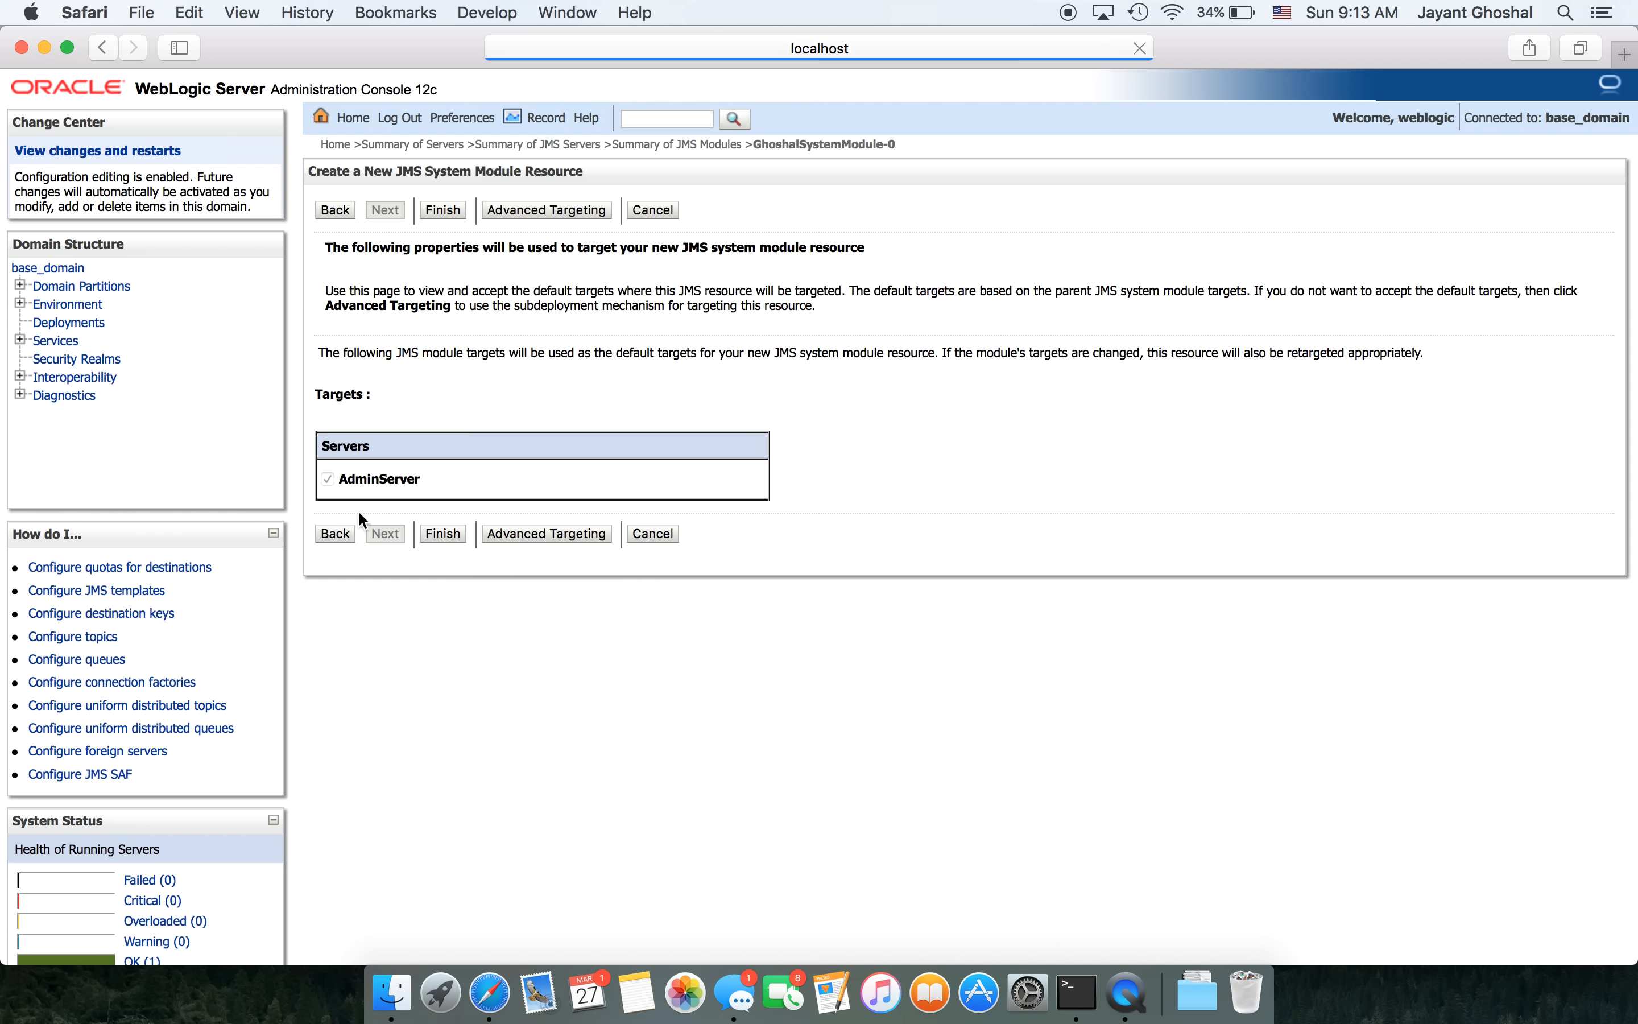
click(444, 534)
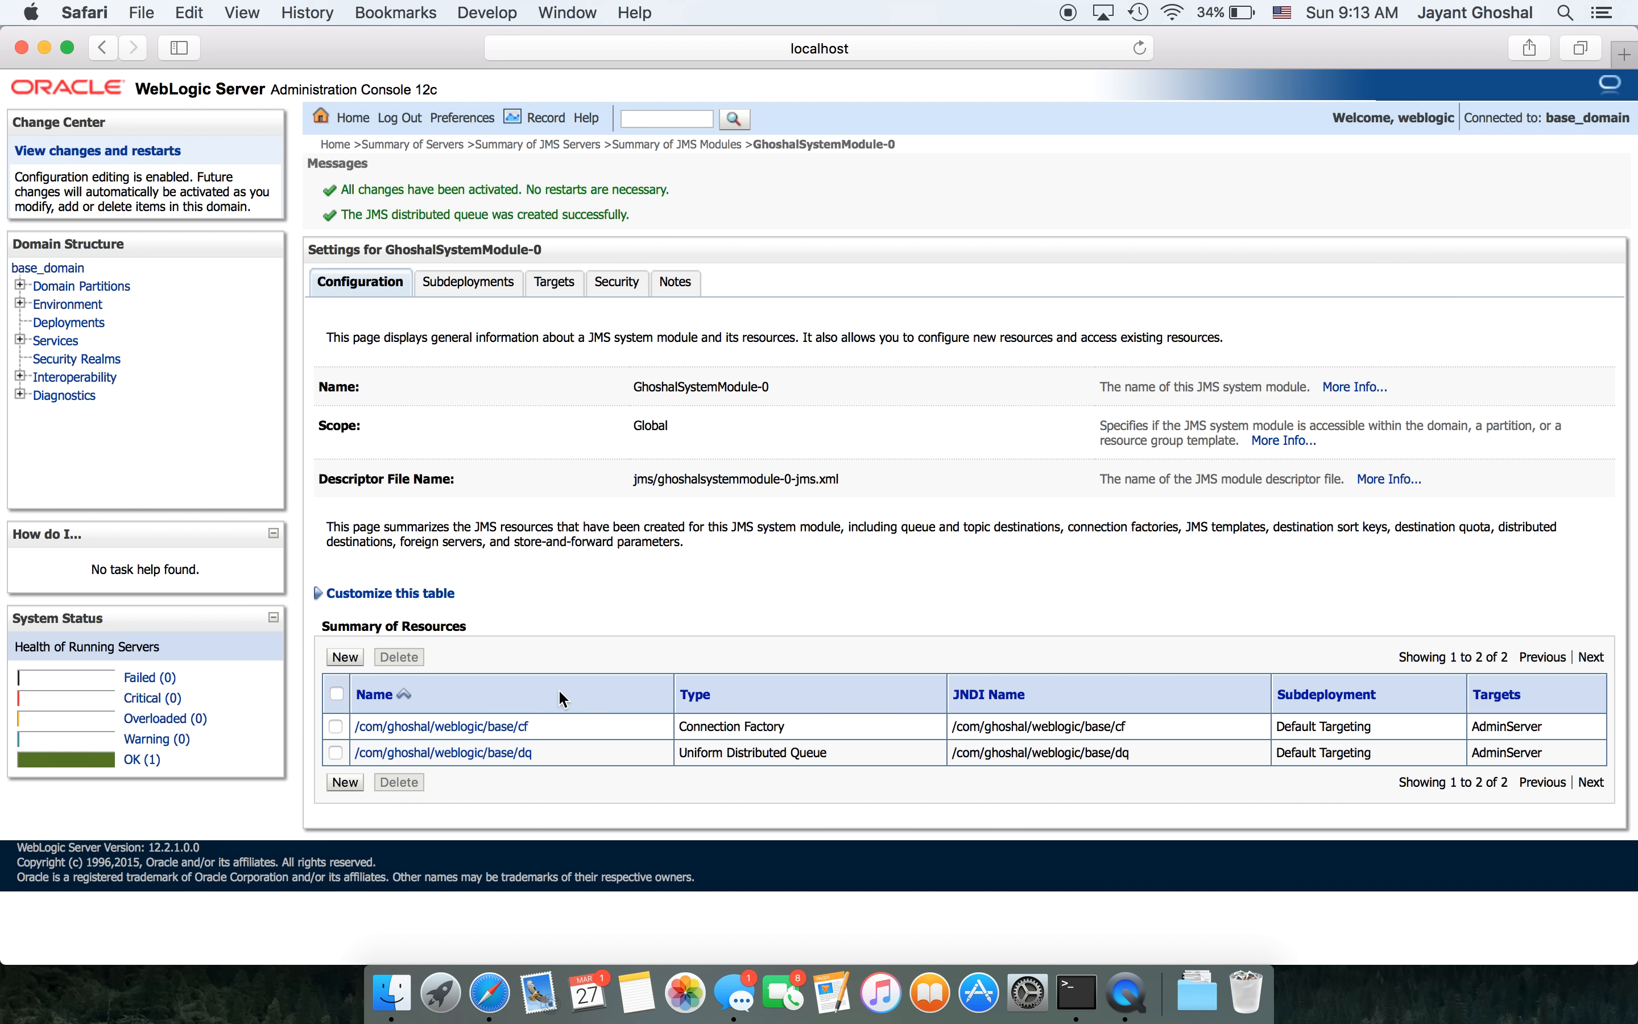
- Add a Distributed Topic resource with JNDI name /com/ghoshal/weblogic/base/dt
click(345, 657)
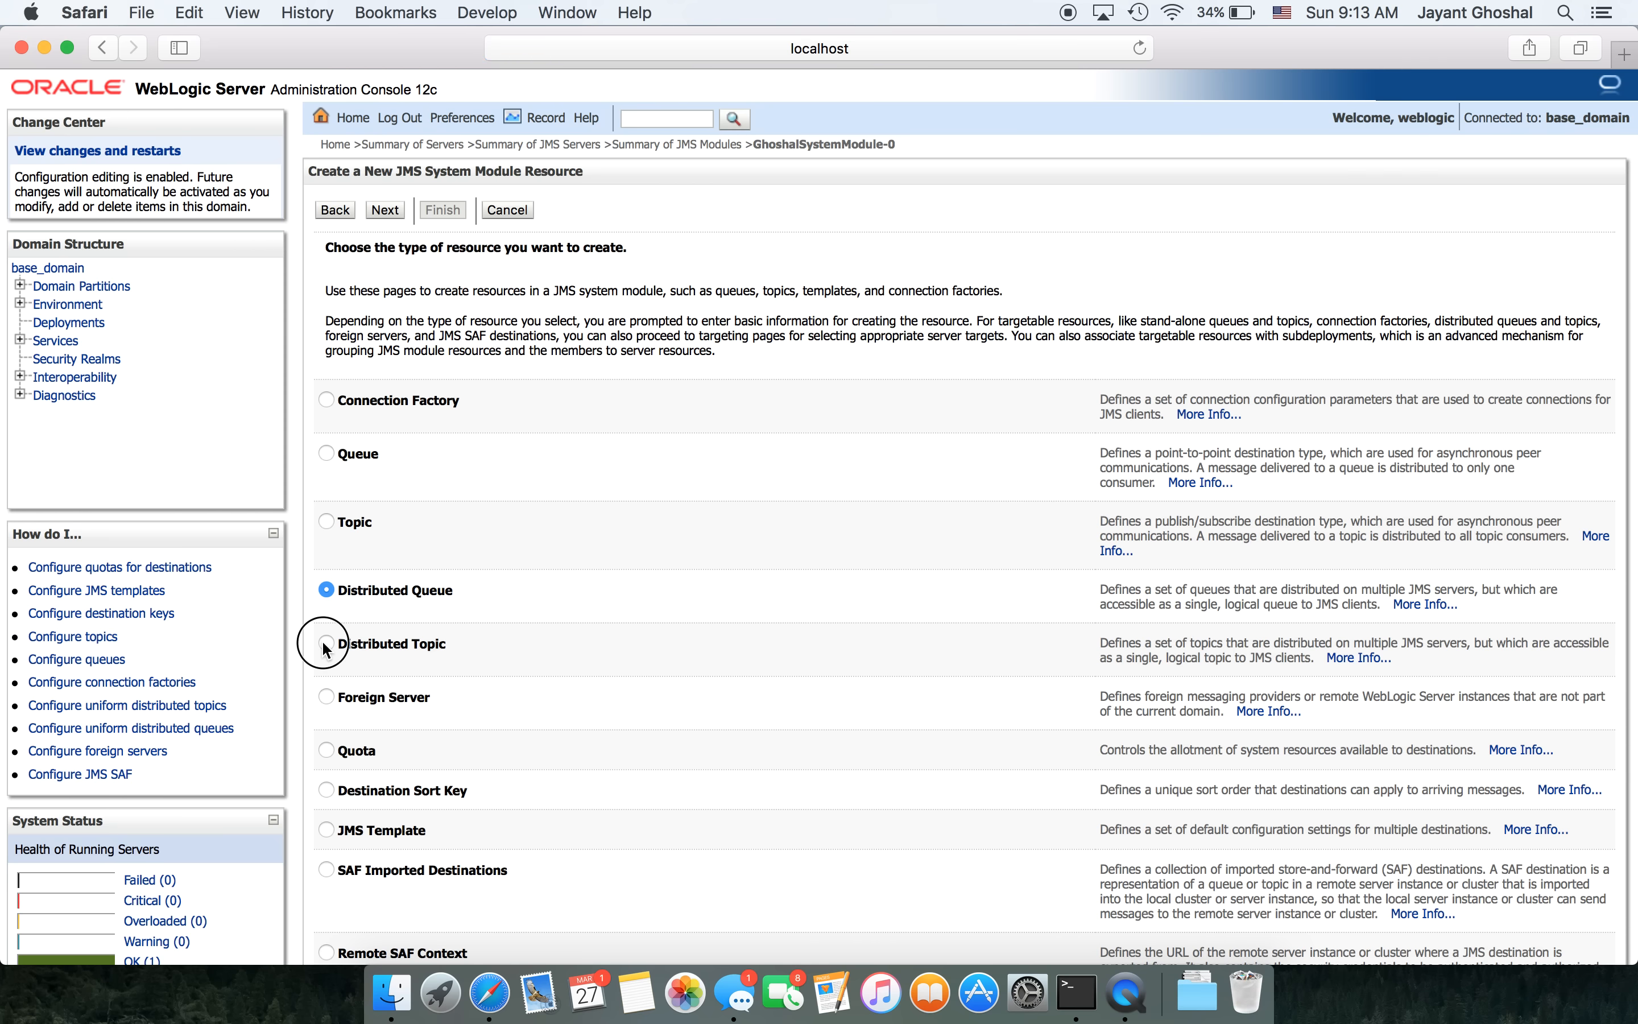
click(325, 643)
click(395, 210)
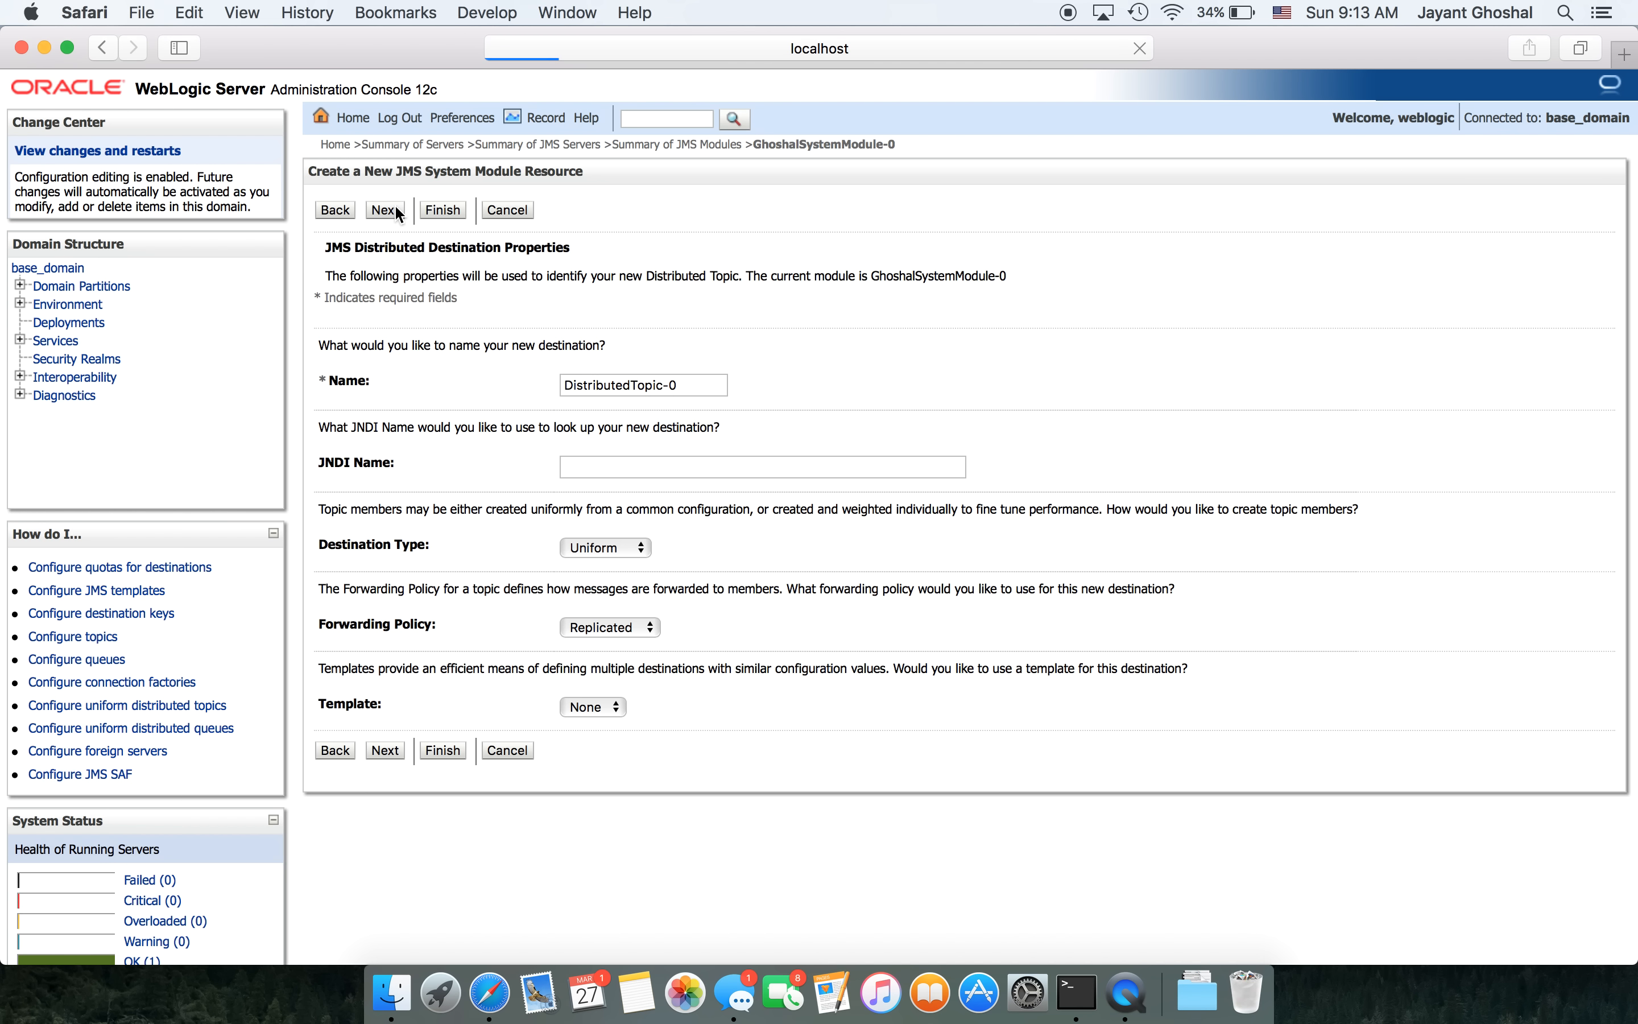
click(583, 463)
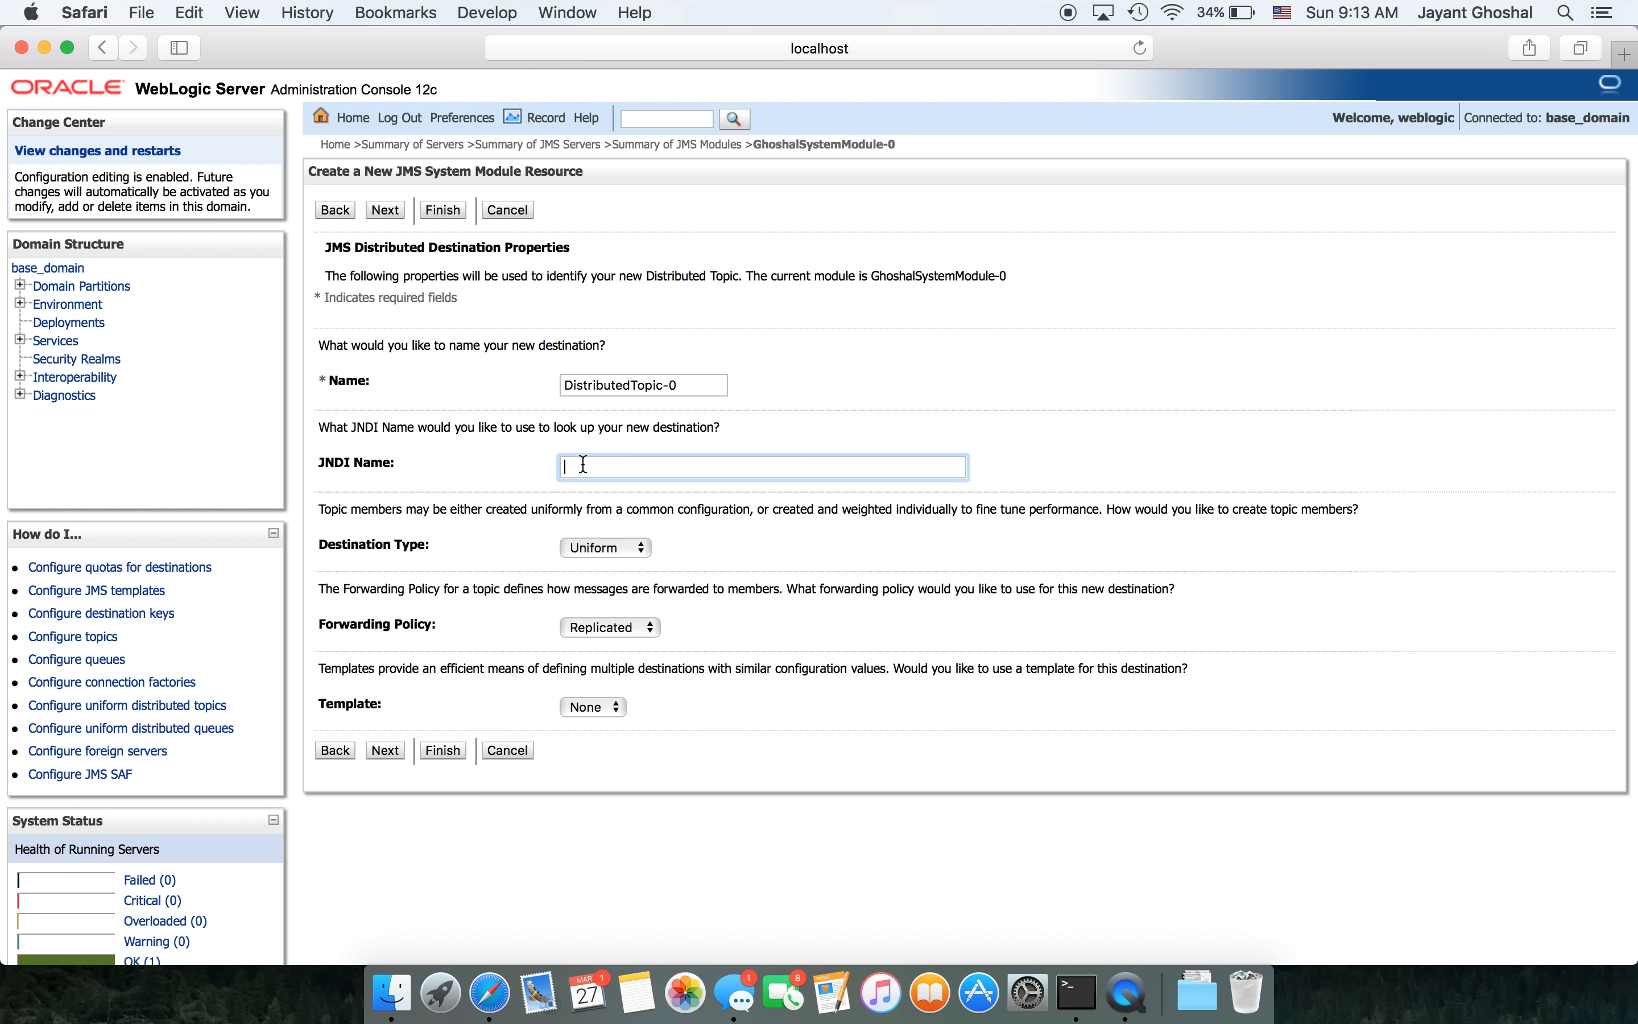
key(super+v)
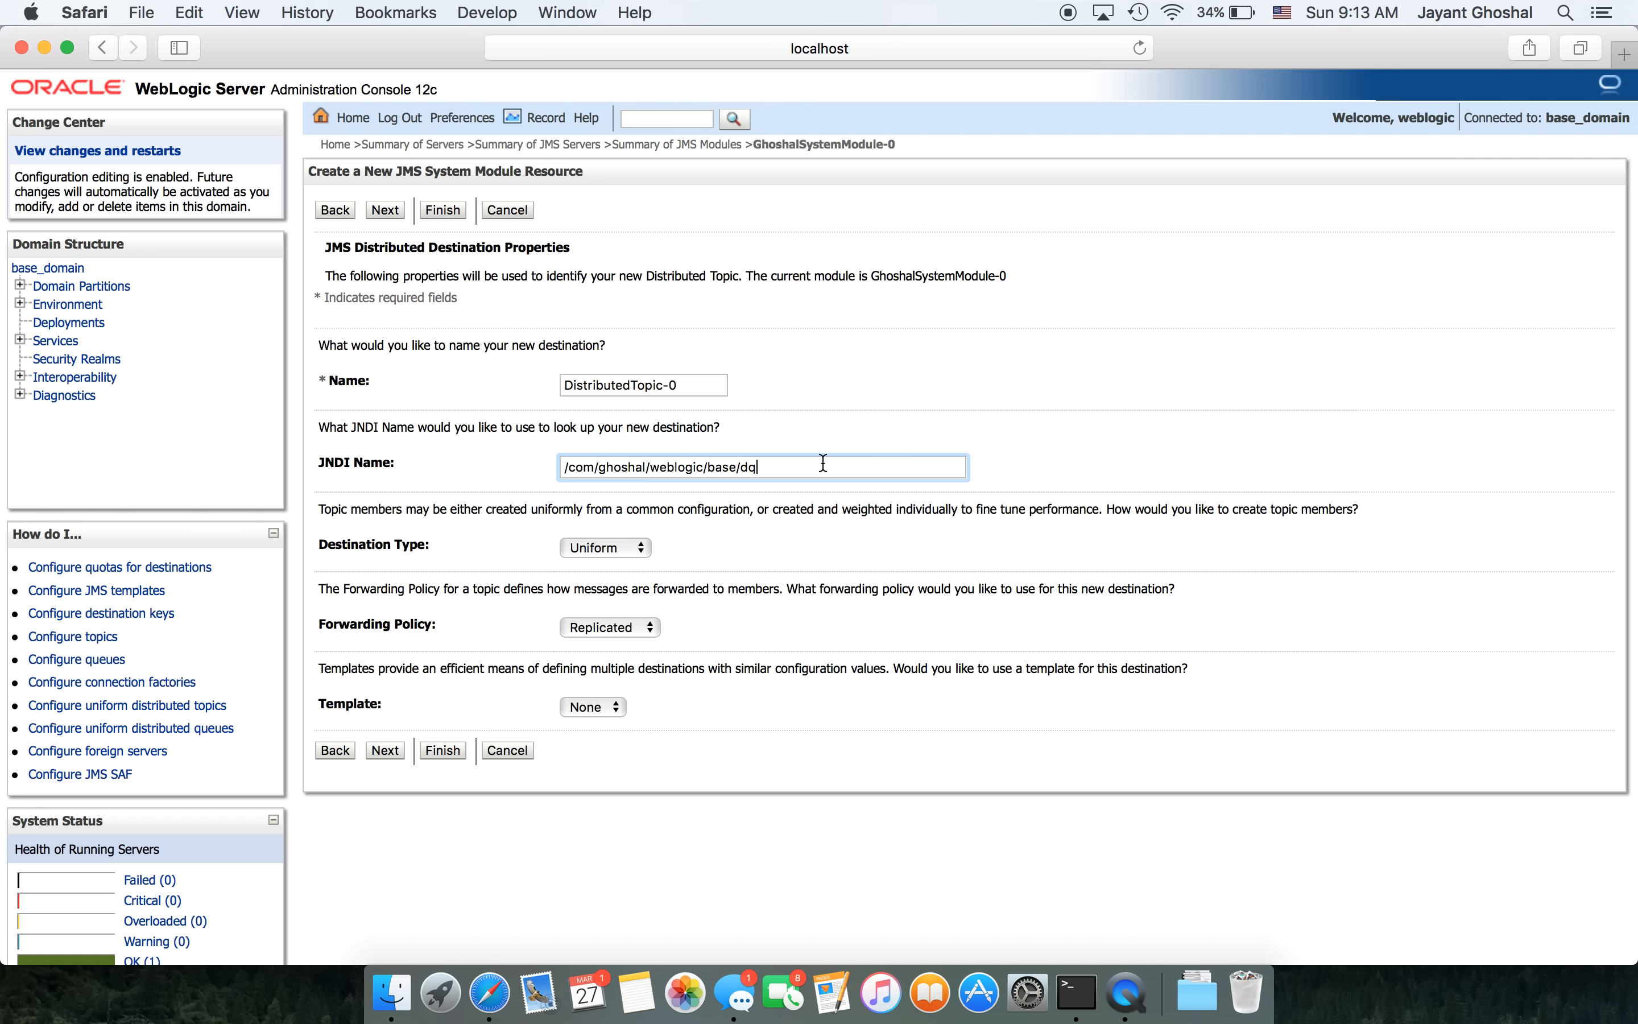
key(BackSpace)
text(t)
key(super+a)
key(super+c)
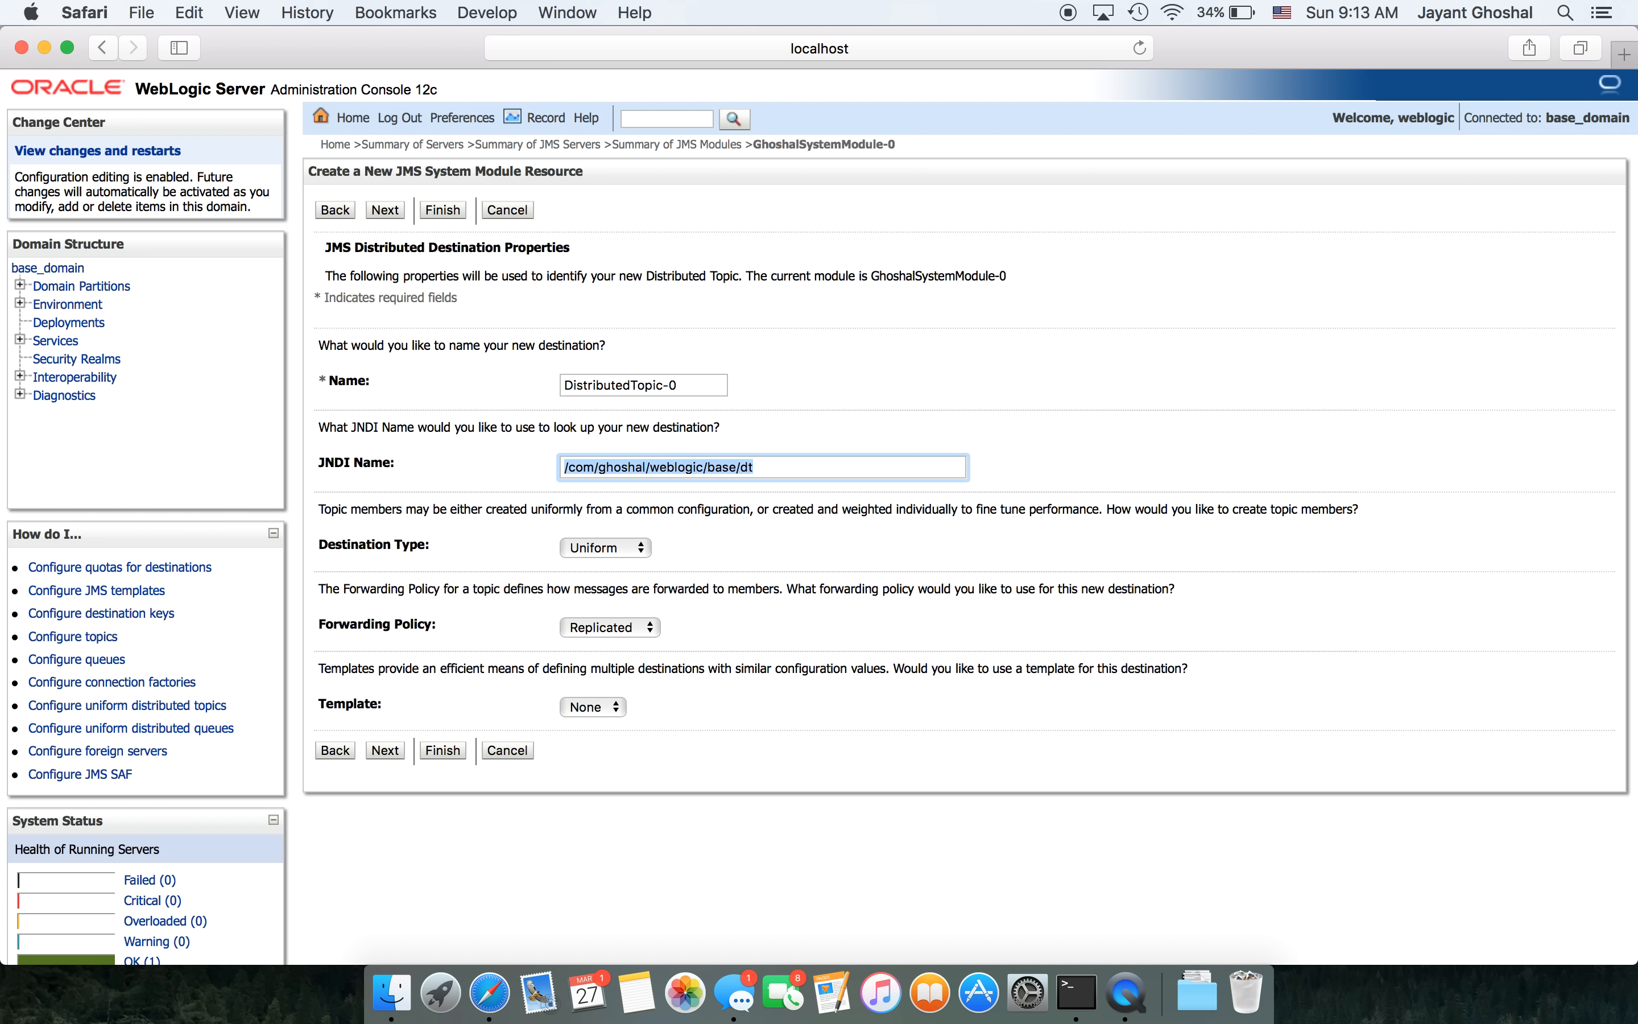
- Name the topic /com/ghoshal/weblogic/base/dt and keep the Replicated forwarding policy
click(691, 384)
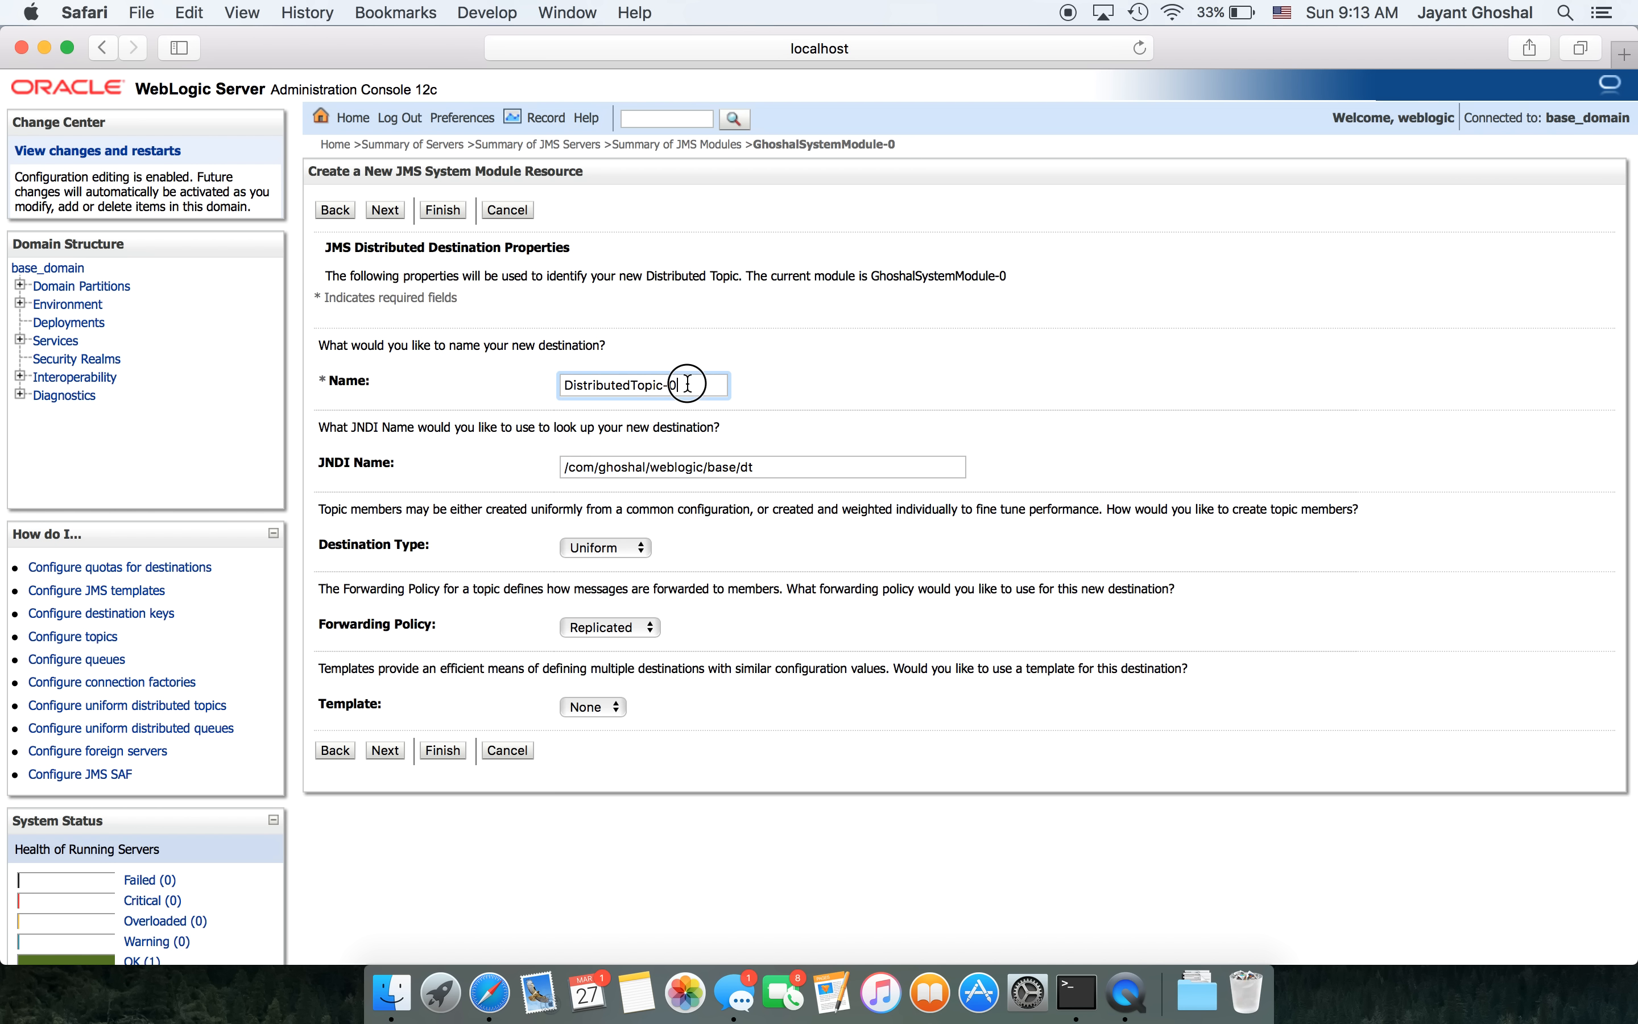
key(super+a)
key(super+v)
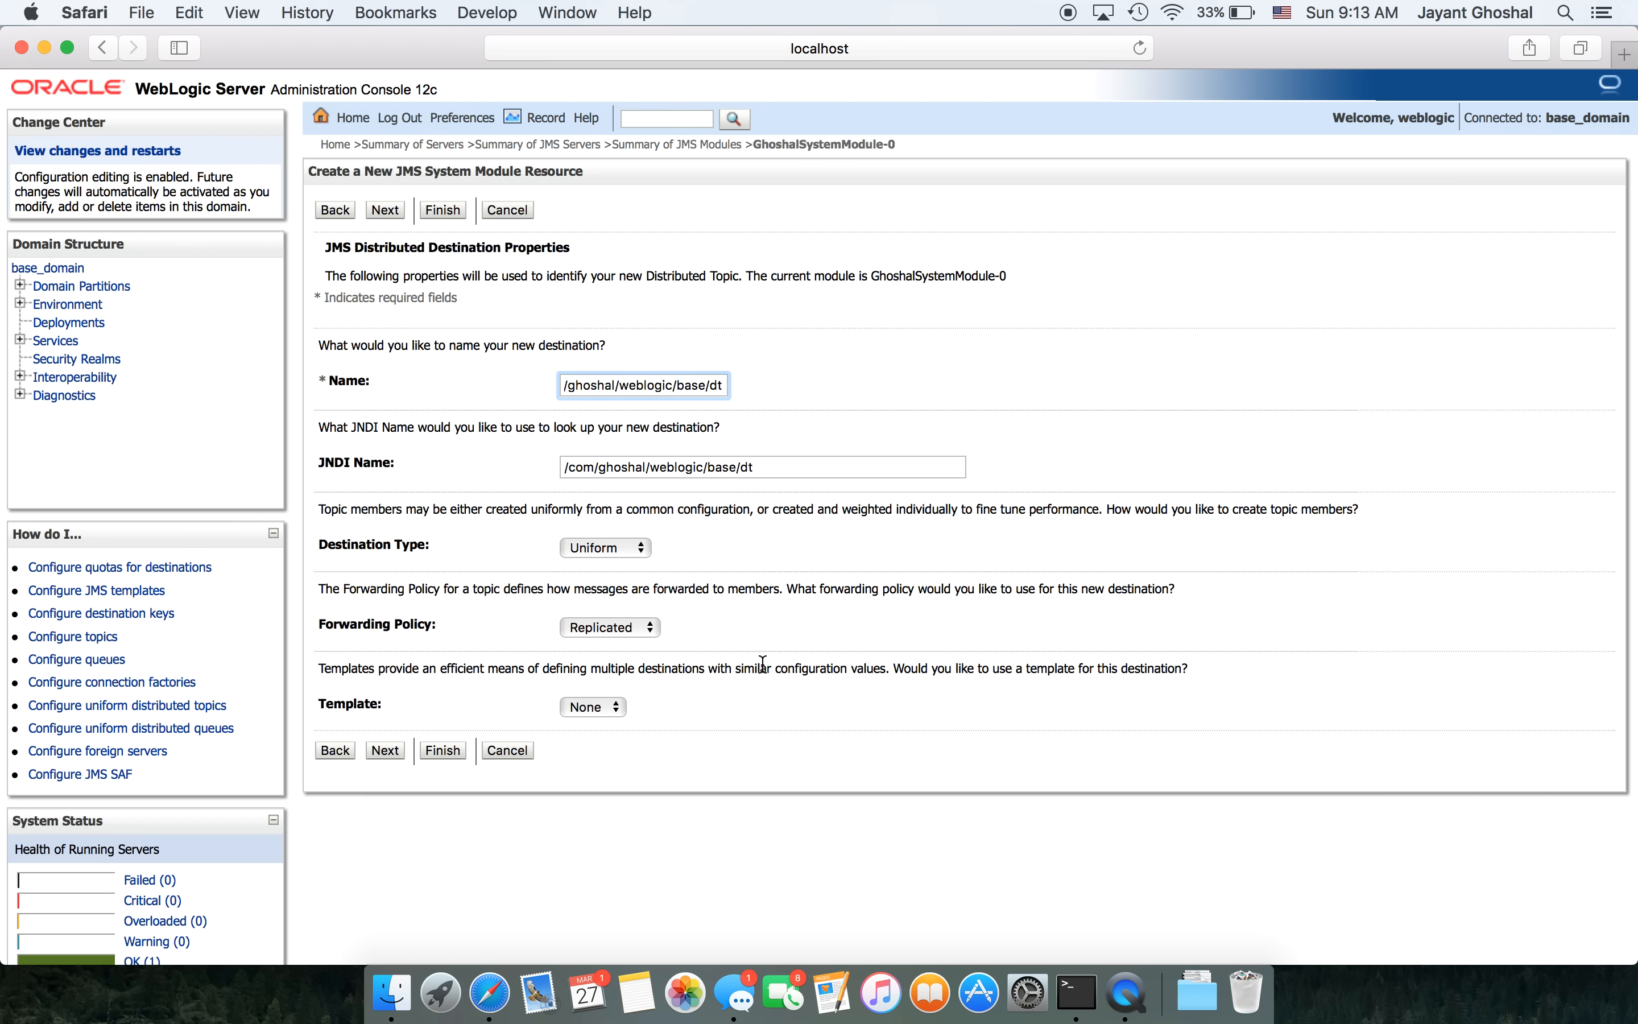
click(640, 627)
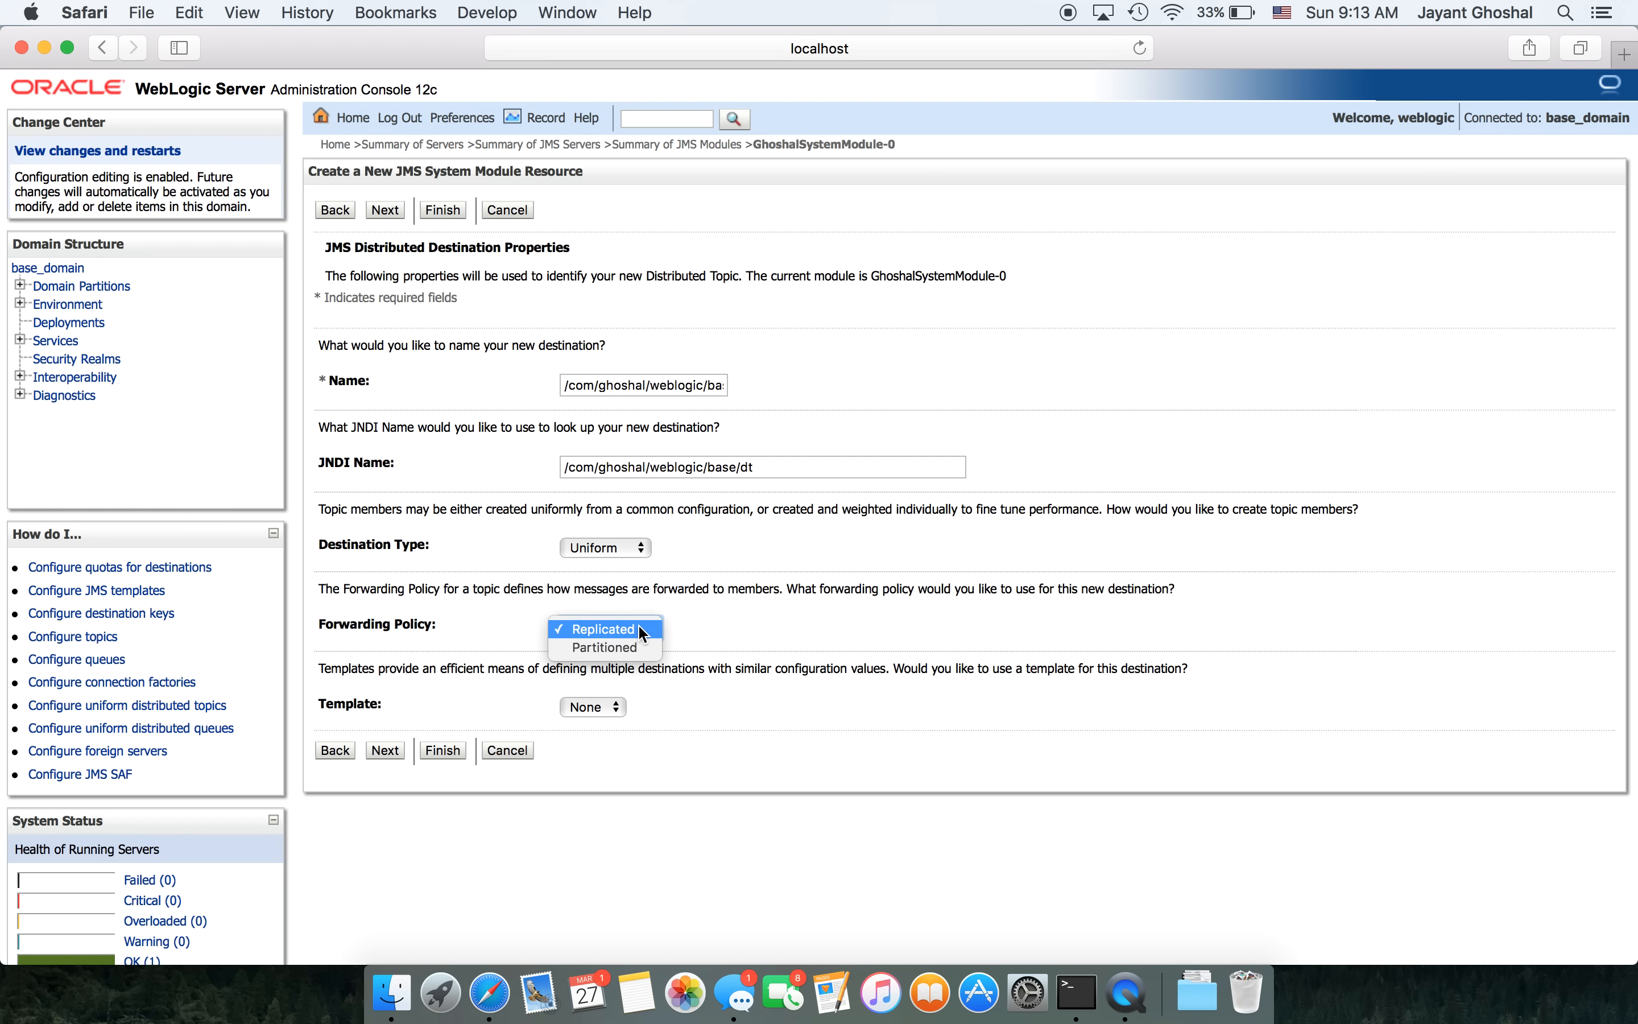
click(697, 622)
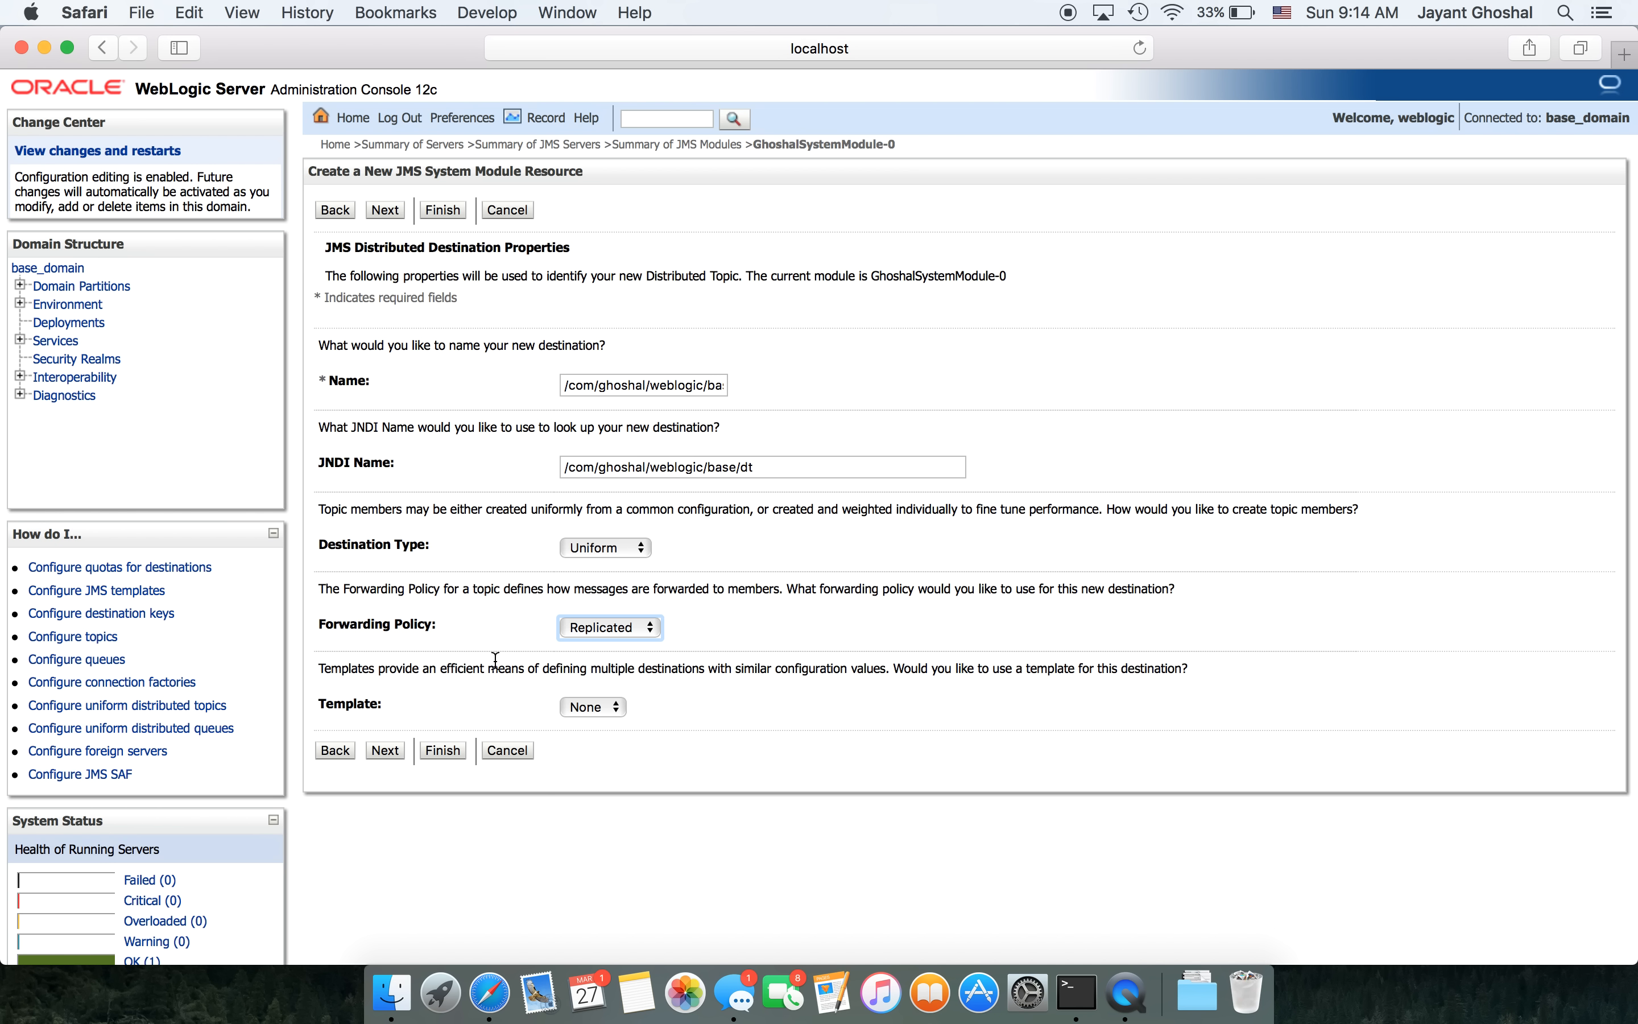
- Finish creating the distributed topic on AdminServer, then go back to the console Home Page
click(383, 750)
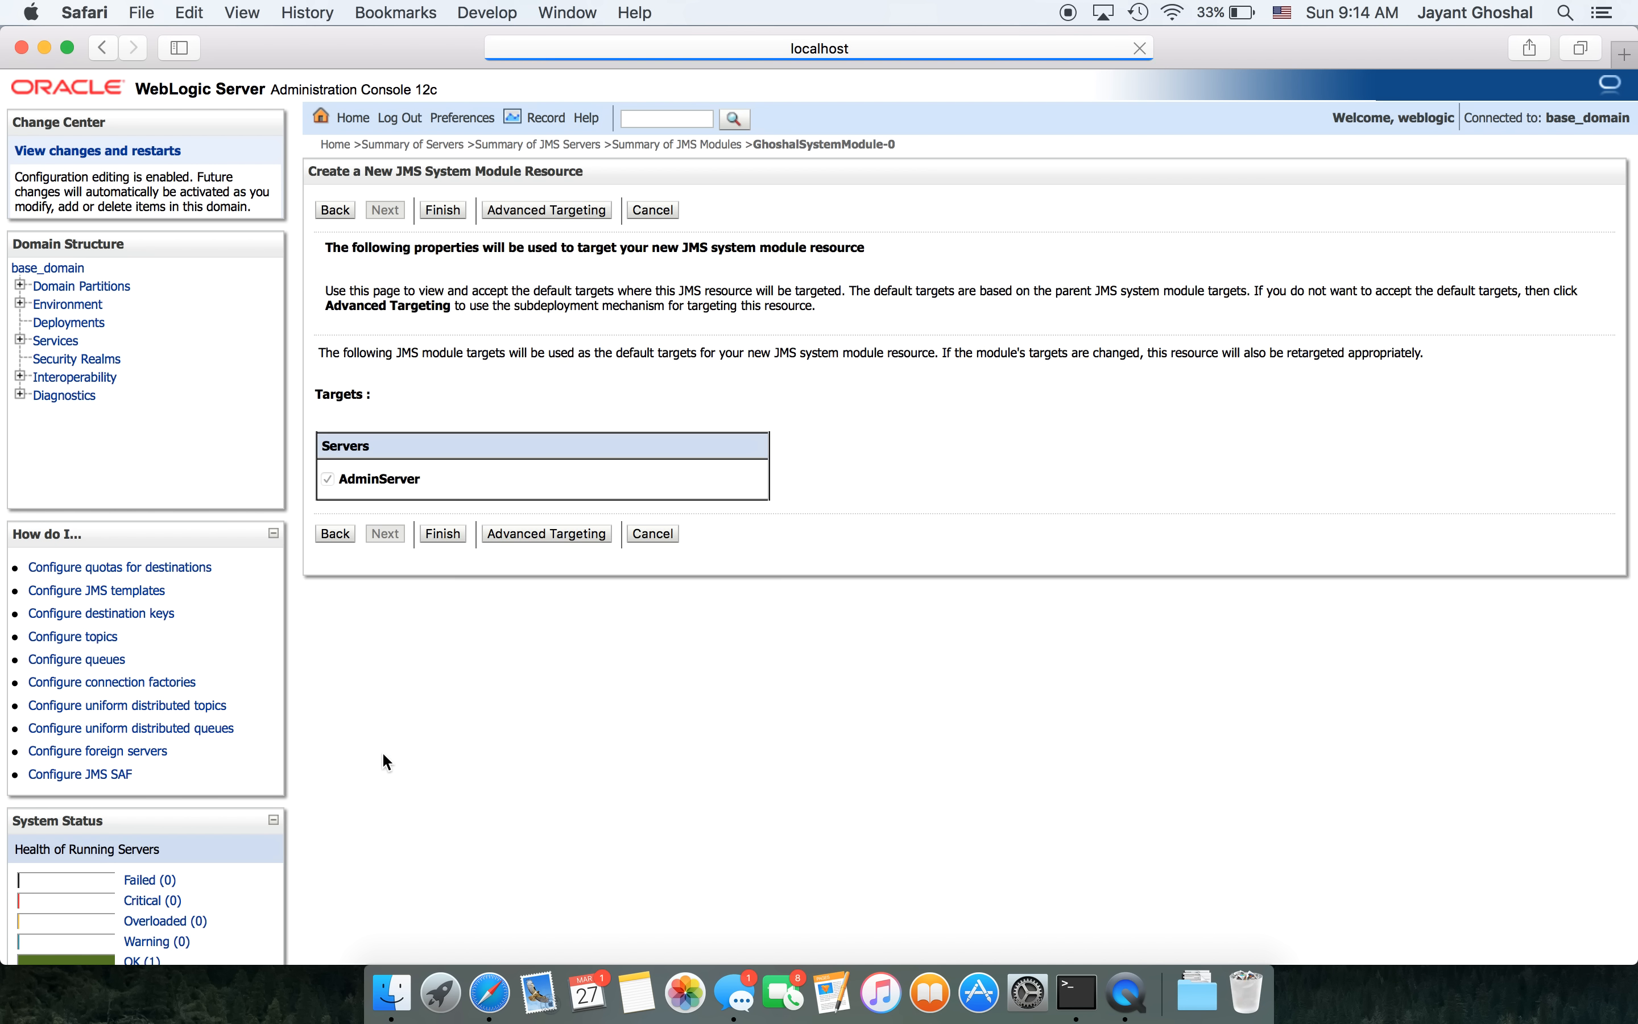
click(431, 534)
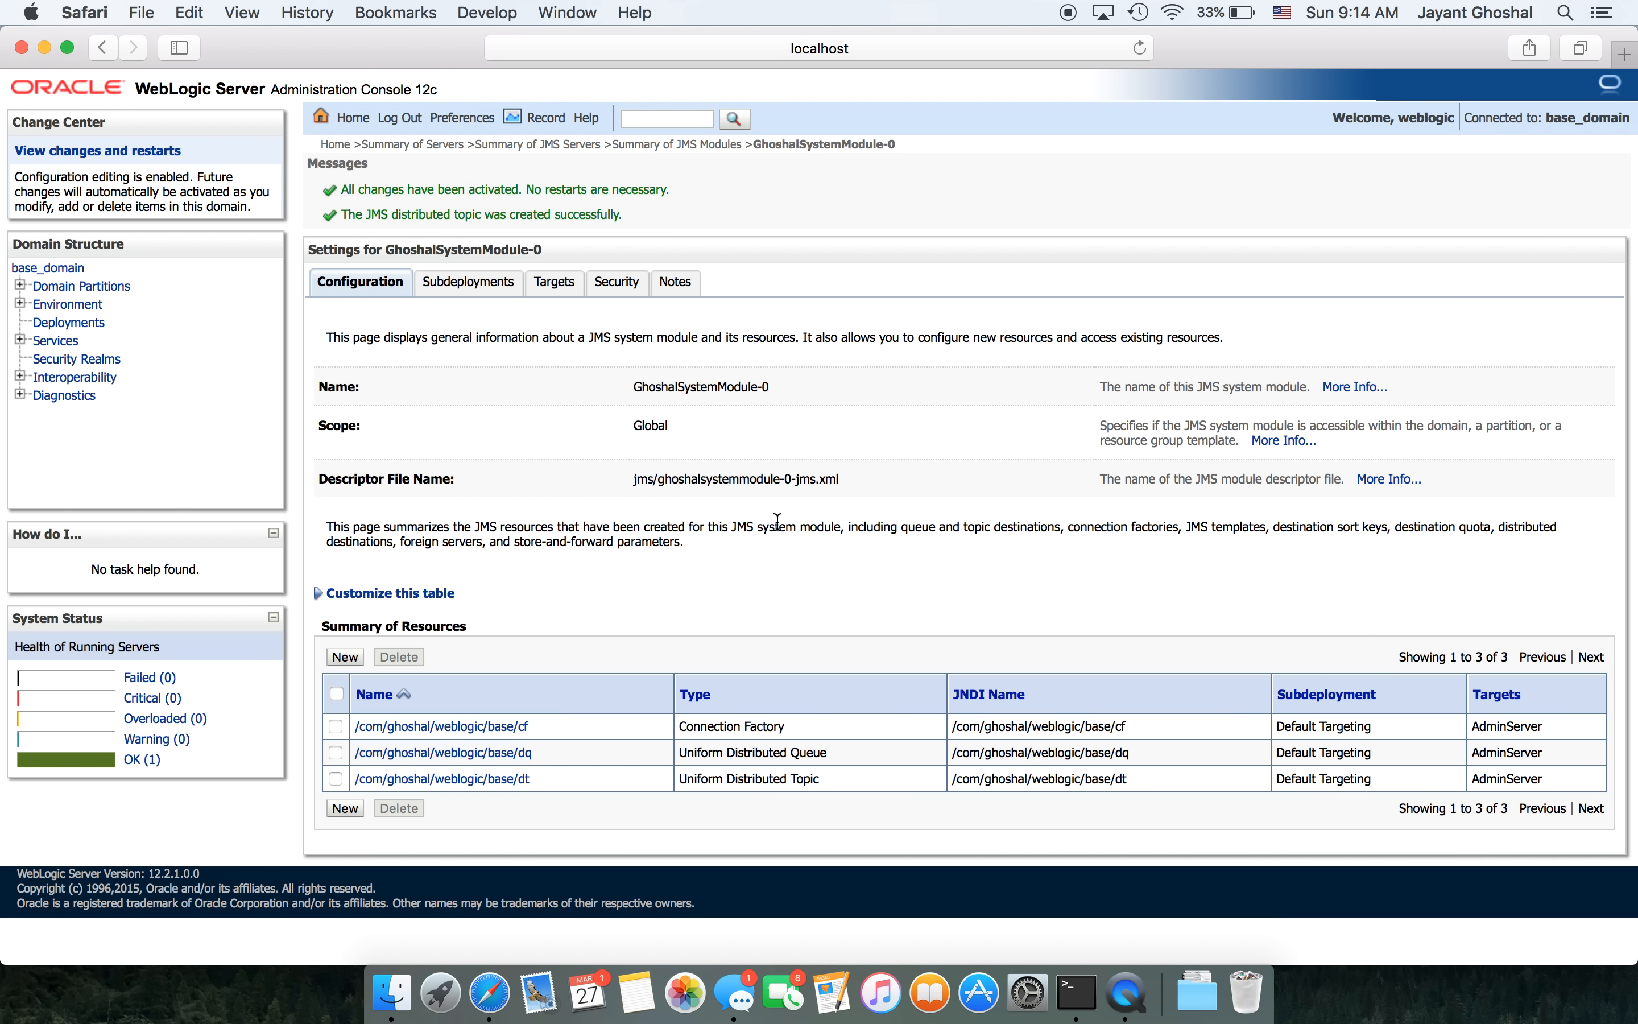
click(270, 89)
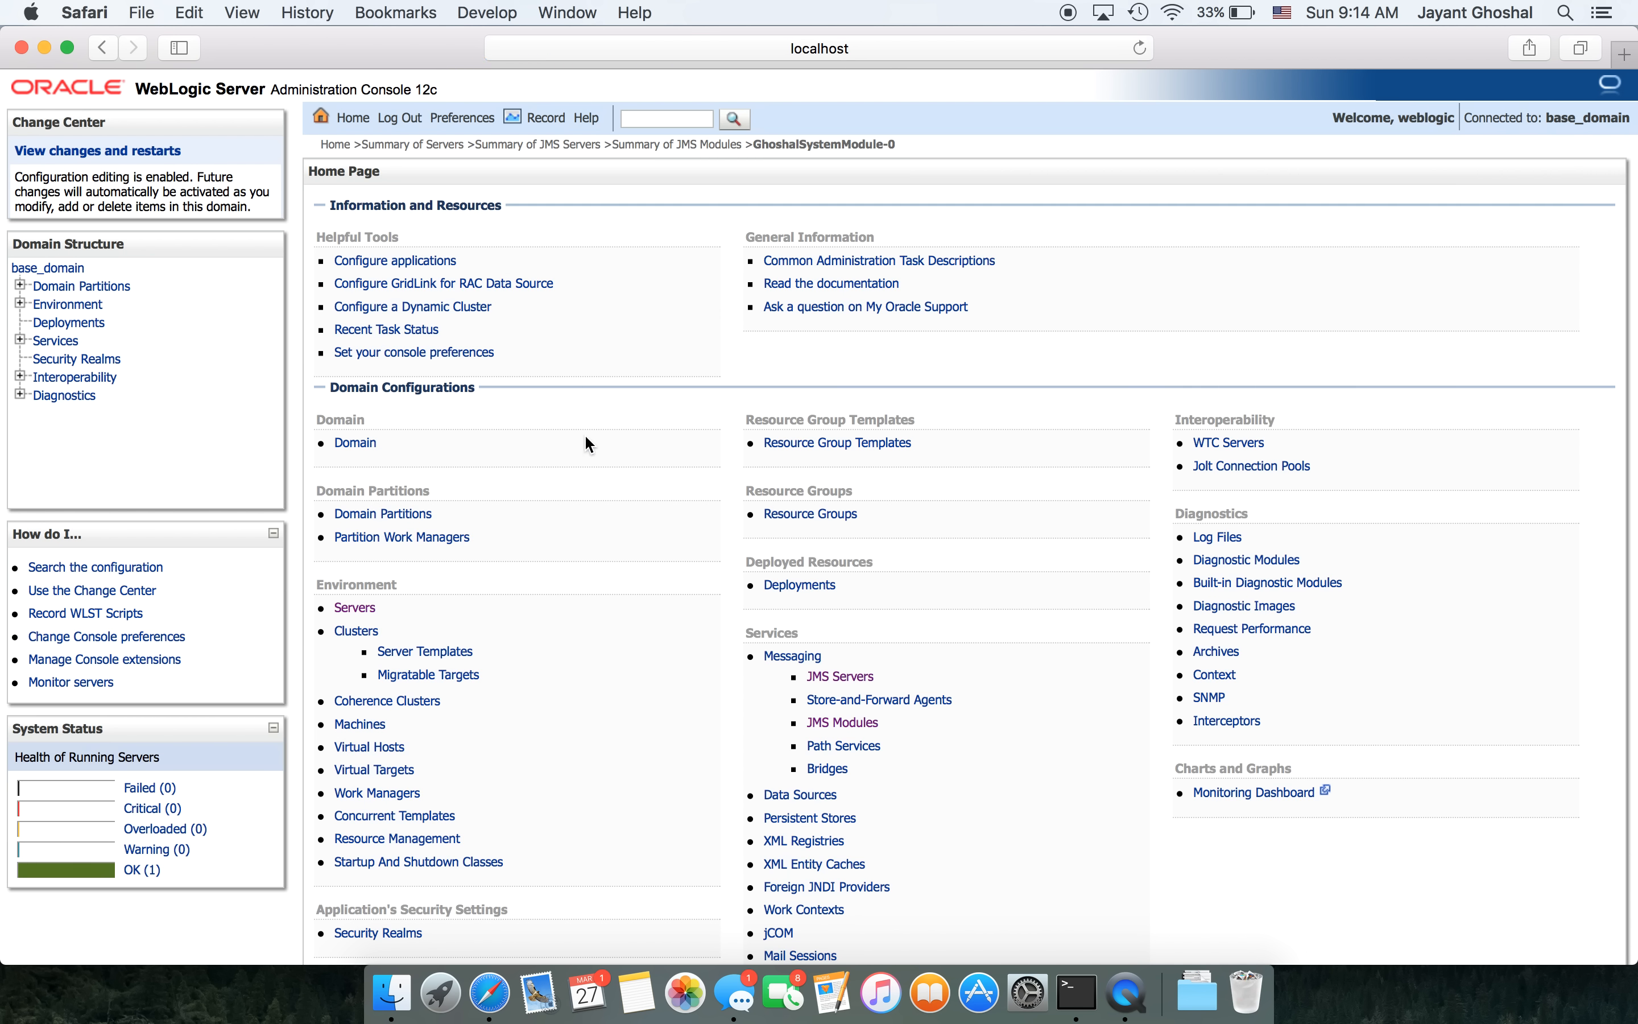
- Open the JNDI tree of the AdminServer server
click(349, 607)
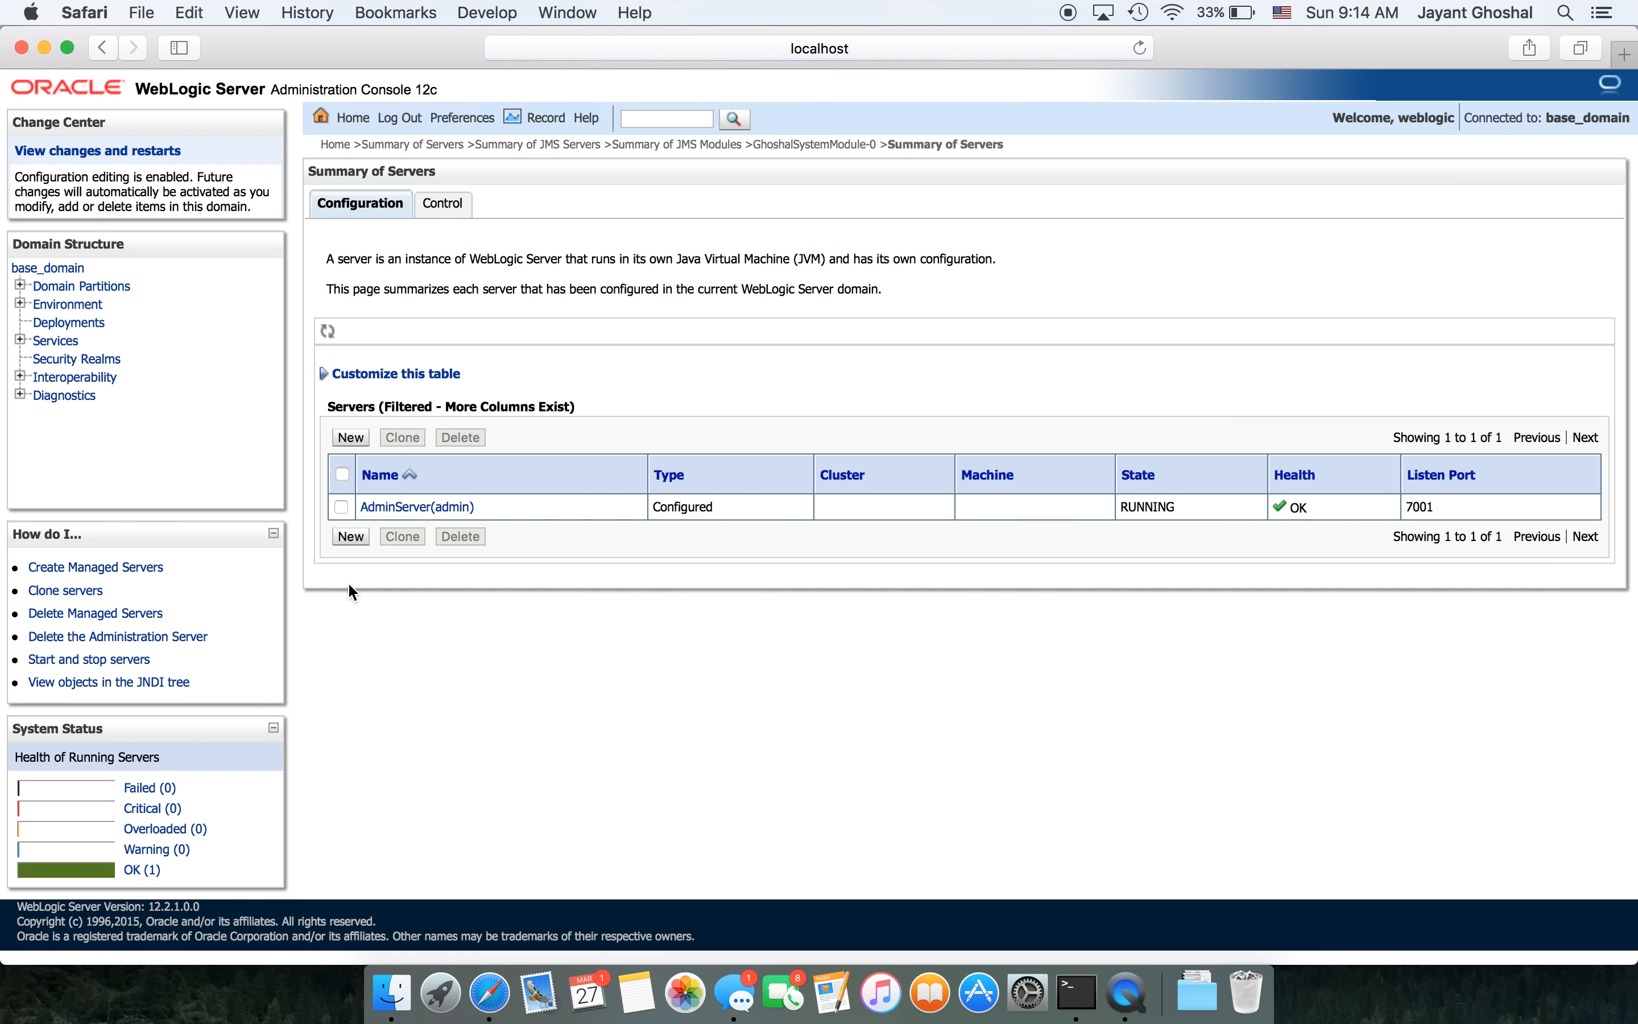
click(405, 509)
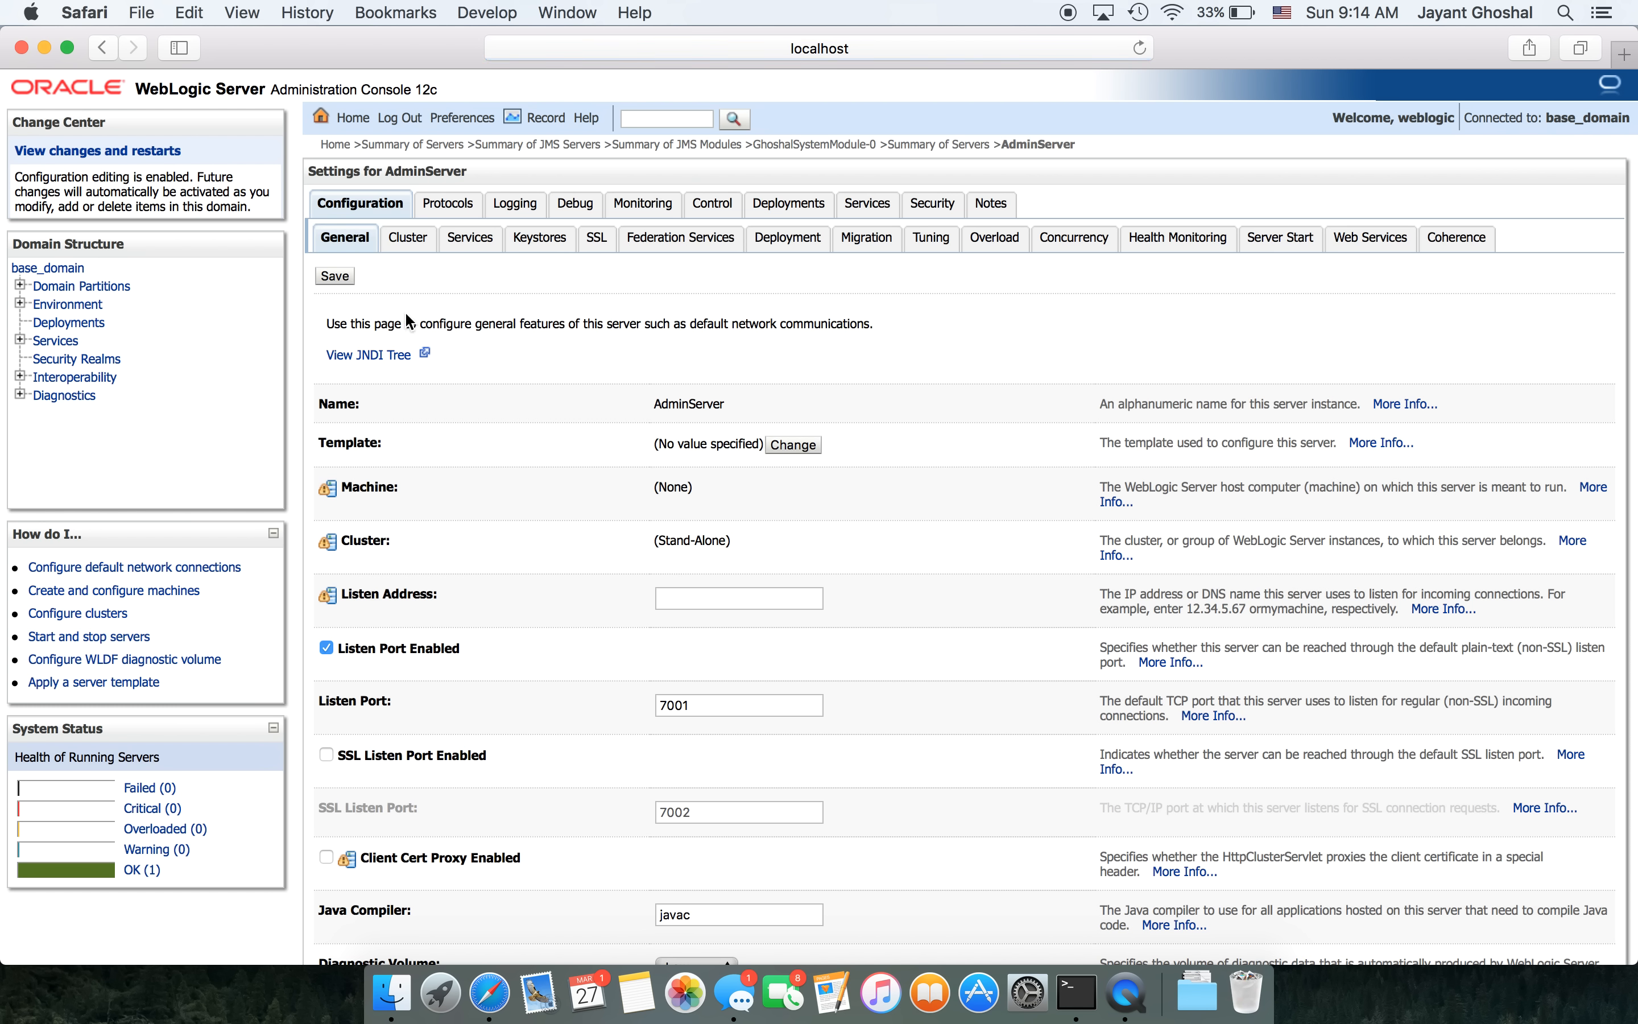
click(379, 357)
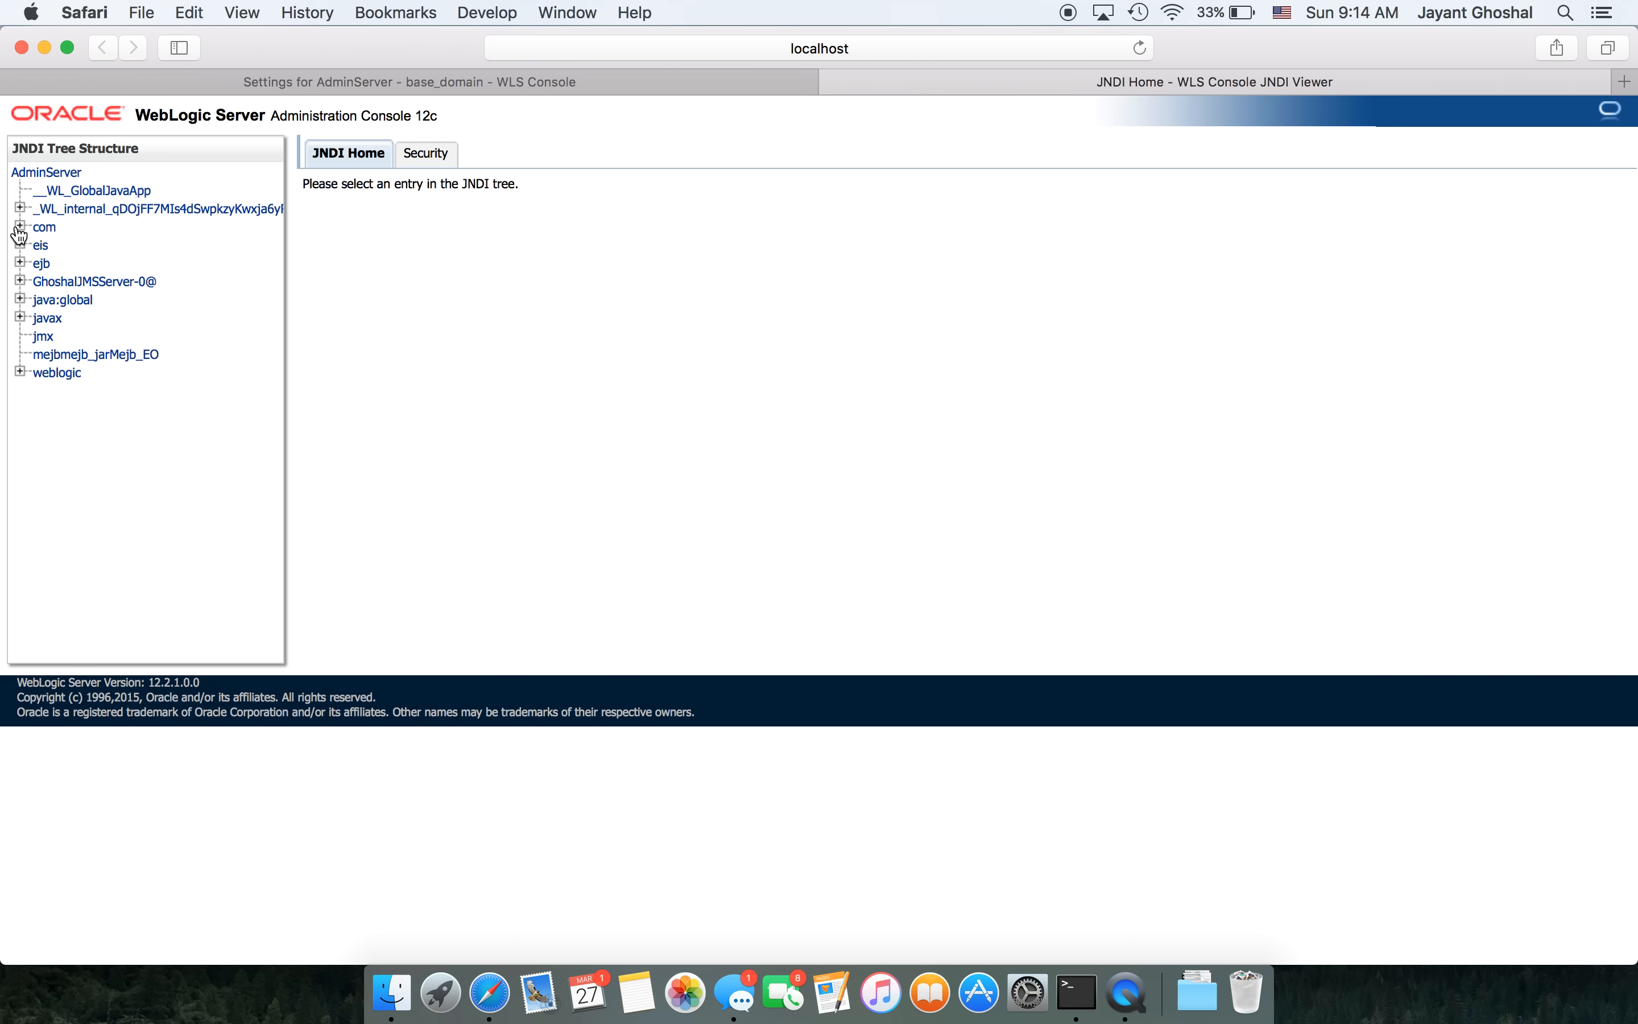
- Expand com > ghoshal > weblogic > base and inspect the cf, dq and dt bindings
click(20, 228)
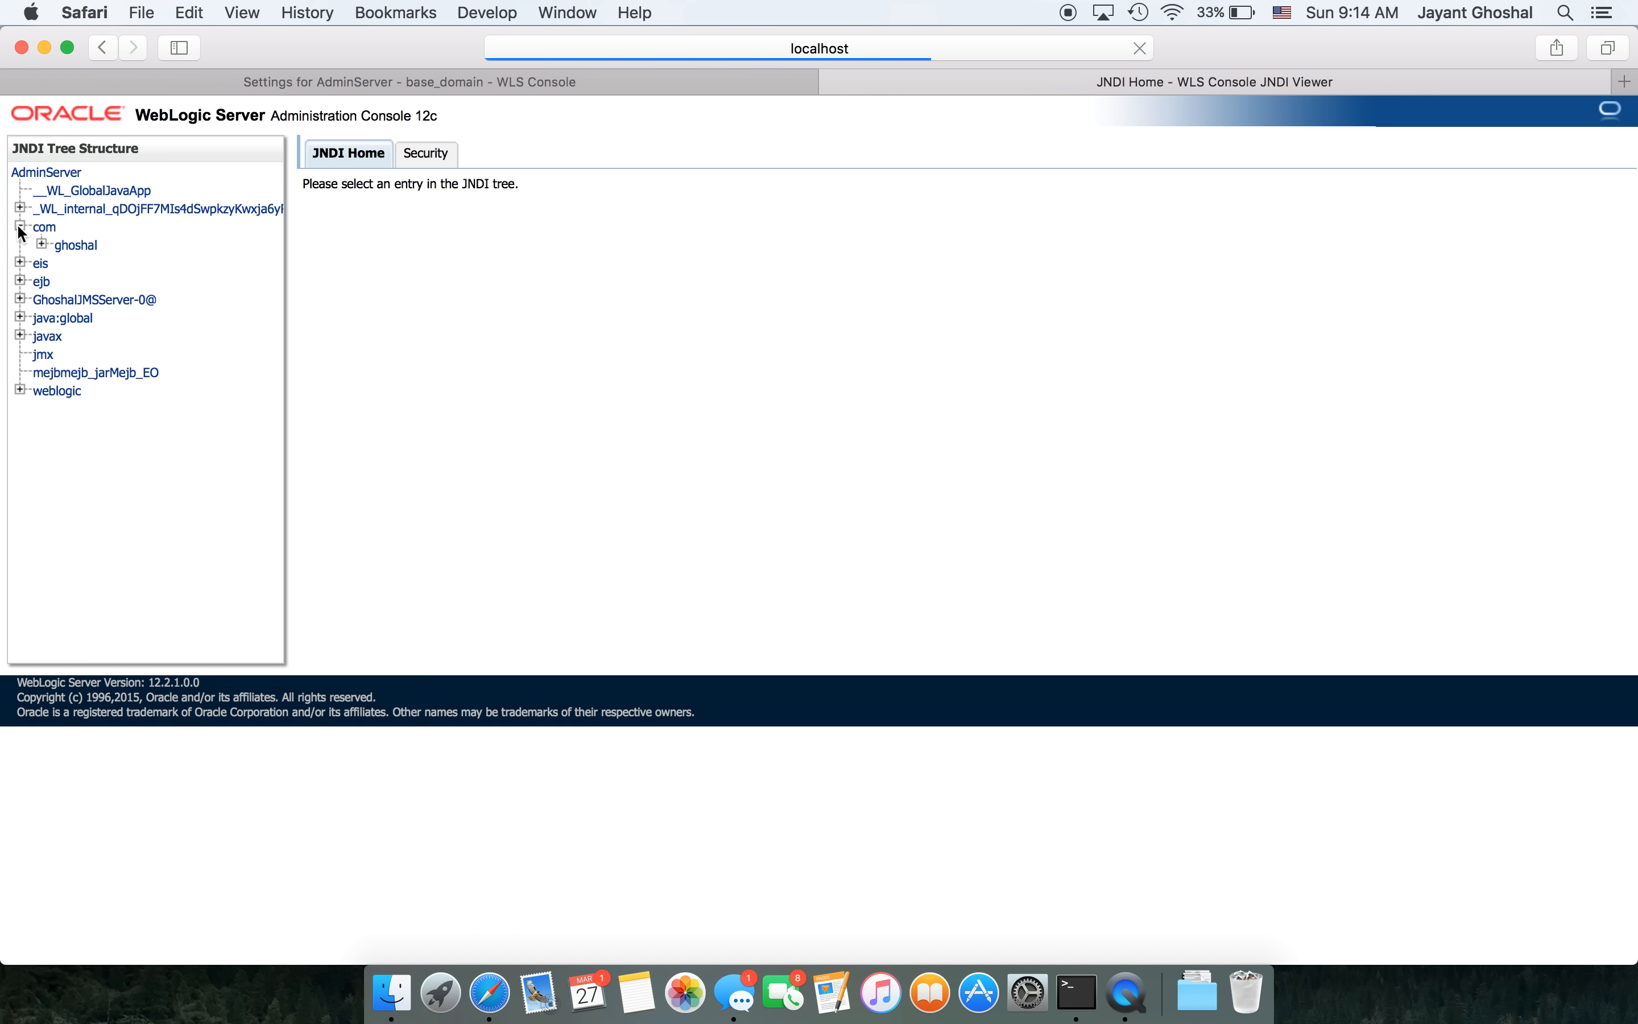
click(41, 245)
click(61, 262)
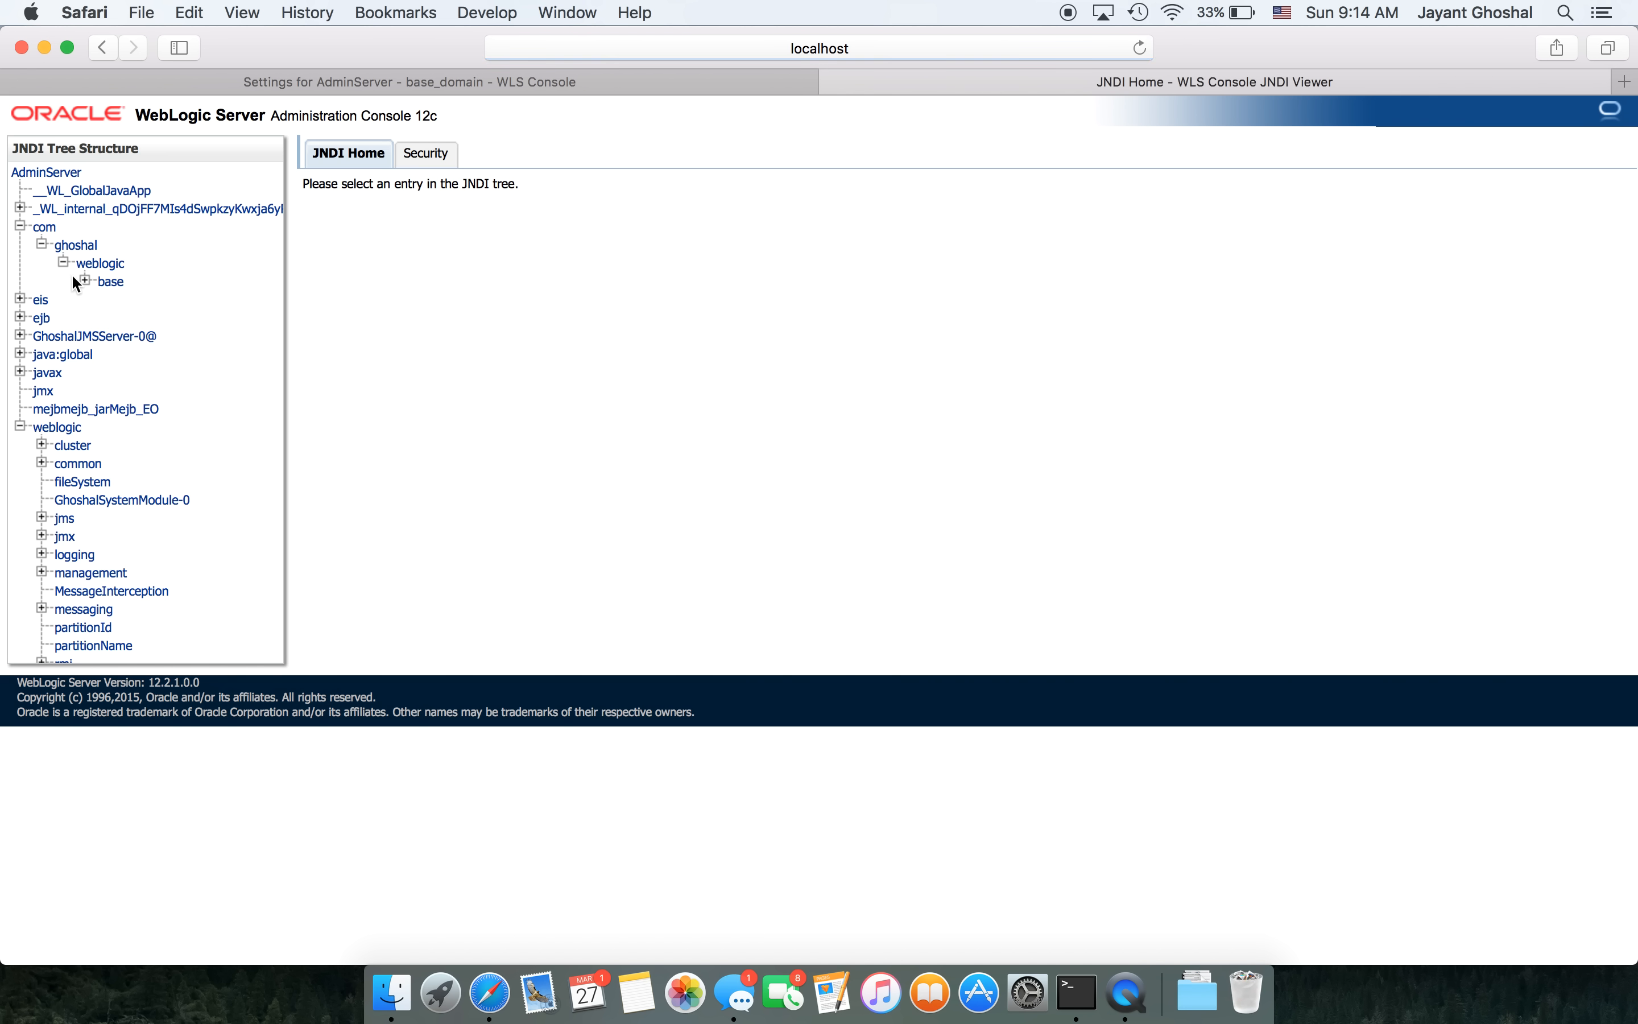
click(85, 280)
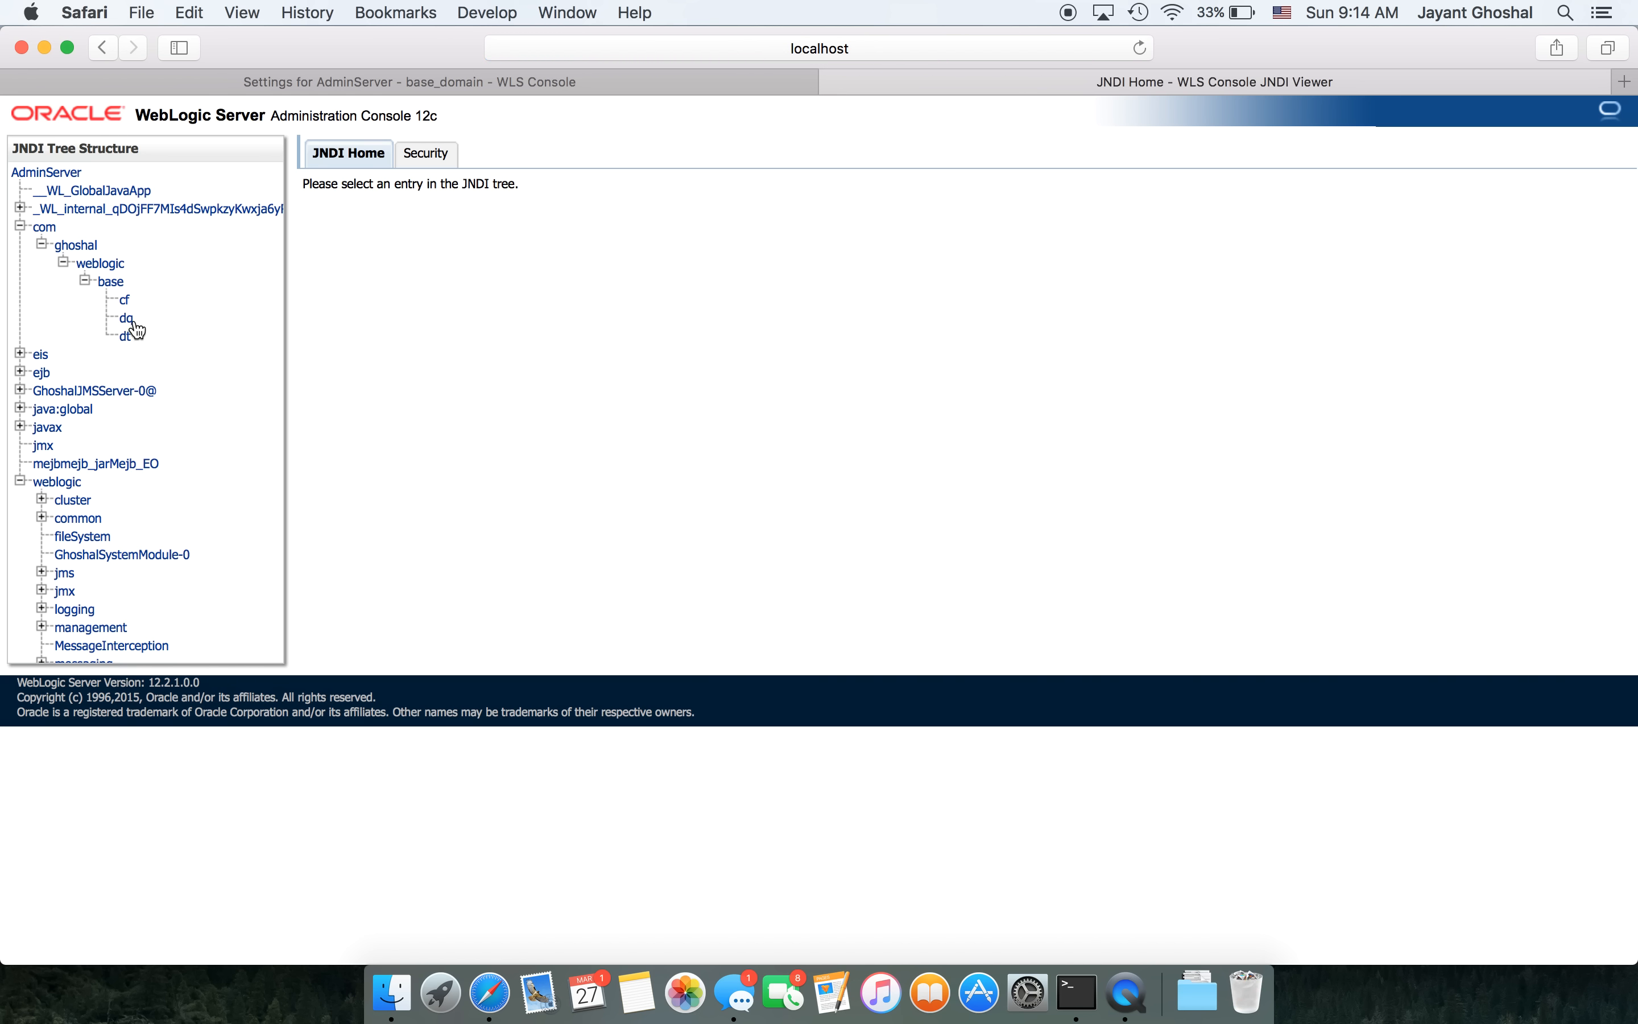
click(125, 301)
click(129, 323)
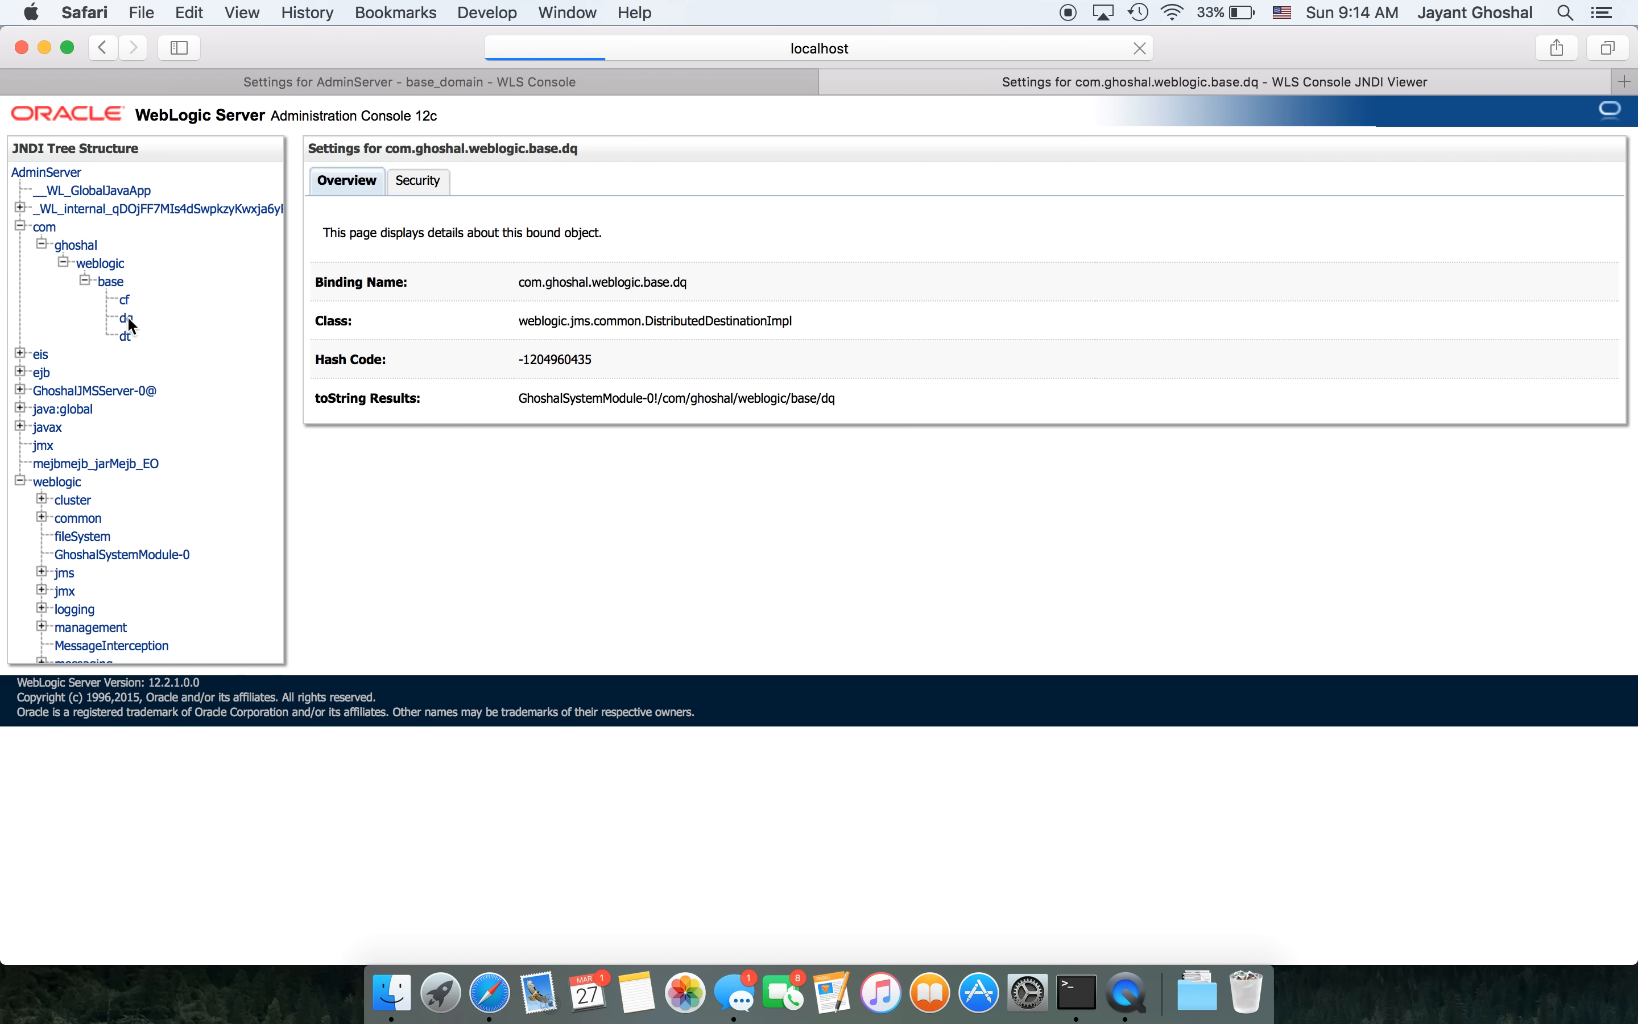
click(125, 335)
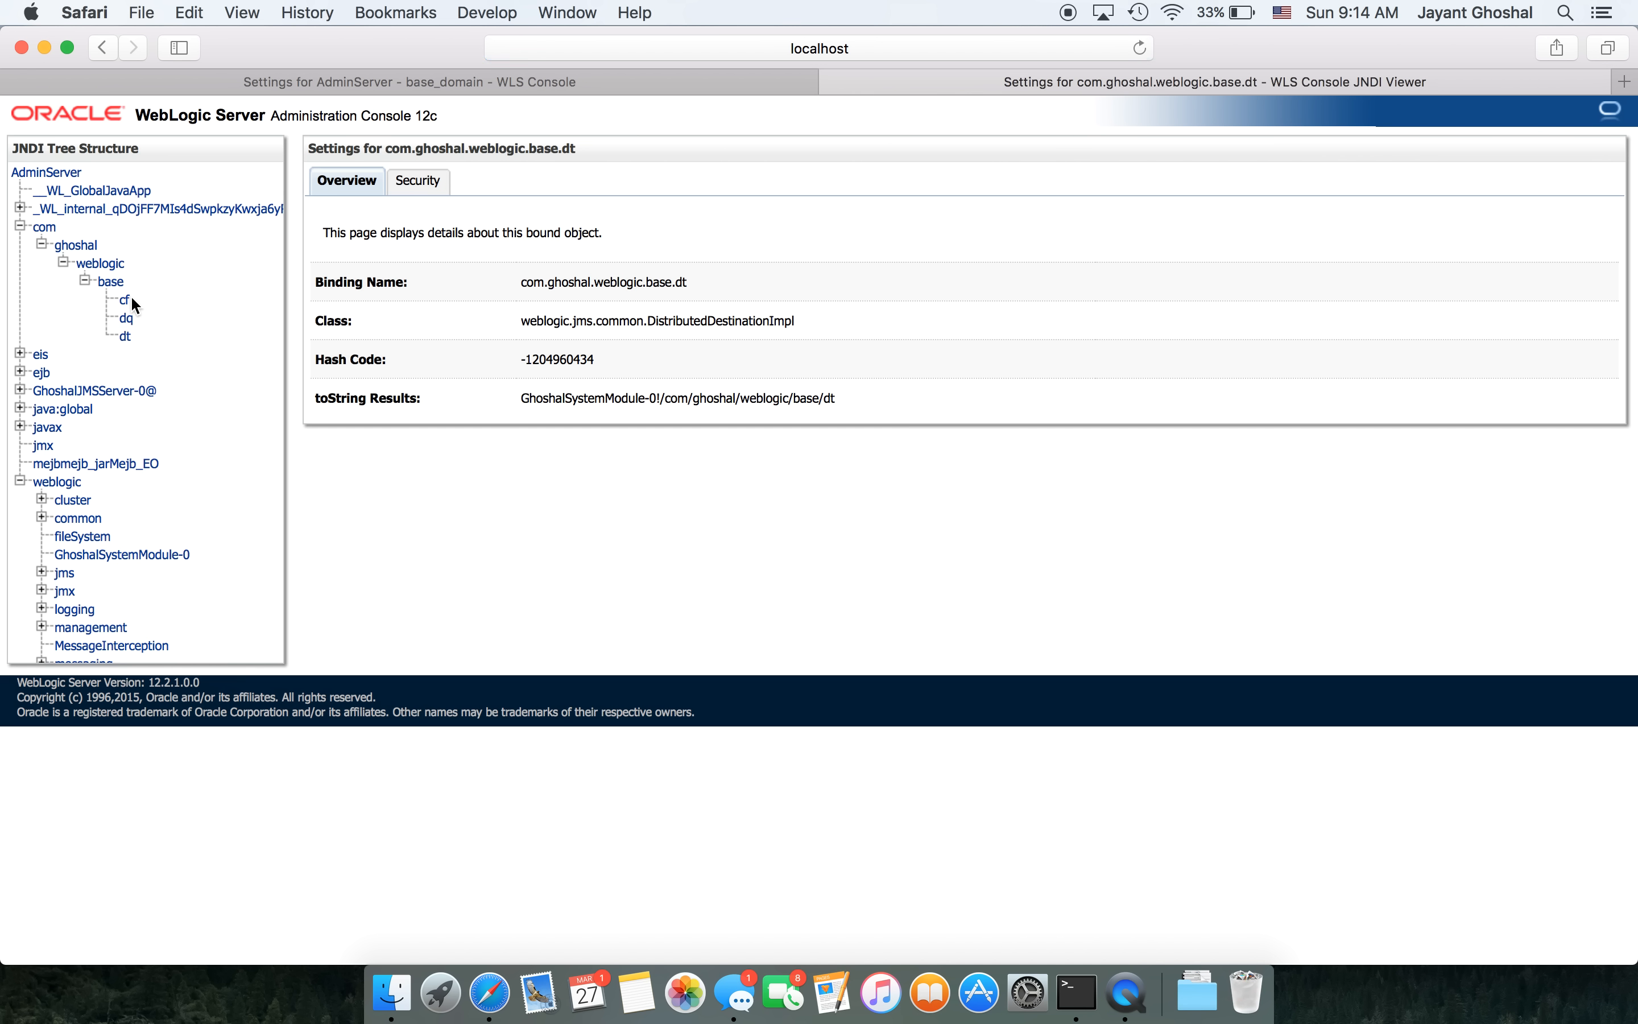